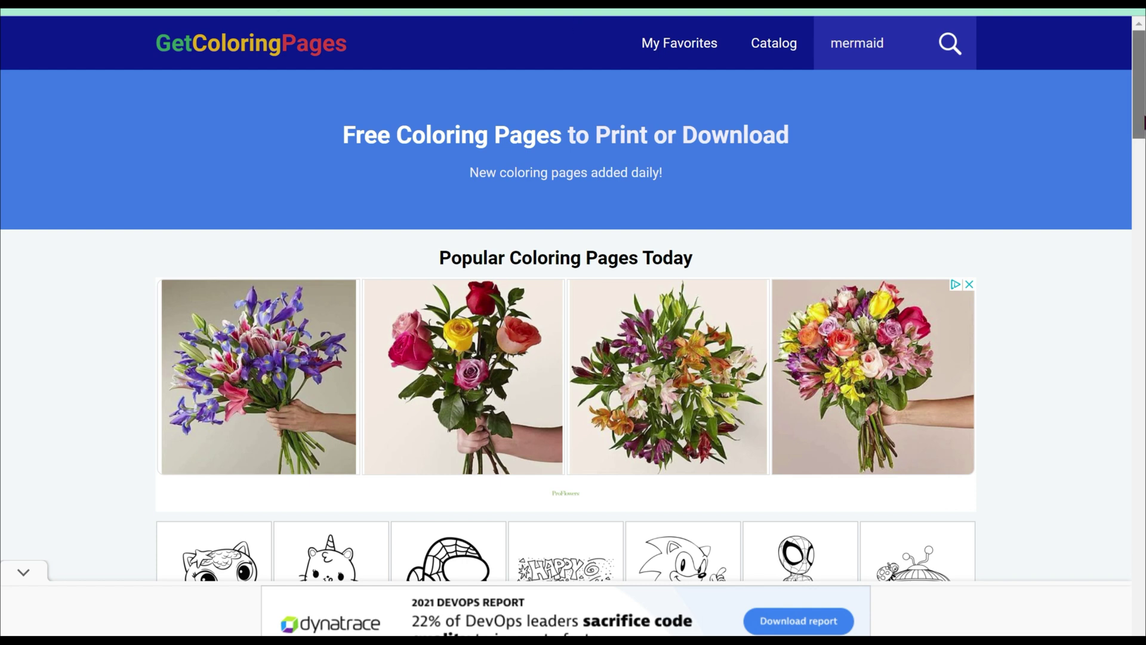
# Return to the GetColoringPages home page and open the mermaid cat from Popular Coloring Pages Today.
pyautogui.scroll(-6, 575, 45)
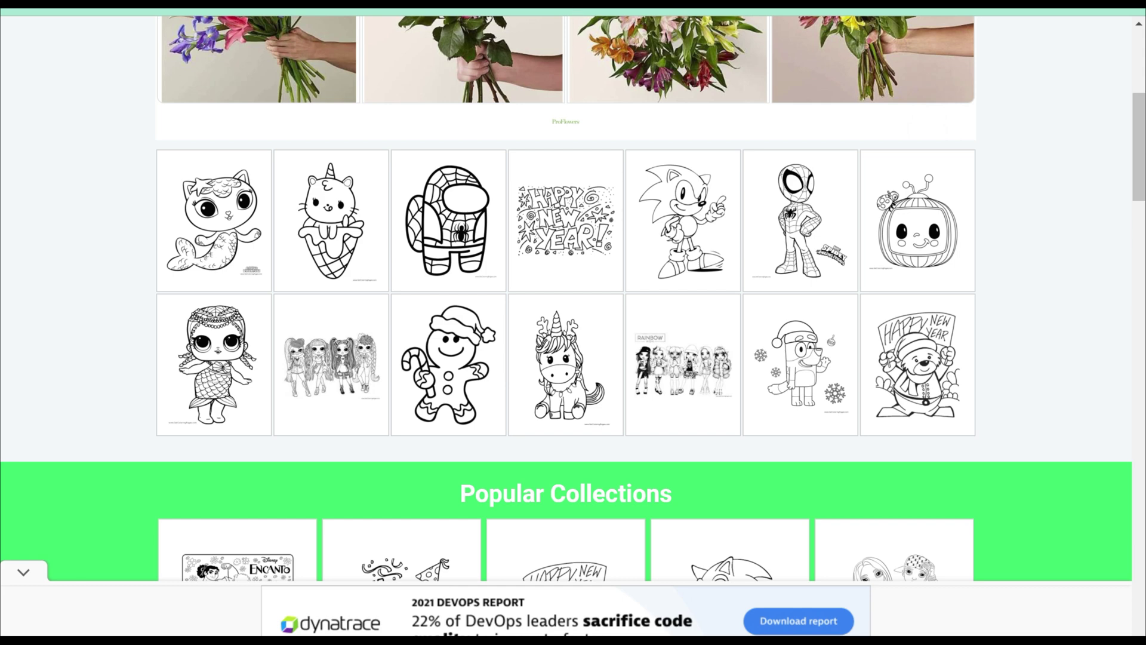
pyautogui.scroll(6, 565, 298)
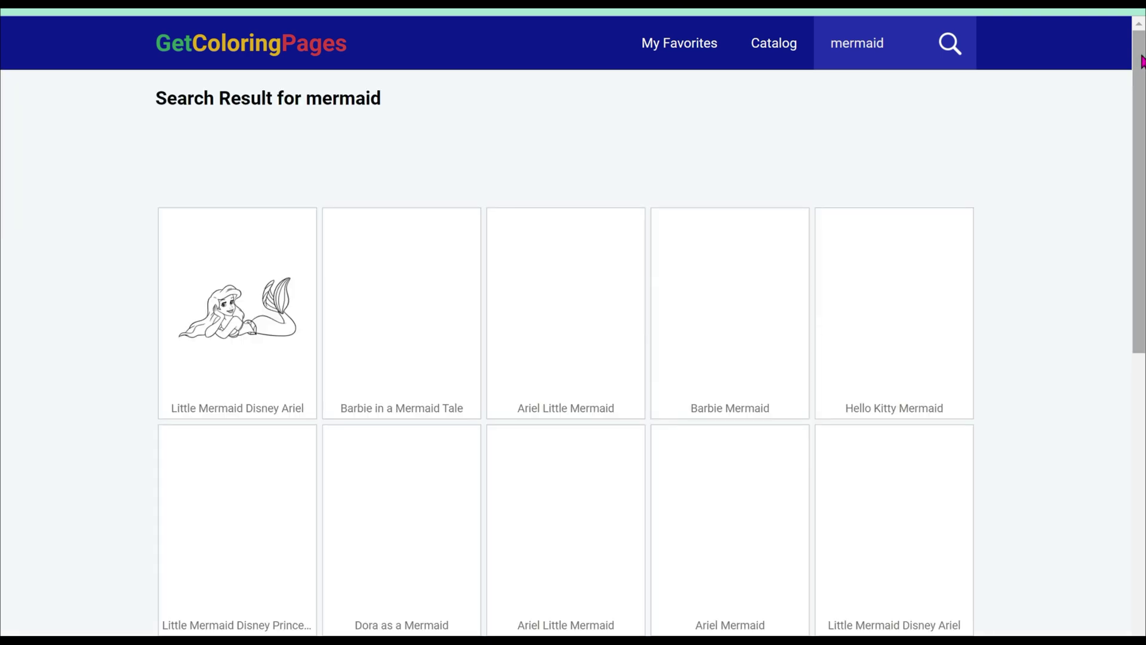
pyautogui.scroll(-1, 1136, 84)
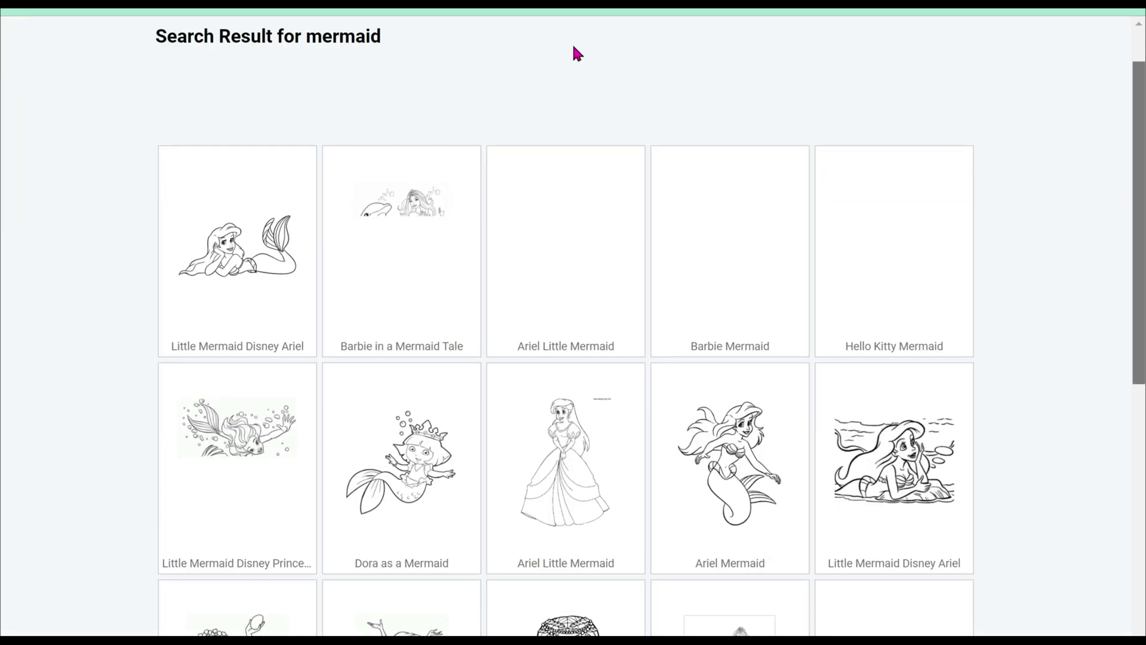
pyautogui.scroll(1, 573, 53)
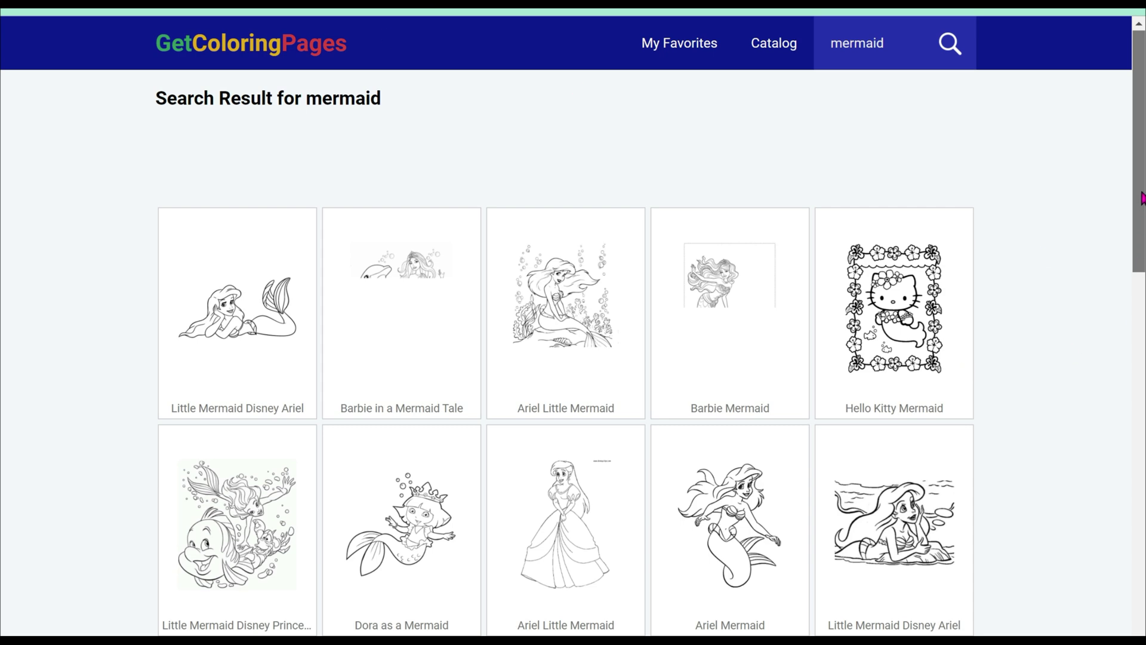
pyautogui.hotkey('alt', 'Left')
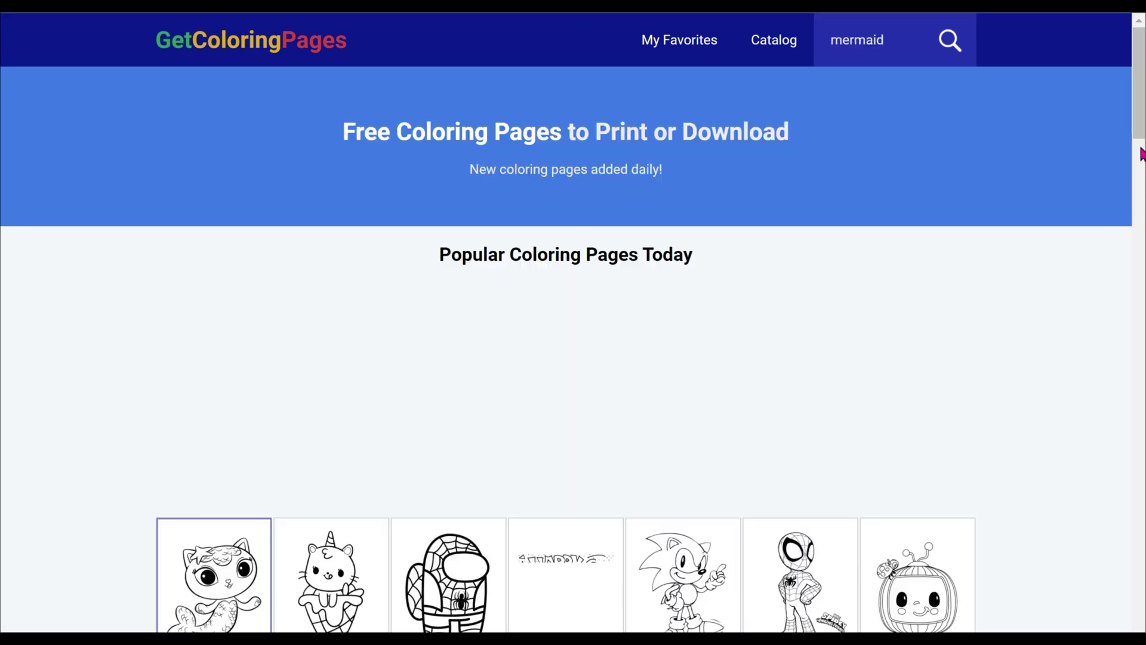
pyautogui.scroll(-3, 1140, 154)
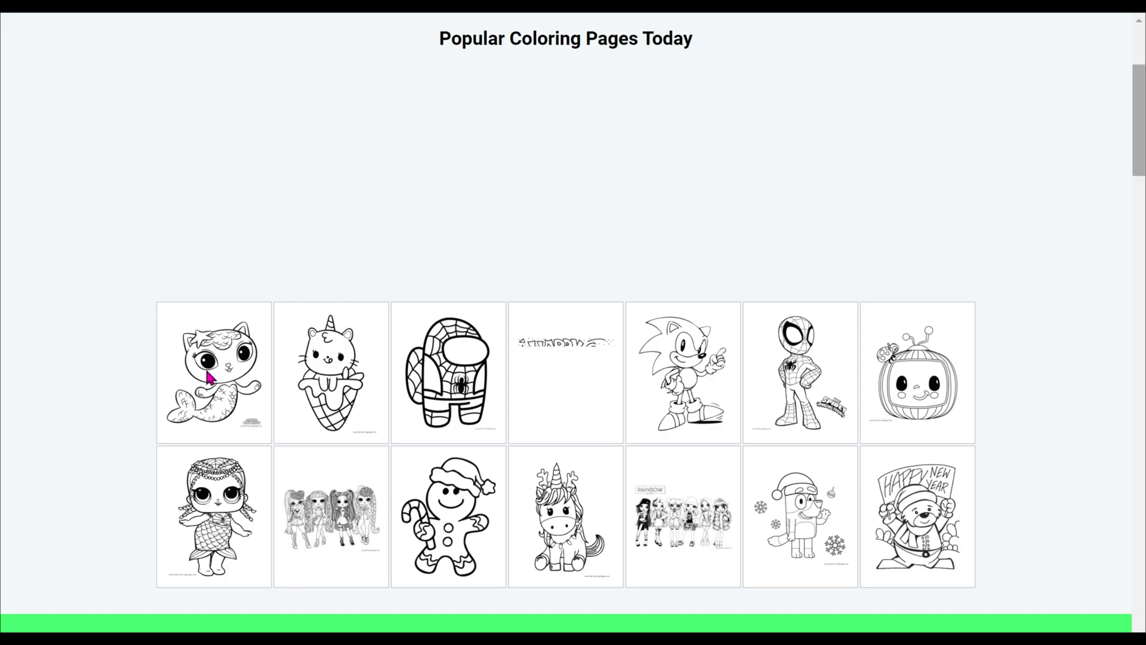
pyautogui.click(209, 377)
pyautogui.scroll(-4, 573, 57)
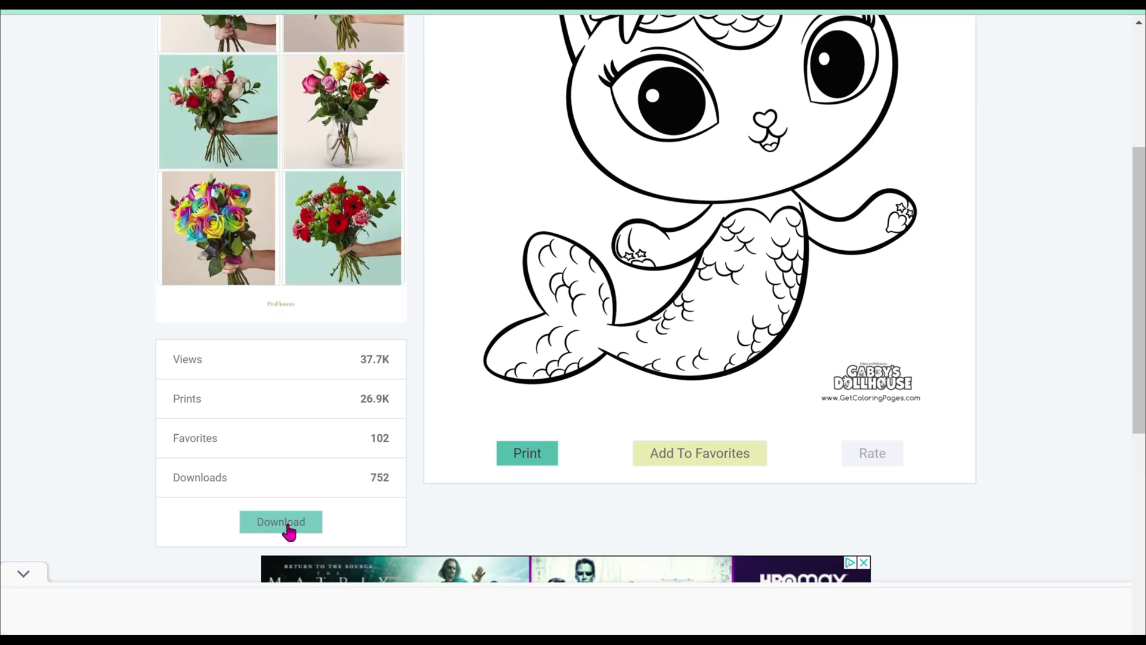
# Download the Gabby's Dollhouse mermaid cat coloring image.
pyautogui.click(289, 530)
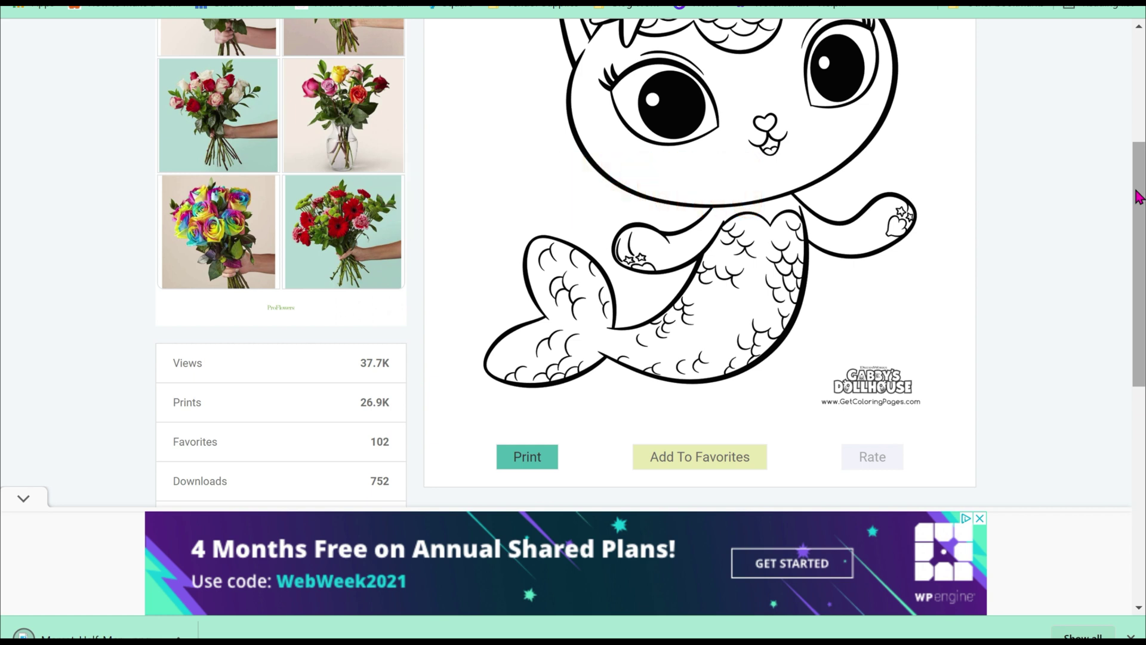
pyautogui.scroll(-1, 836, 179)
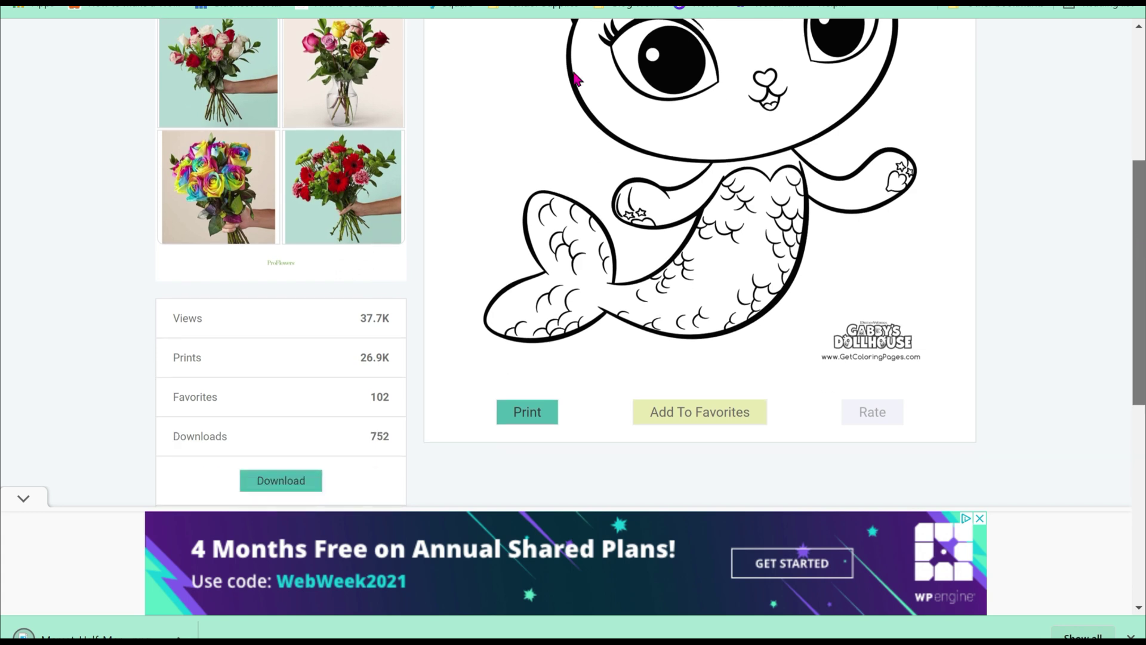
pyautogui.scroll(2, 576, 71)
pyautogui.scroll(2, 573, 45)
pyautogui.scroll(-1, 573, 57)
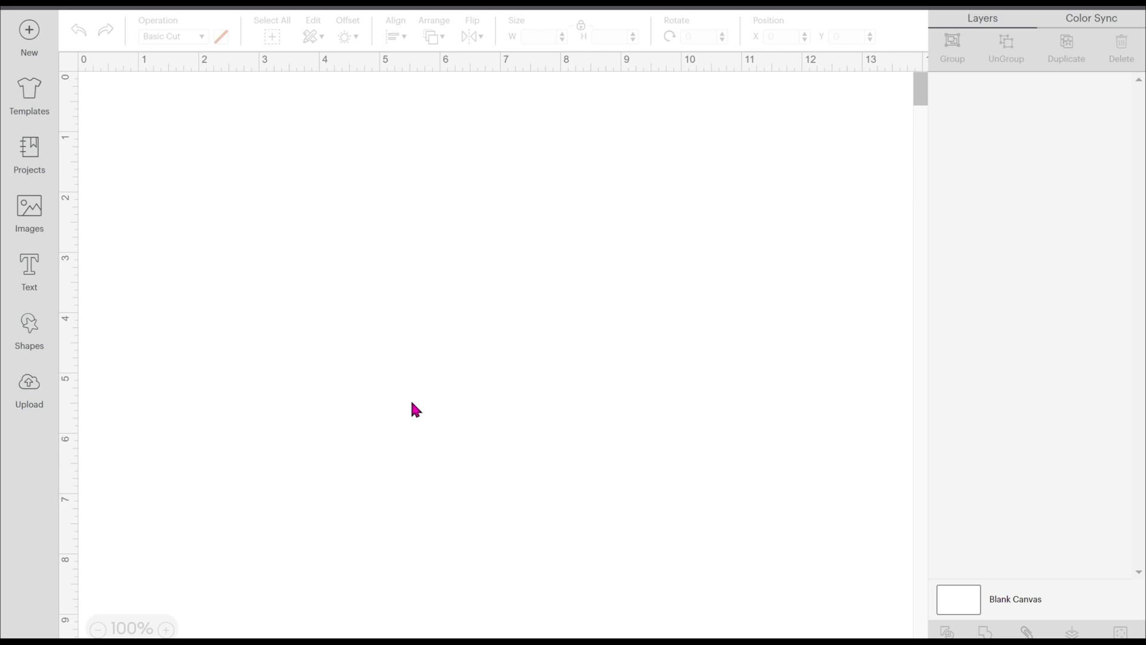
# Upload the Mercat file from Downloads as a Simple image and continue to background removal.
pyautogui.click(32, 397)
pyautogui.click(336, 300)
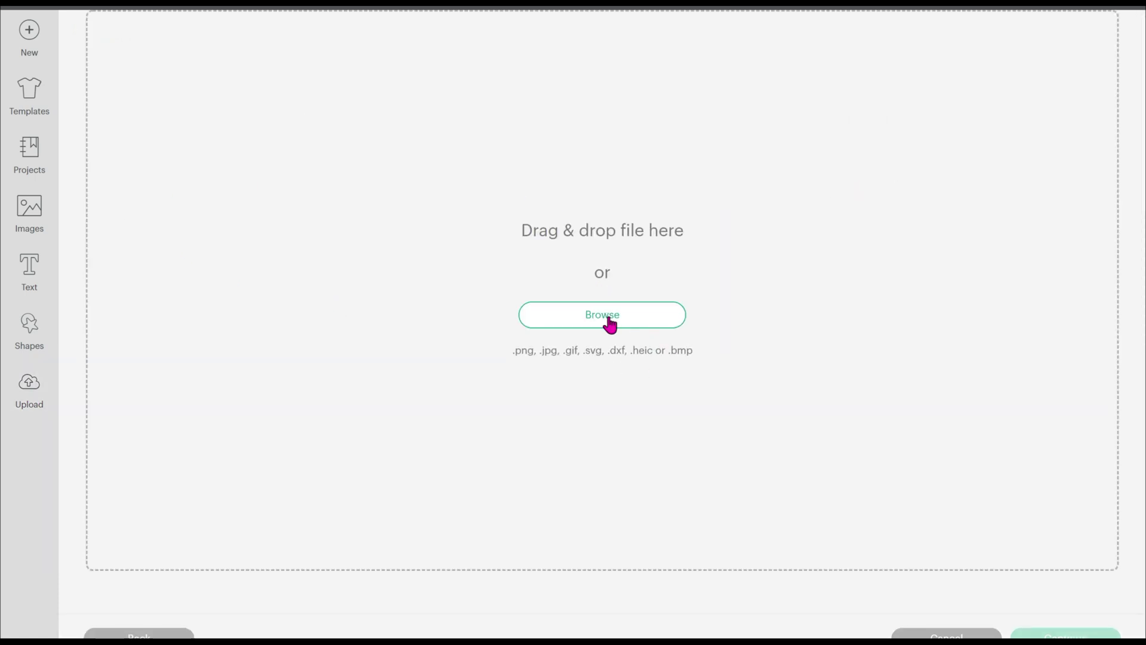
pyautogui.click(609, 324)
pyautogui.click(260, 114)
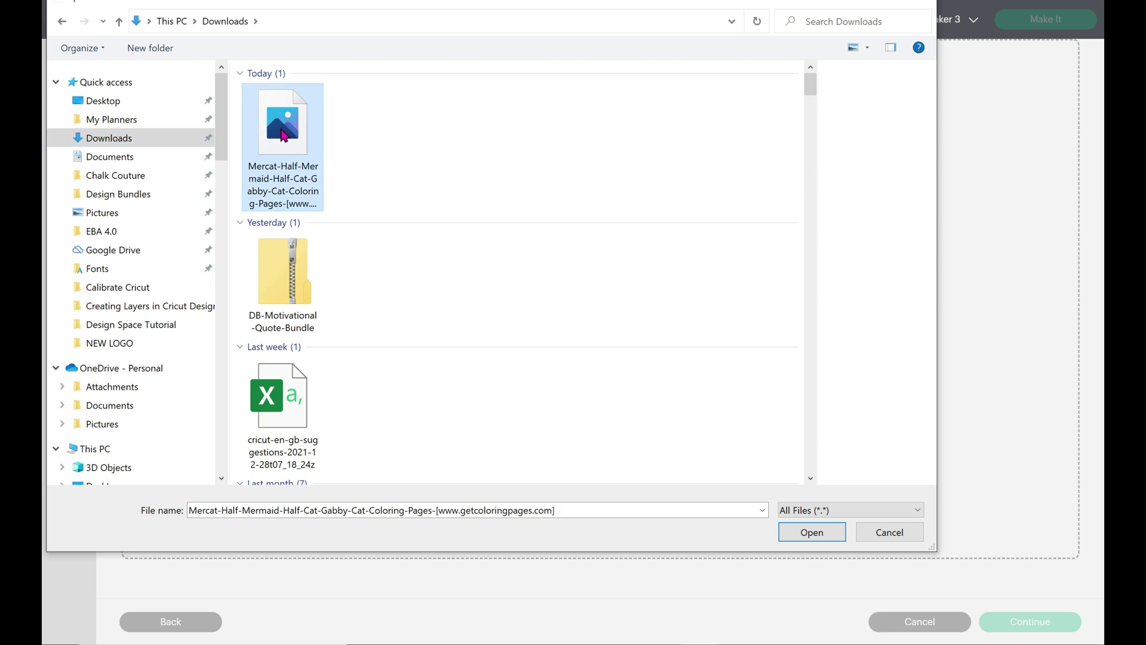
pyautogui.click(812, 532)
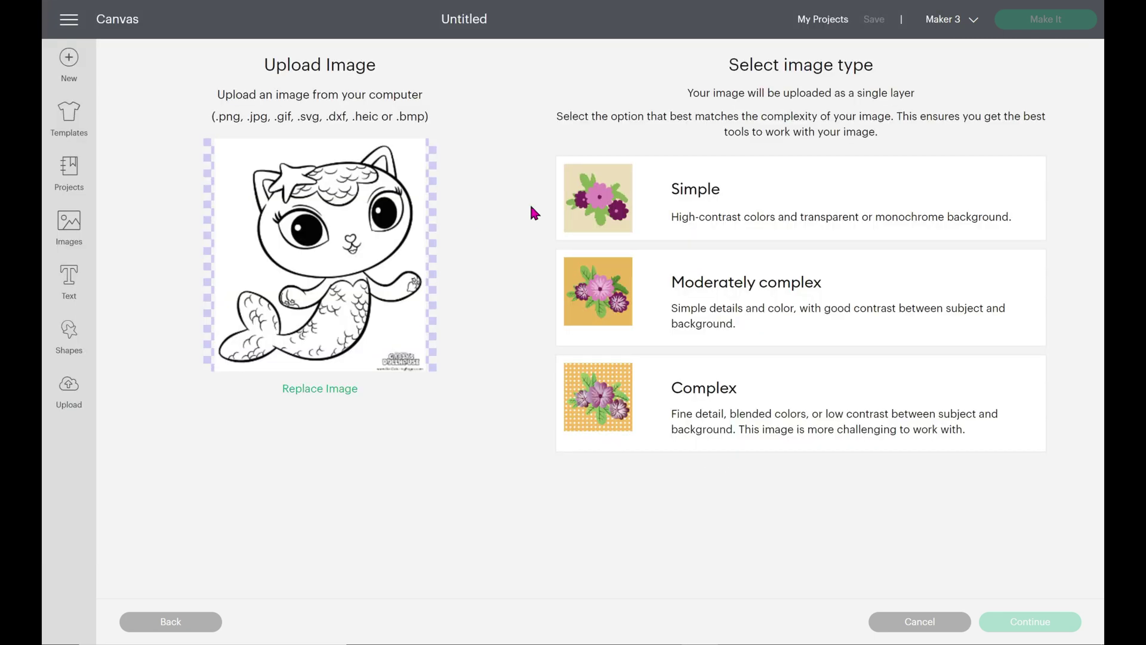
pyautogui.click(736, 212)
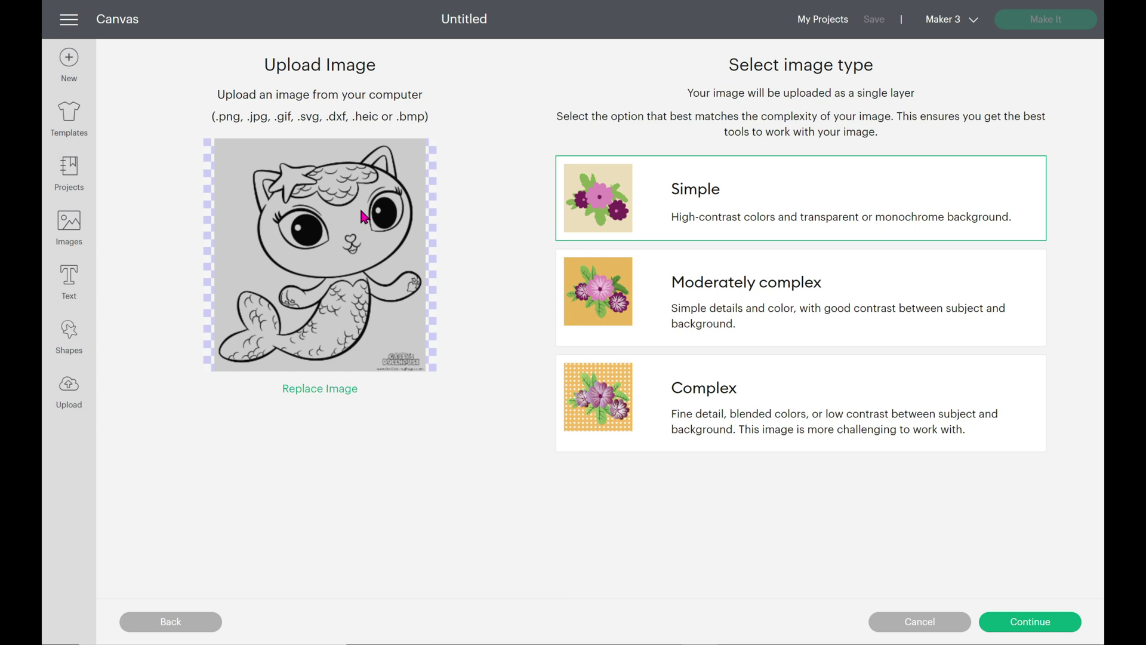
pyautogui.click(1046, 623)
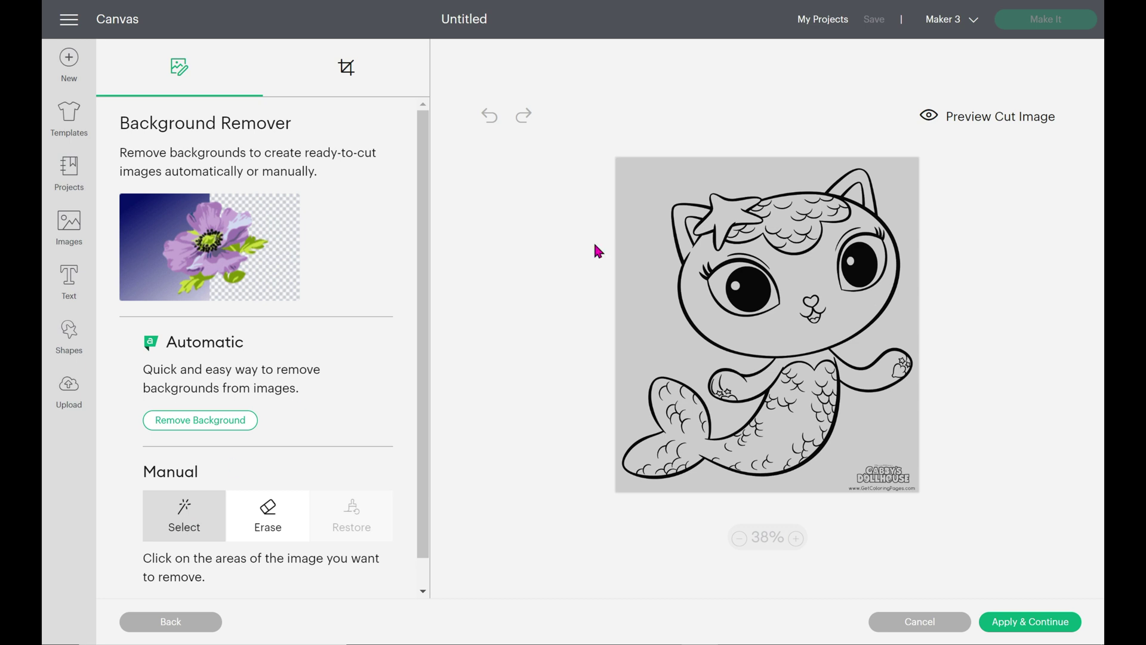
# Clear the background, zoom to 63%, and remove grey from the right ear, forehead scales and starfish.
pyautogui.click(649, 184)
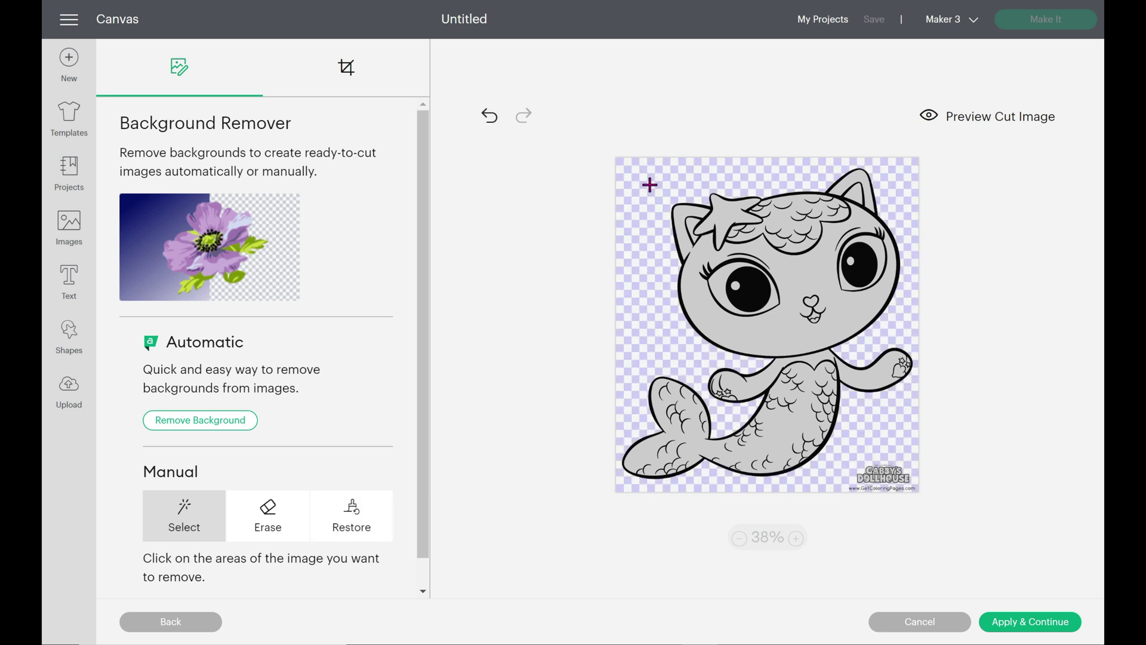
pyautogui.click(796, 538)
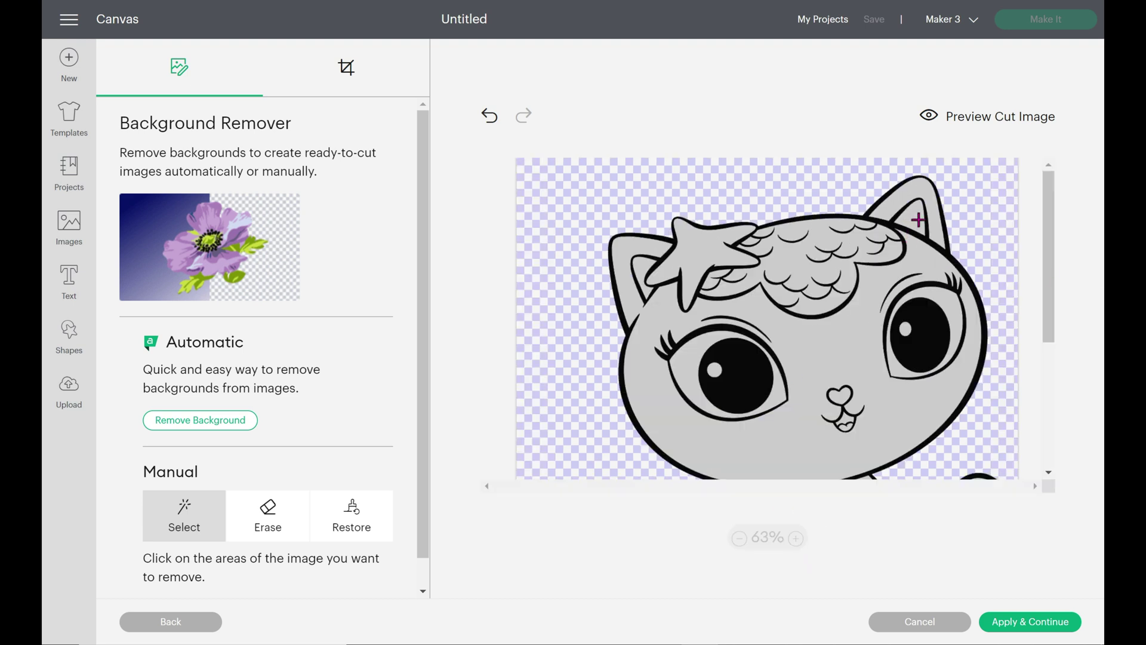
pyautogui.click(909, 192)
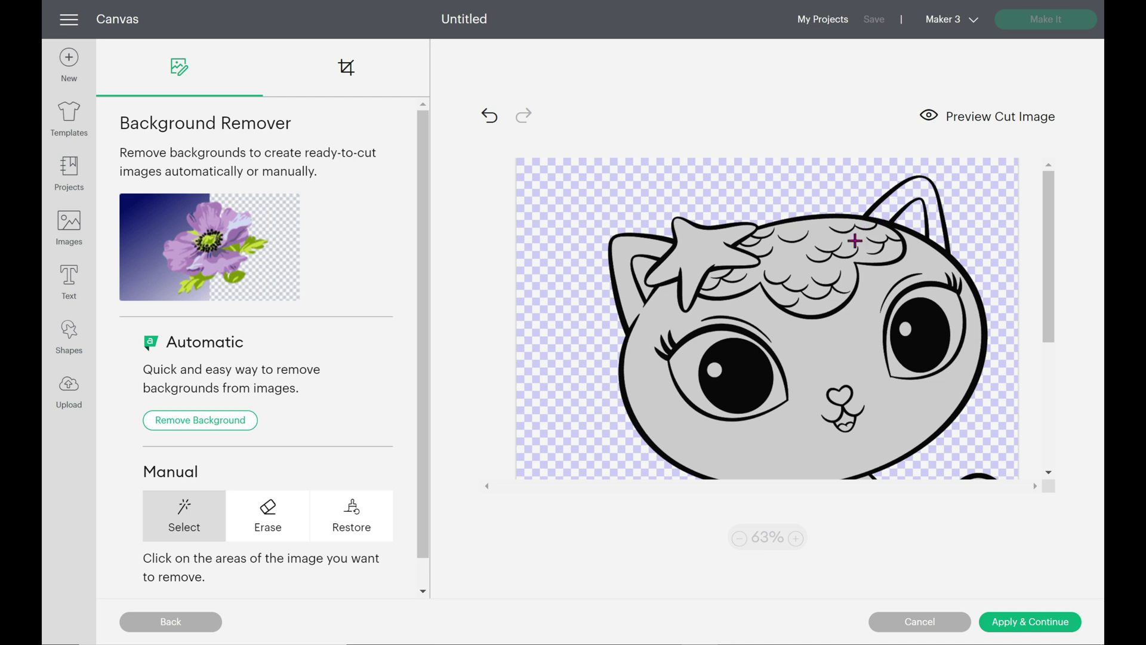
pyautogui.click(823, 232)
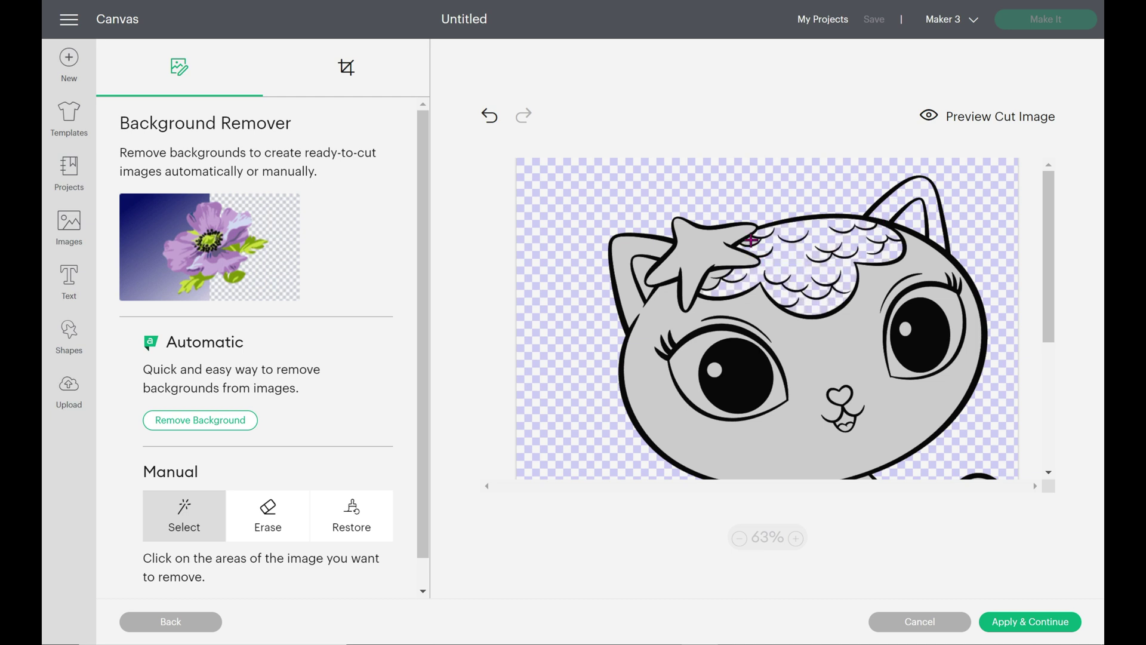
pyautogui.click(698, 238)
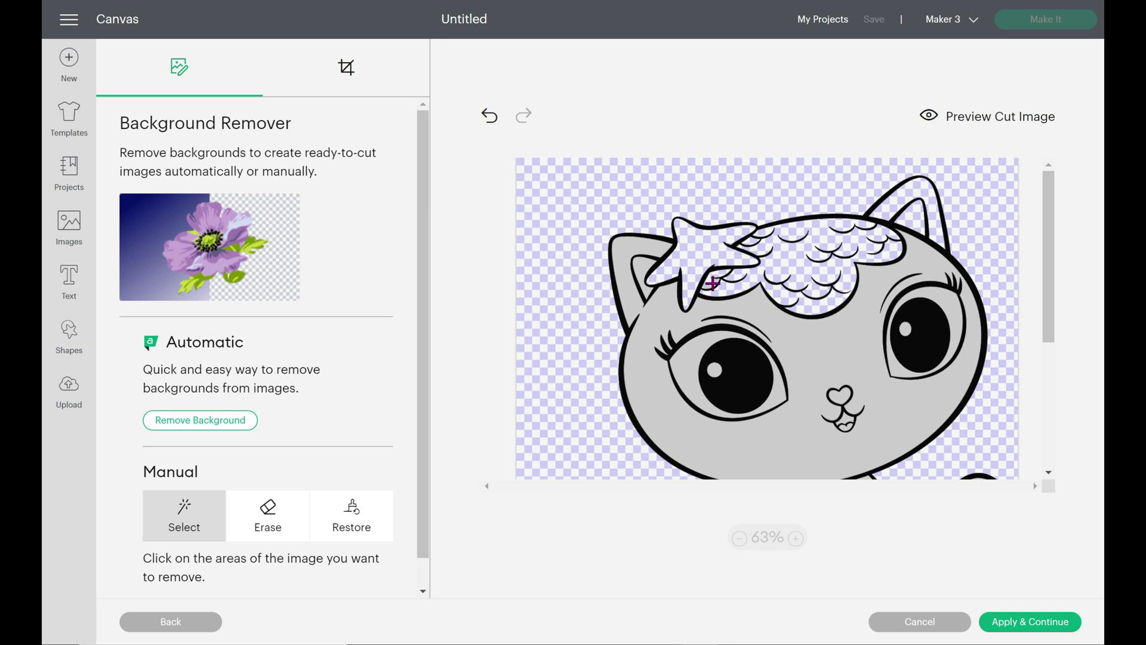
# Remove grey from the face, other ear, both irises, heart nose and mouth, undoing the accidental outline removal.
pyautogui.click(650, 275)
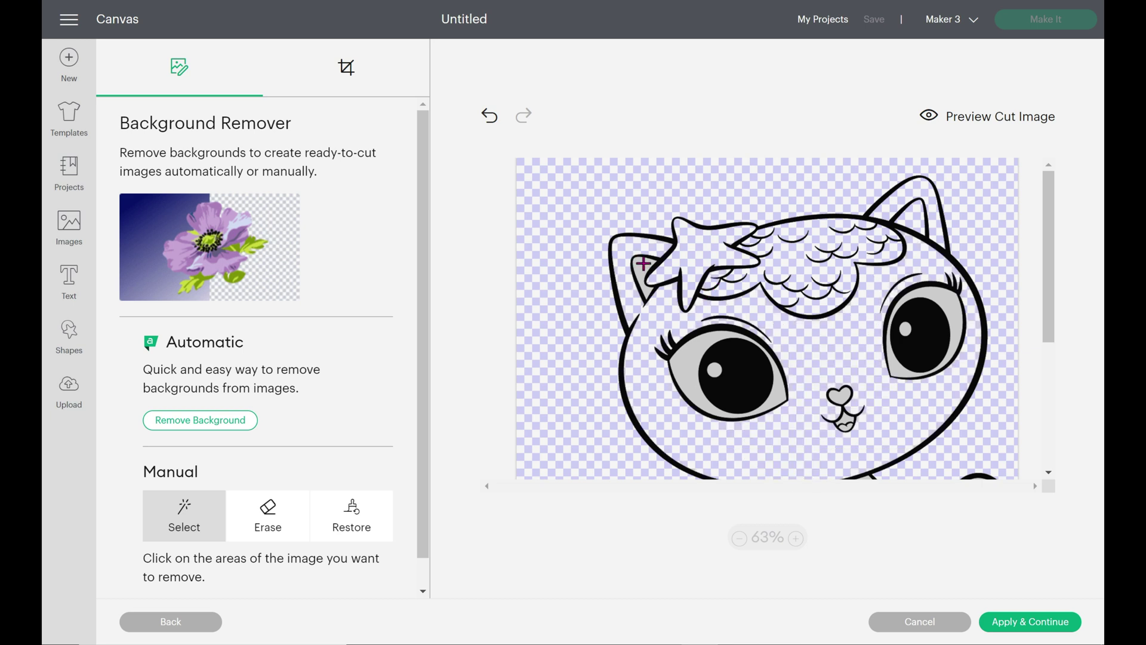
pyautogui.click(643, 263)
pyautogui.click(678, 361)
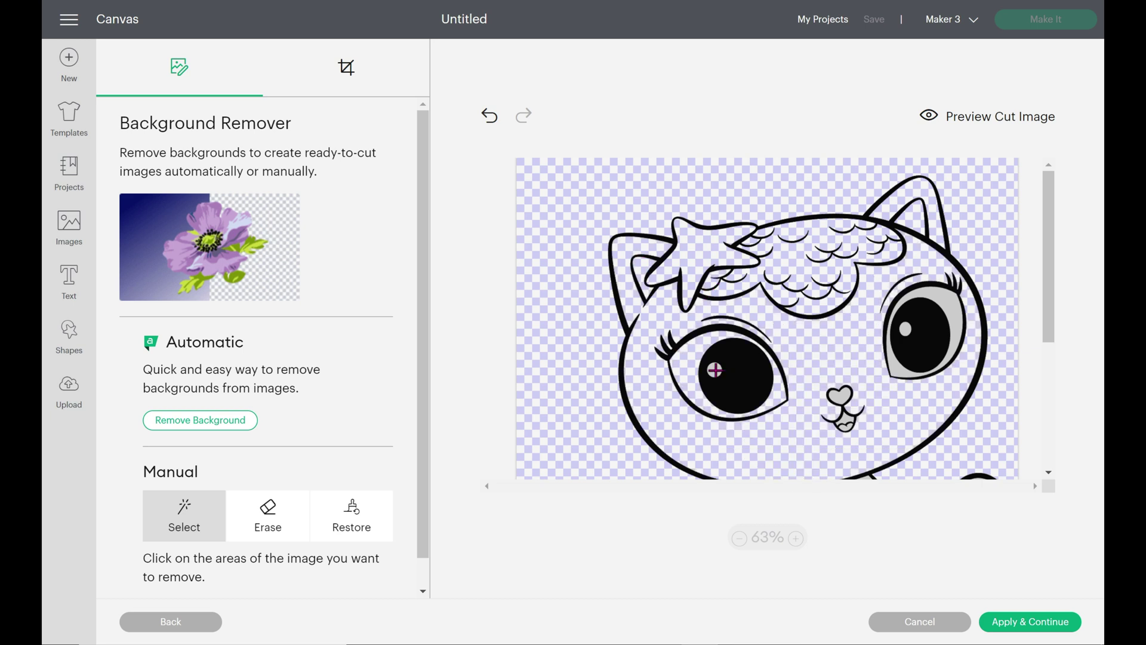
pyautogui.click(953, 304)
pyautogui.click(840, 397)
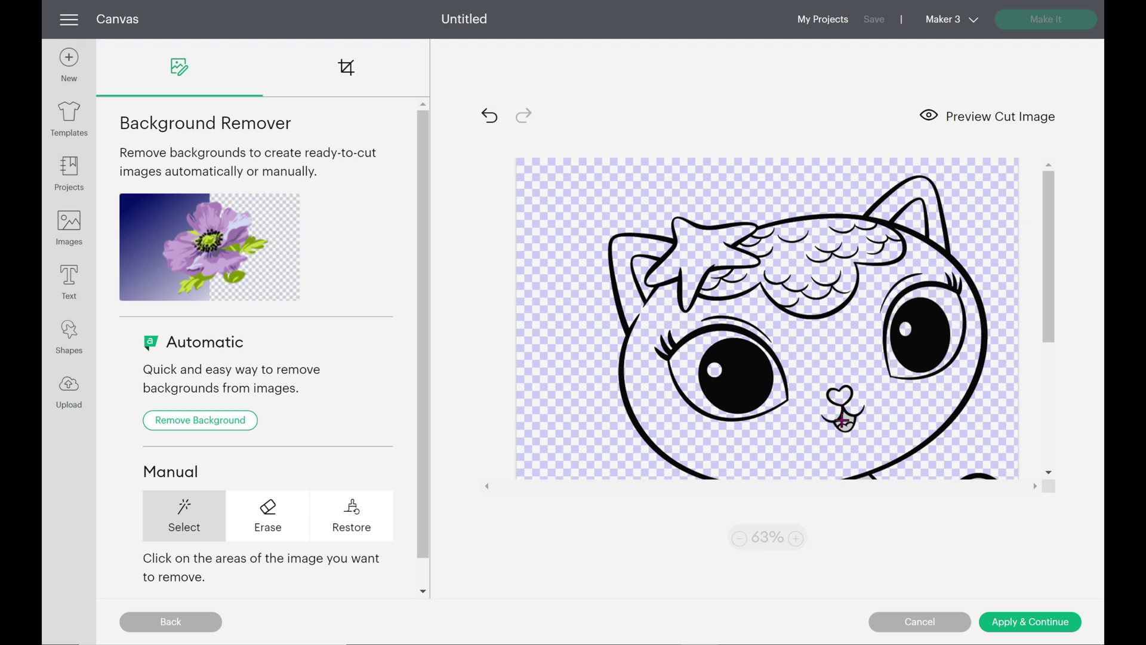
pyautogui.click(845, 426)
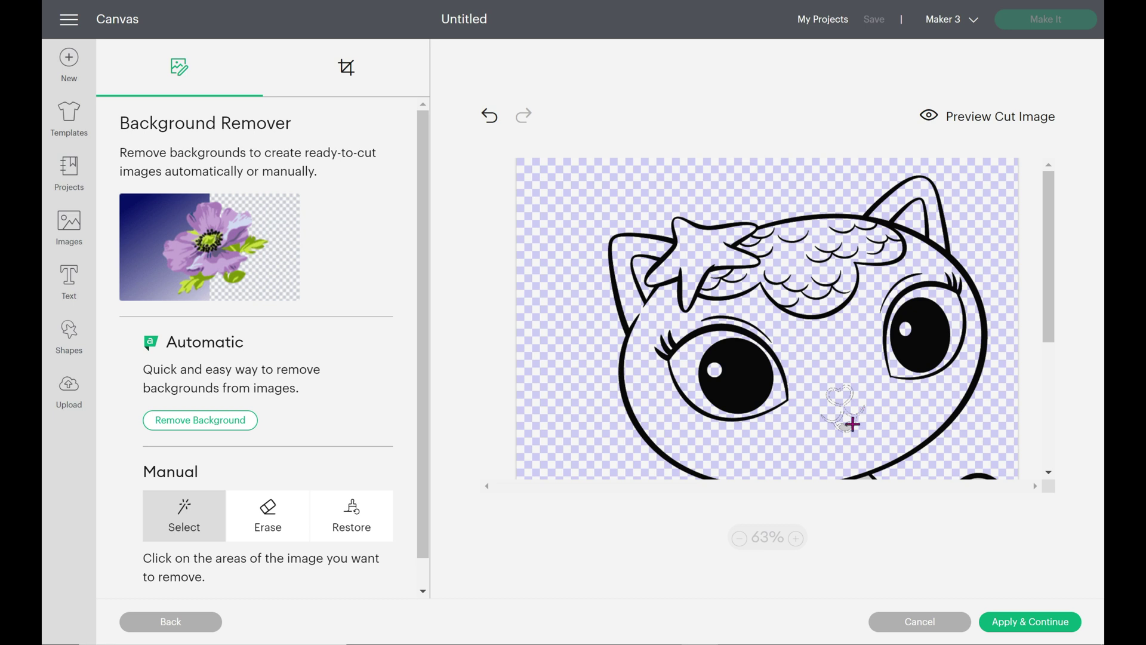
pyautogui.click(488, 117)
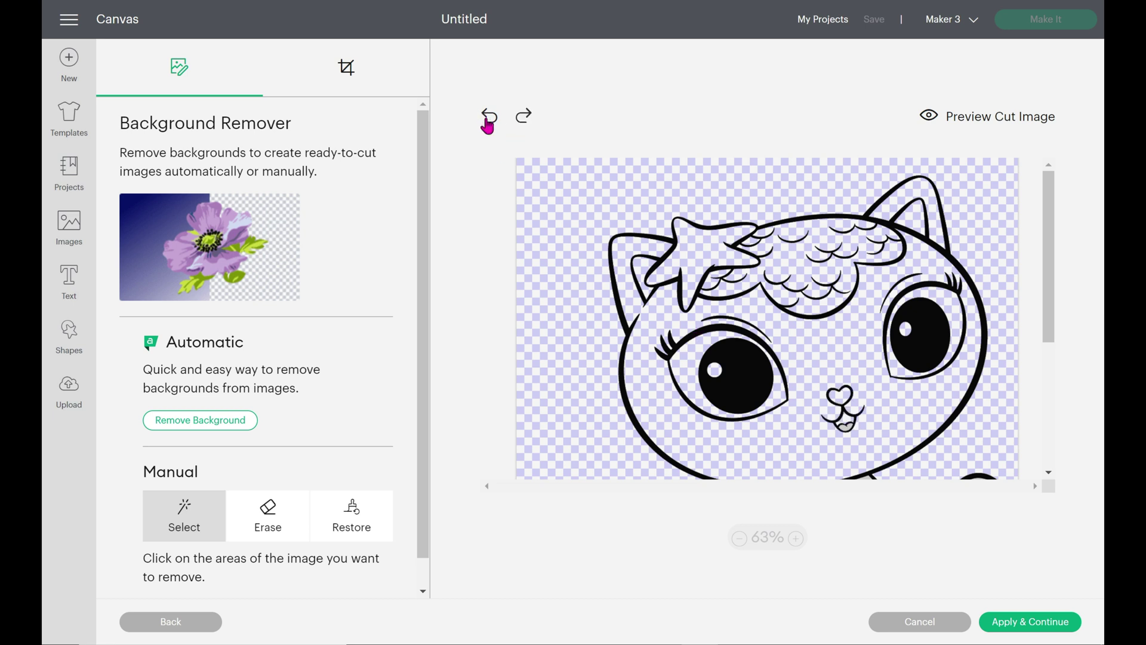
# Zoom in further and clear the grey inside the nose-and-mouth shape and the neck.
pyautogui.click(796, 539)
pyautogui.moveTo(1056, 253); pyautogui.dragTo(1065, 371)
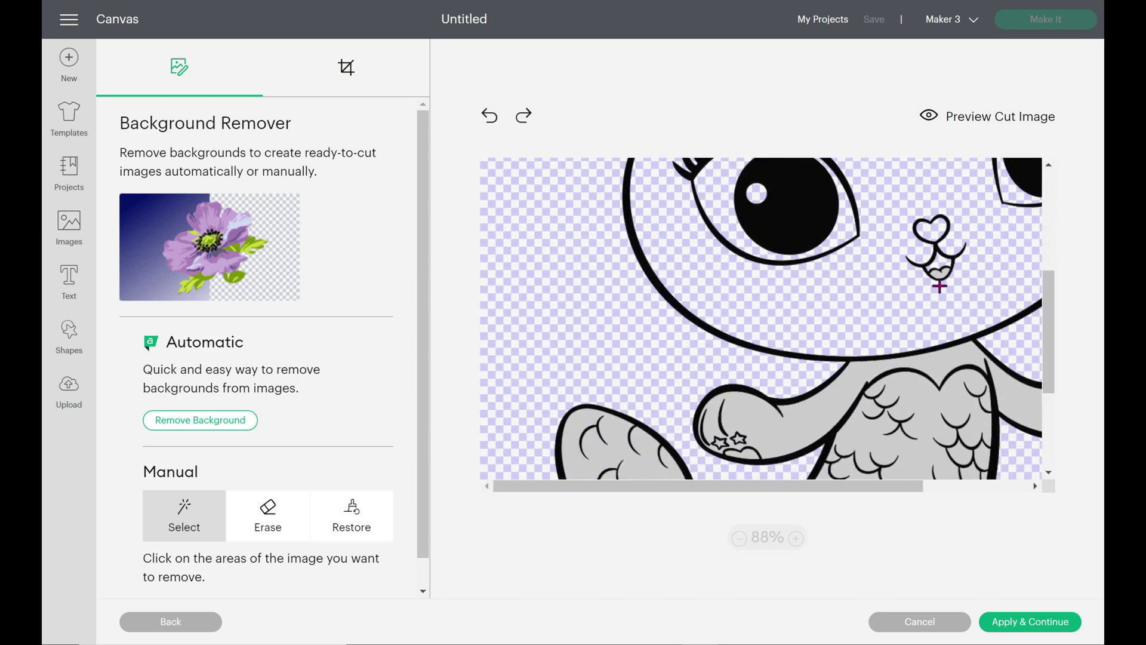
pyautogui.click(945, 273)
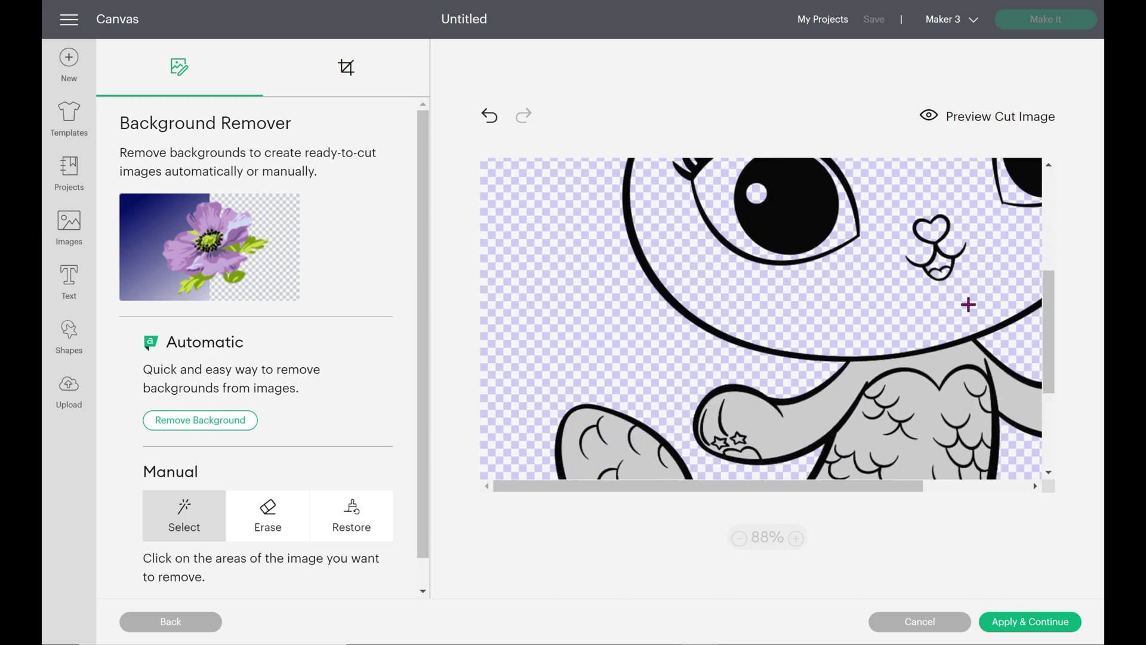
pyautogui.moveTo(1056, 308); pyautogui.dragTo(1057, 335)
pyautogui.click(938, 291)
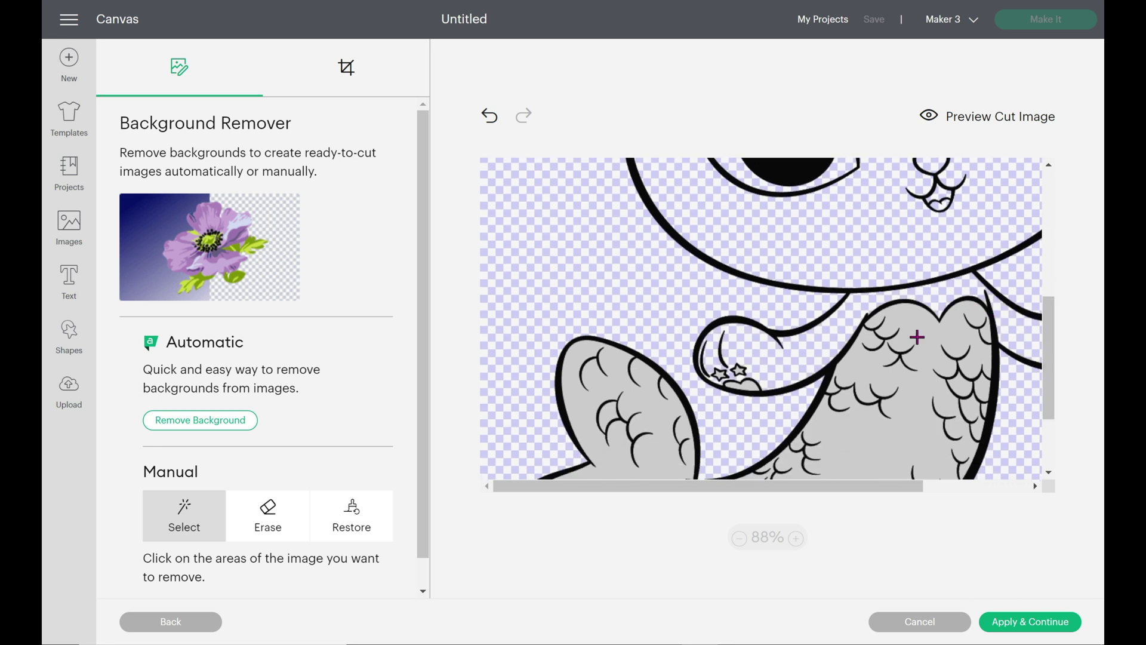
# Clear the grey fill in the body, tail scales and around the stars, then zoom out.
pyautogui.click(917, 337)
pyautogui.click(969, 388)
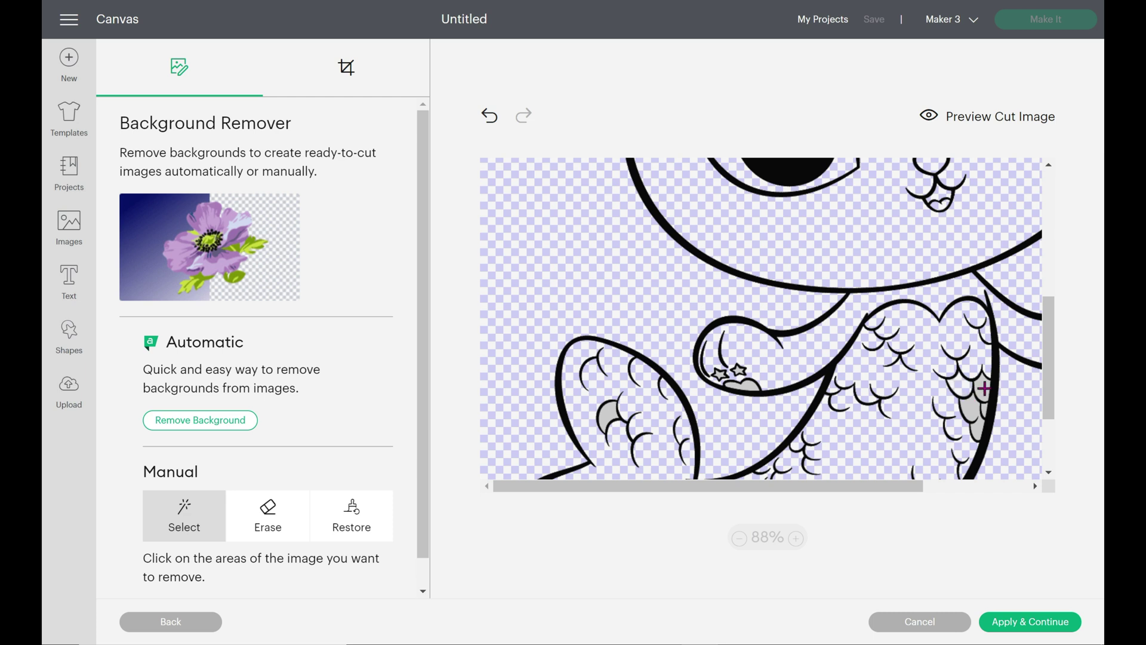
pyautogui.click(974, 421)
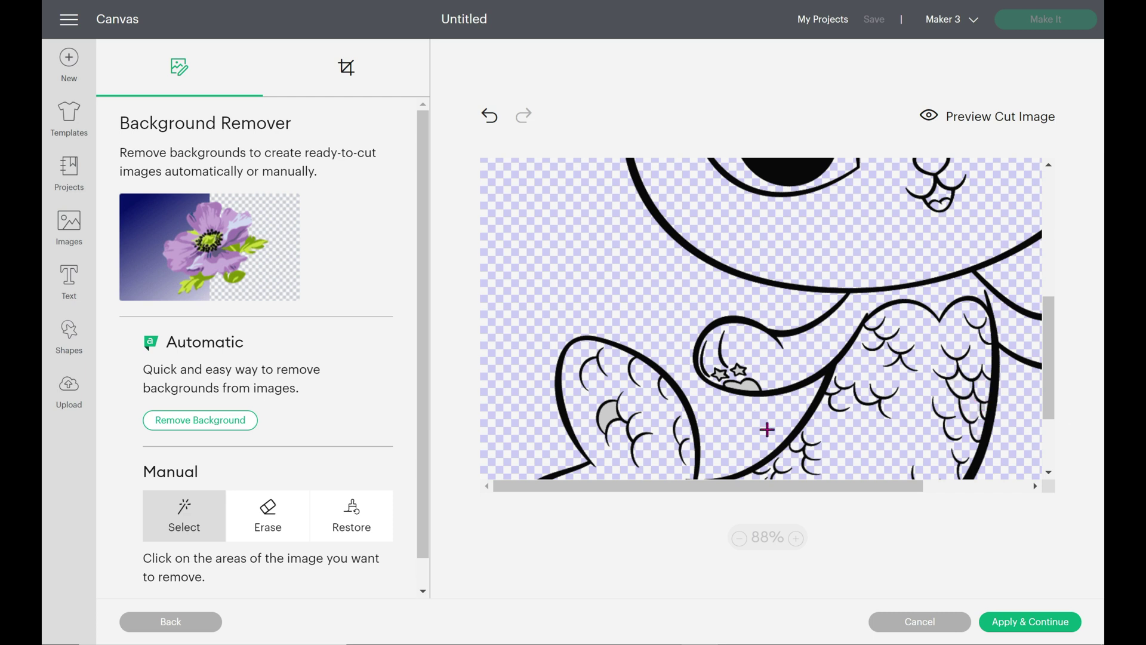
pyautogui.click(747, 386)
pyautogui.moveTo(885, 486); pyautogui.dragTo(990, 486)
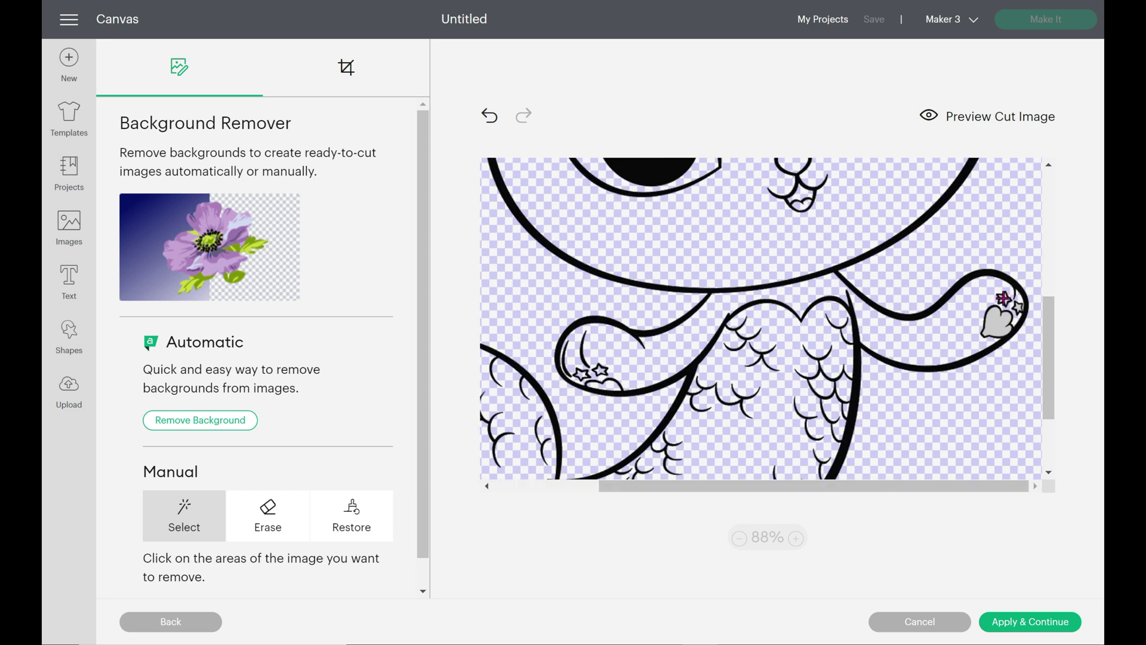
pyautogui.click(998, 319)
pyautogui.scroll(-5, 1005, 308)
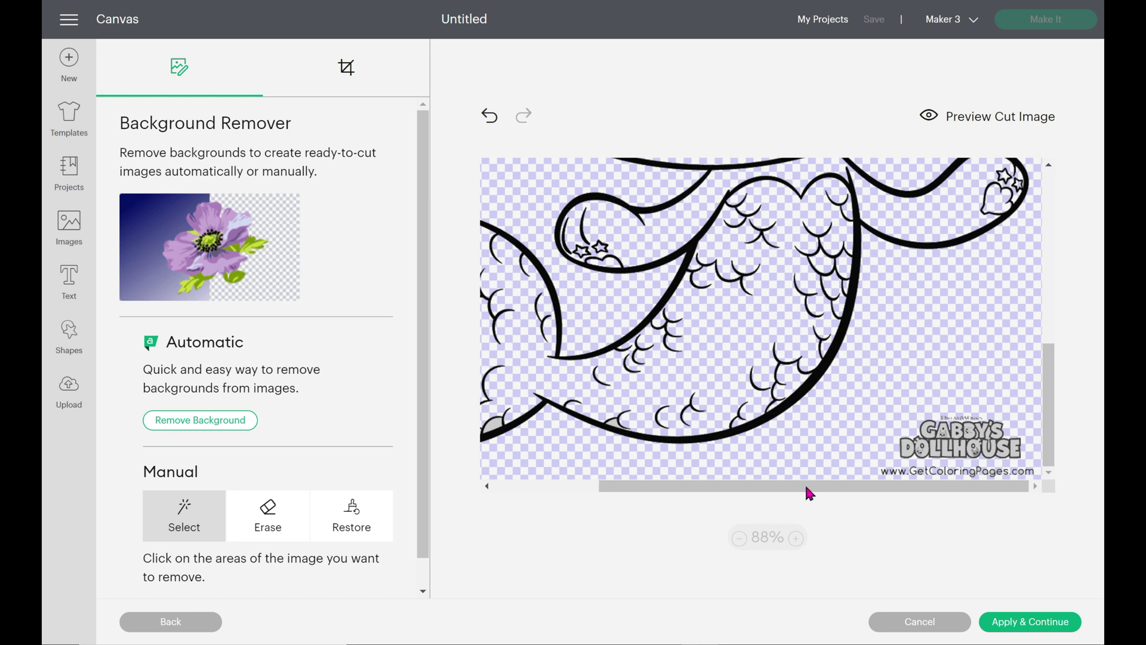
pyautogui.moveTo(808, 486); pyautogui.dragTo(704, 487)
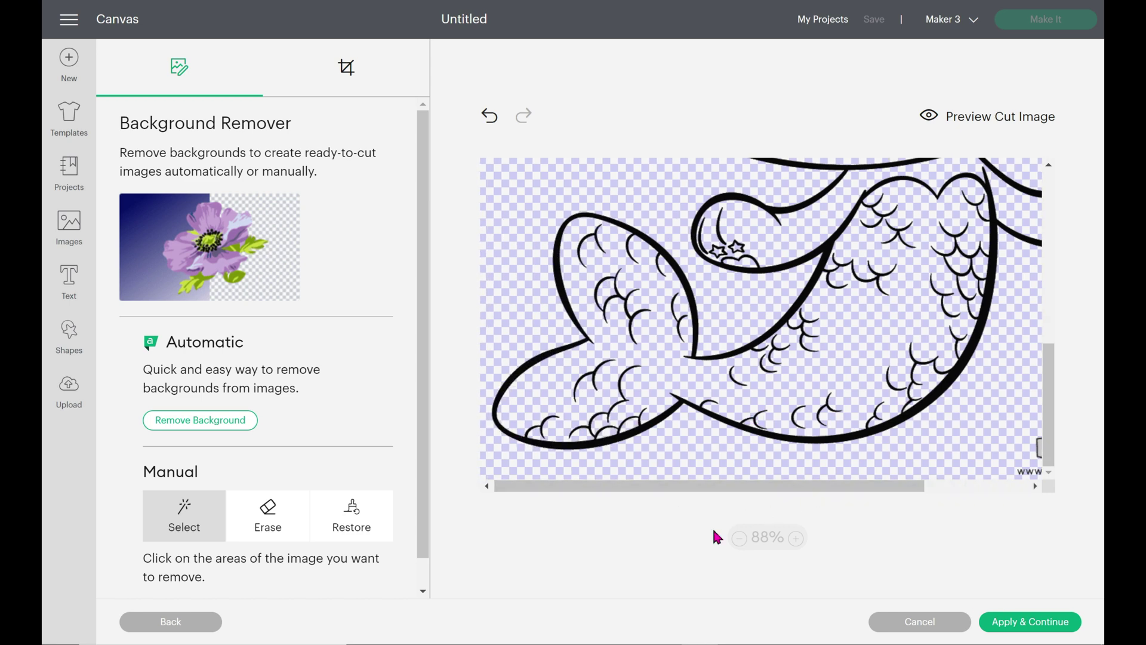
pyautogui.click(738, 538)
pyautogui.moveTo(1054, 391); pyautogui.dragTo(1080, 392)
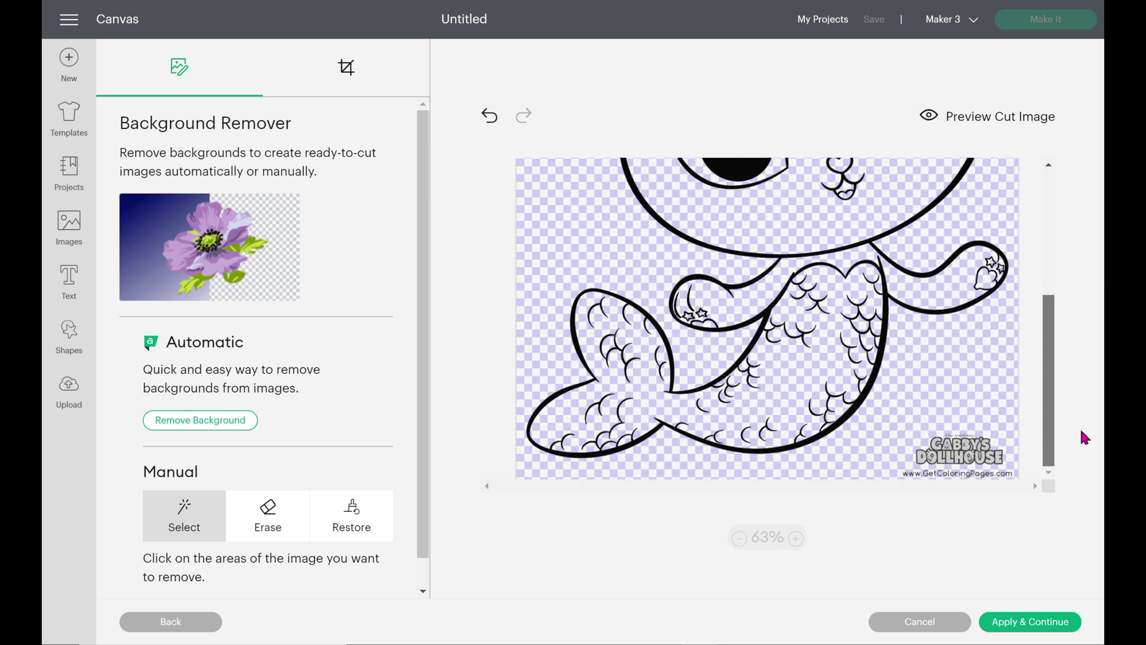
# Erase the watermark in the bottom-right corner with the Erase tool and apply the changes.
pyautogui.click(271, 529)
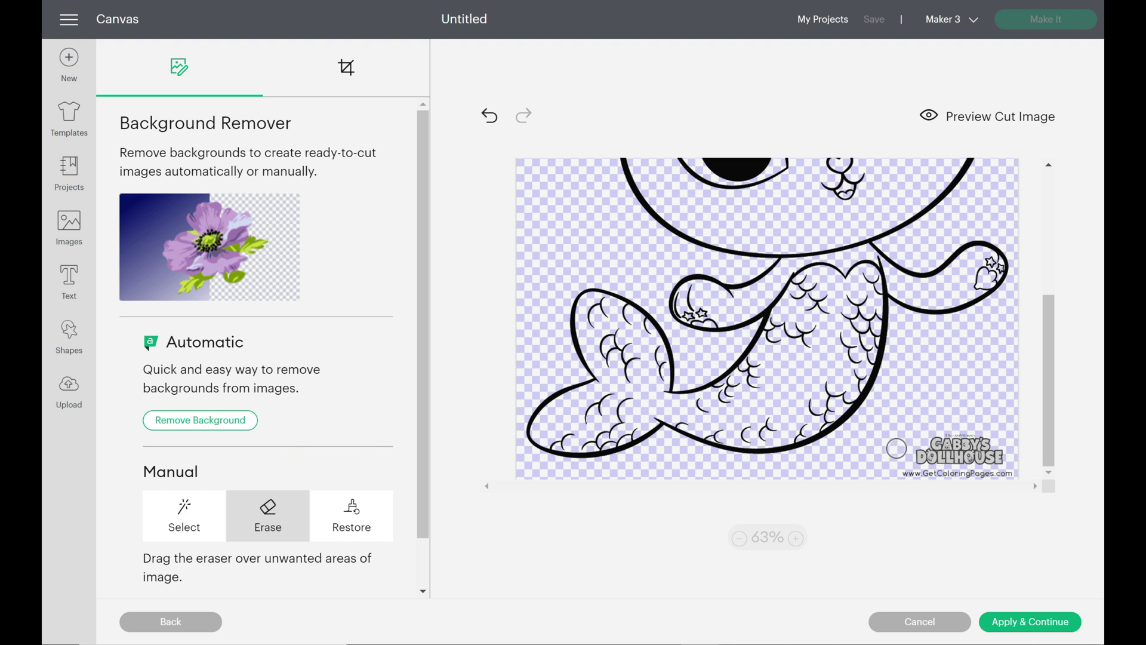
pyautogui.moveTo(895, 448)
pyautogui.mouseDown()
pyautogui.moveTo(987, 439)
pyautogui.moveTo(902, 454)
pyautogui.moveTo(973, 463)
pyautogui.moveTo(925, 471)
pyautogui.moveTo(1033, 480)
pyautogui.moveTo(908, 458)
pyautogui.moveTo(994, 463)
pyautogui.mouseUp()
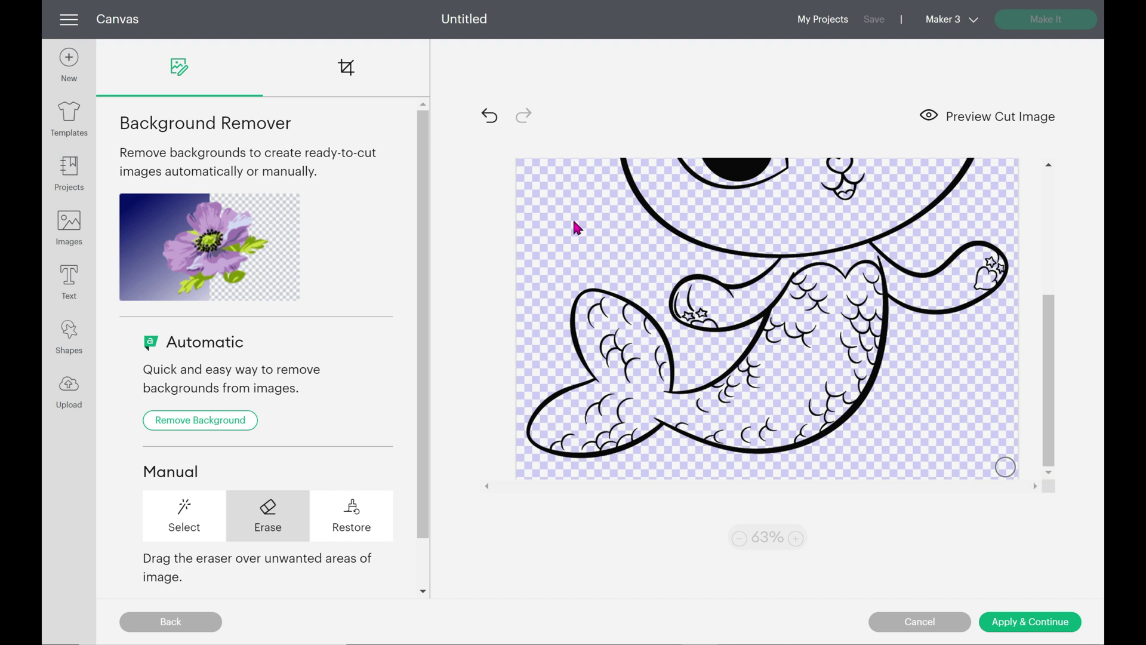
pyautogui.moveTo(1042, 460); pyautogui.dragTo(1054, 380)
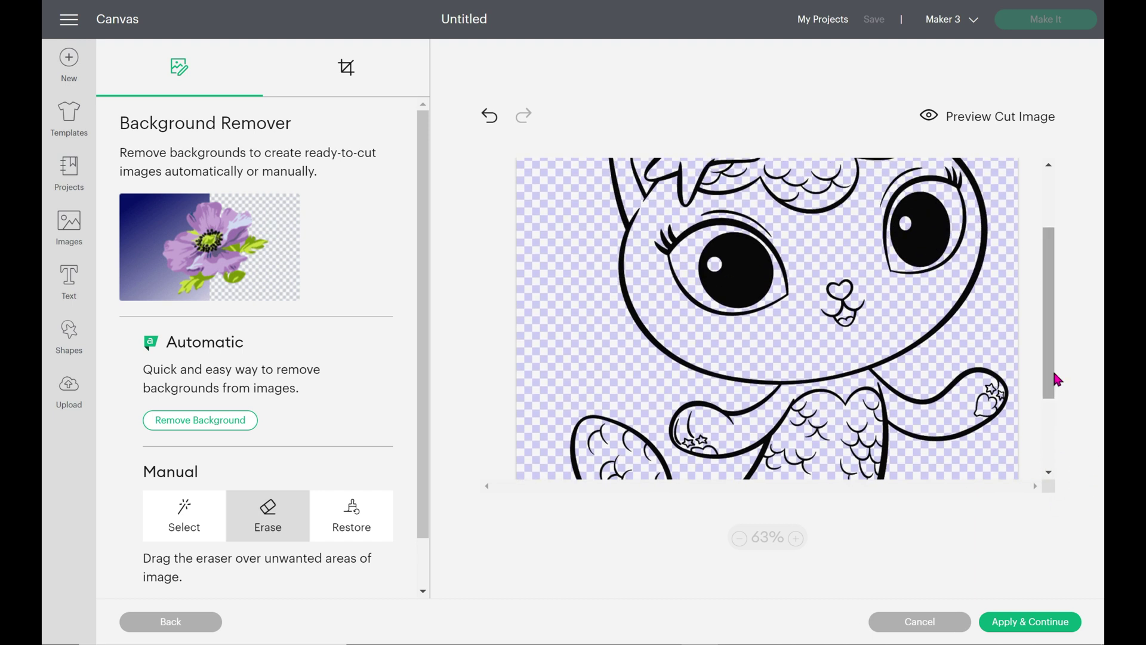
pyautogui.click(1030, 621)
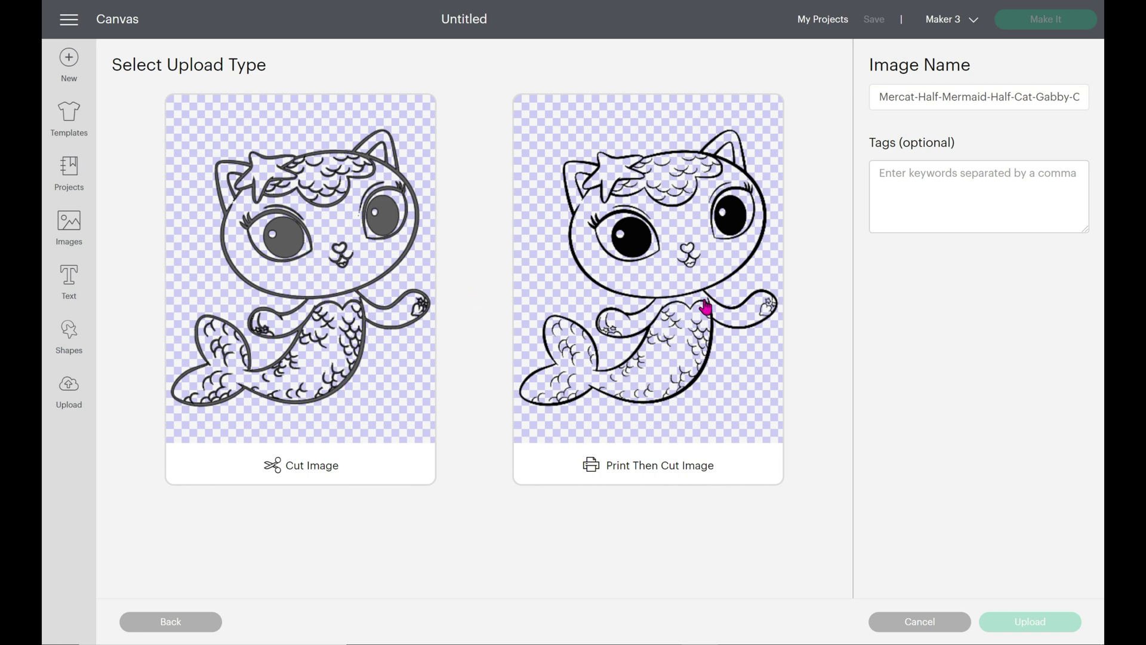
# Save the mercat as a Cut Image and add it from Recent Uploads to the canvas.
pyautogui.click(357, 287)
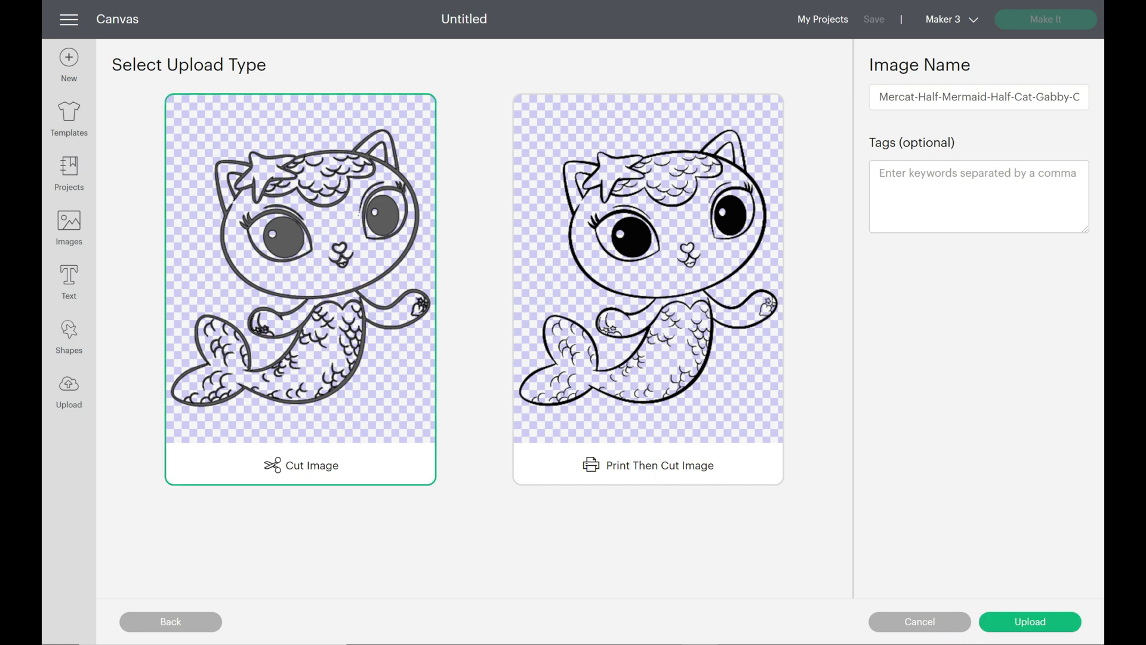
pyautogui.click(1051, 623)
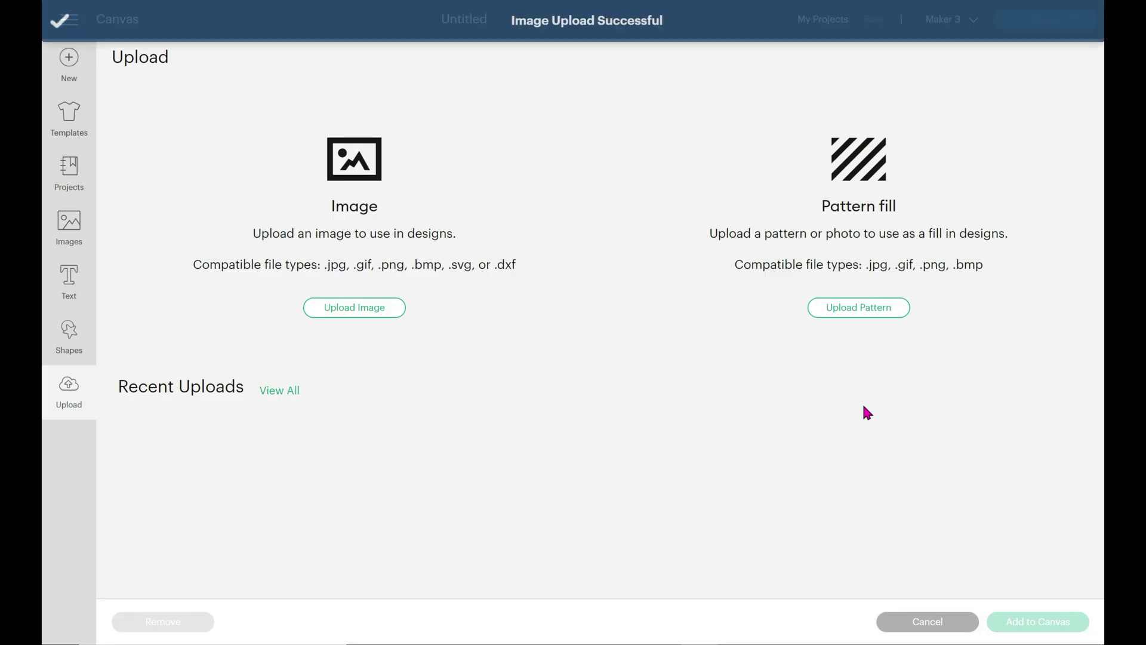
pyautogui.click(207, 475)
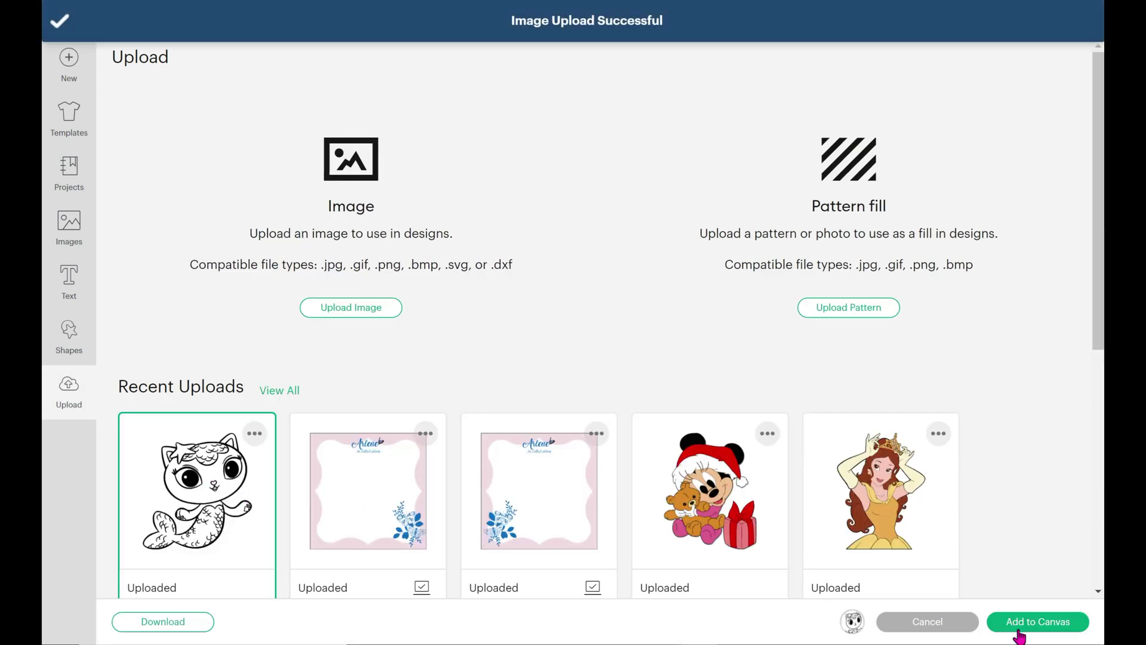
pyautogui.click(1066, 636)
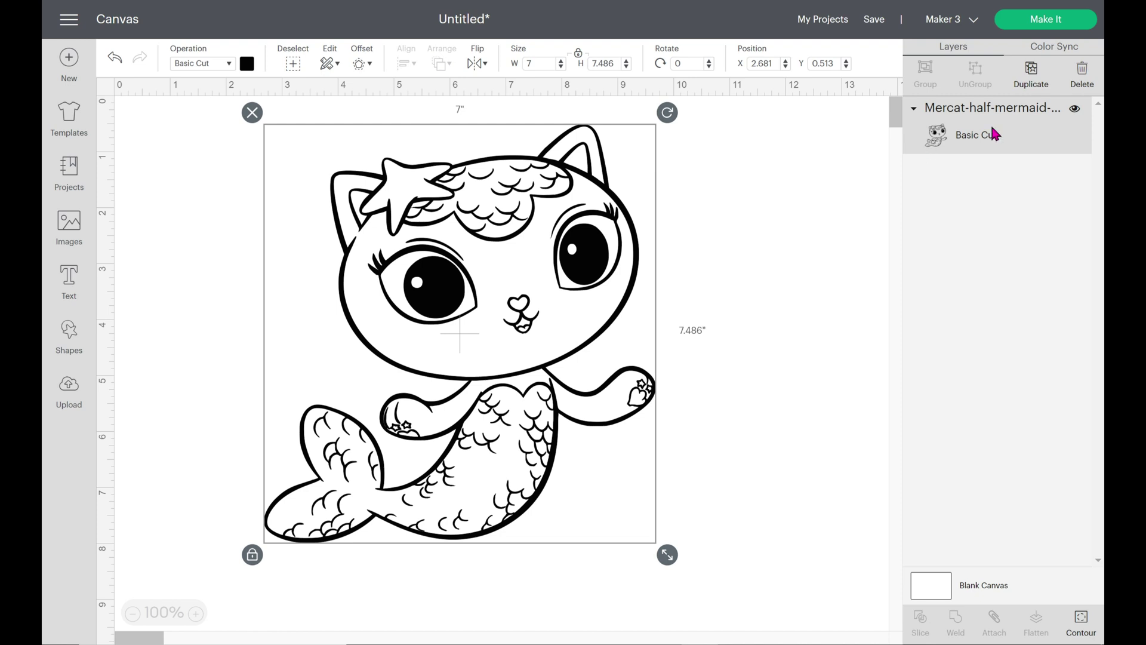
# Shift the mercat slightly right and down, and try light blue before keeping it black.
pyautogui.moveTo(487, 257); pyautogui.dragTo(543, 278)
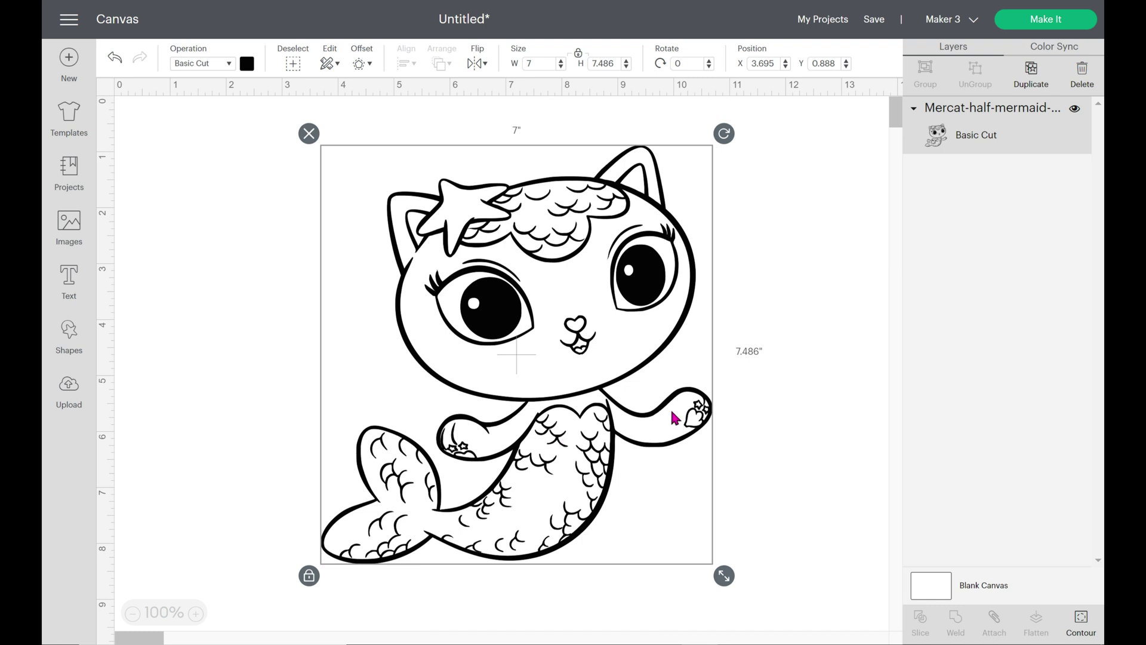
pyautogui.click(247, 66)
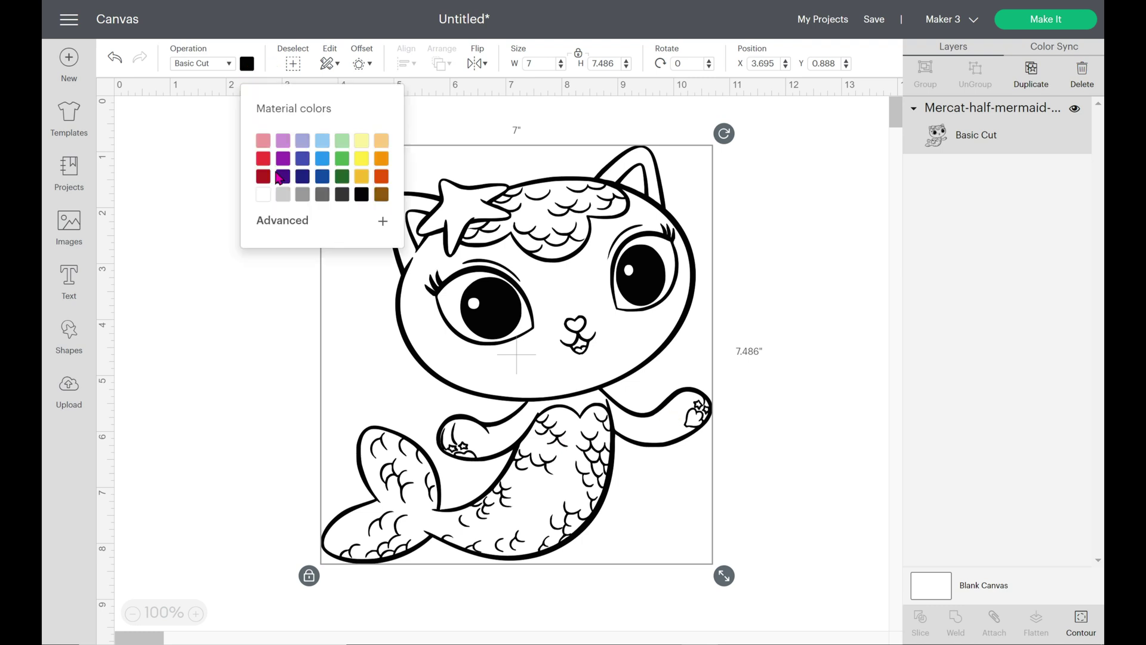
pyautogui.click(323, 145)
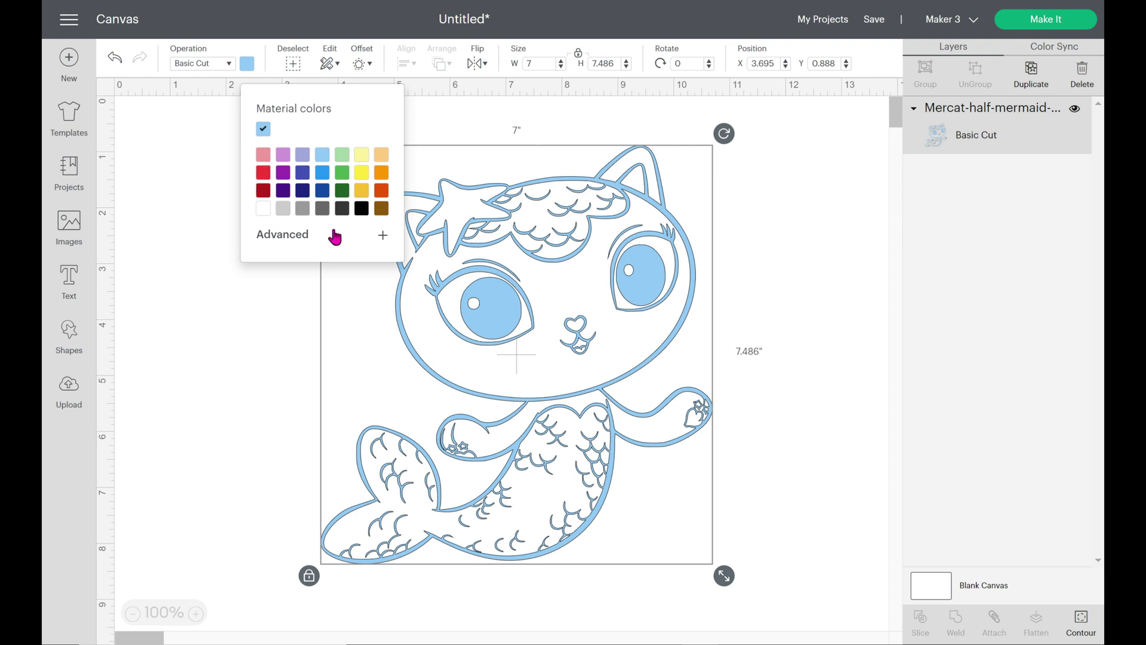
pyautogui.click(360, 210)
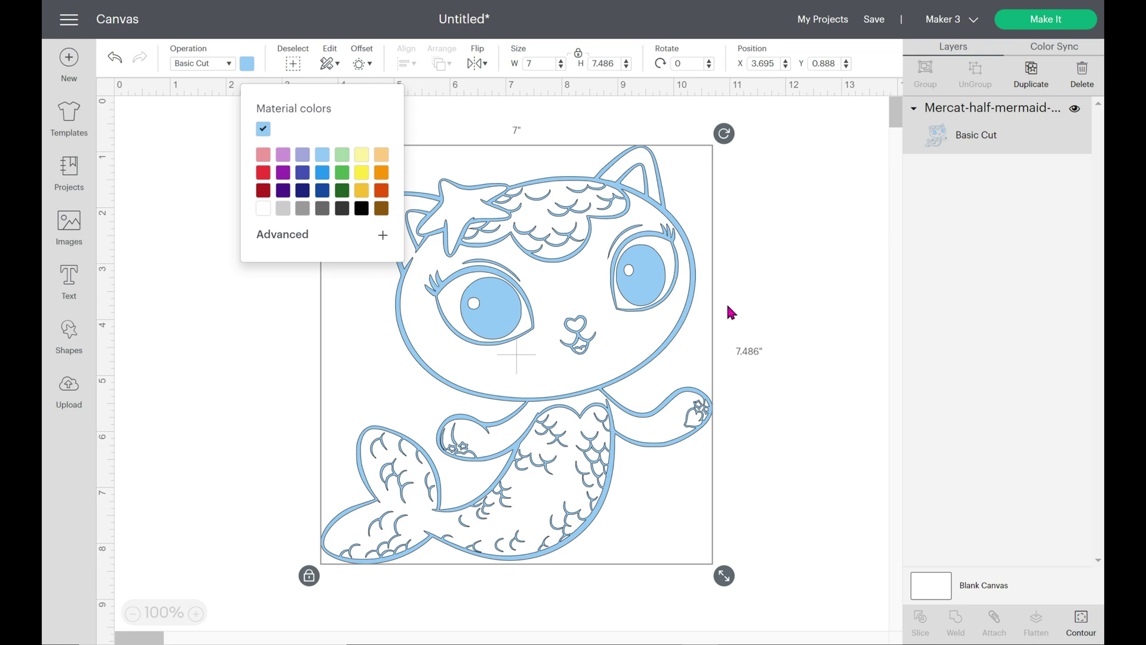
pyautogui.click(706, 367)
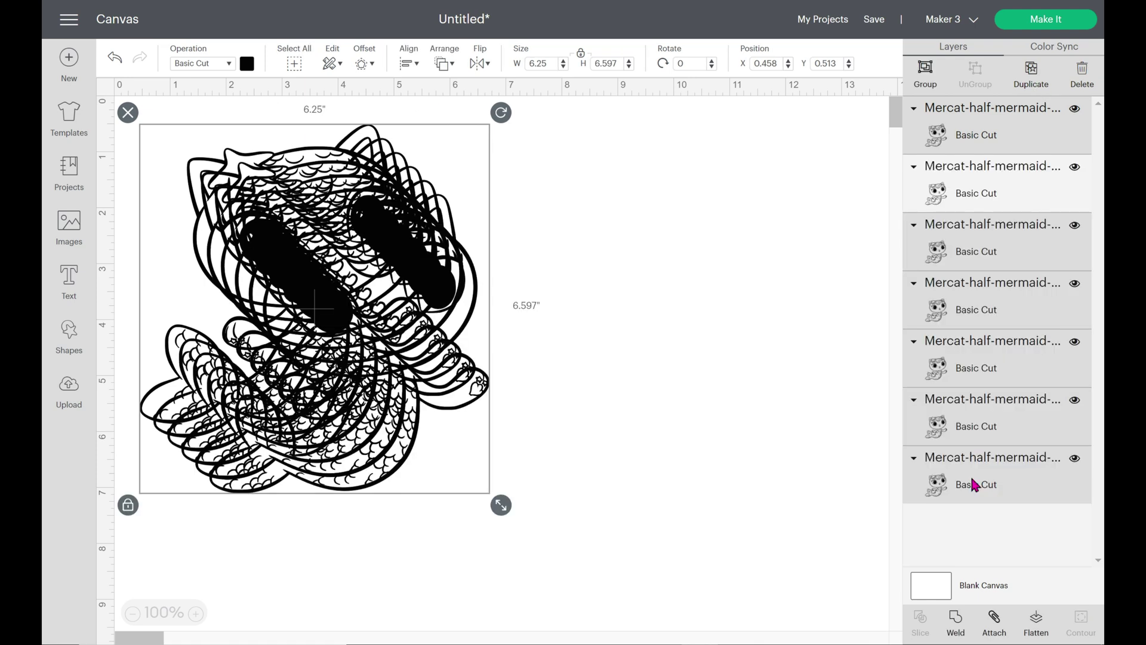
# Drag the stacked copies to the right and nudge the original mercat into place on the left.
pyautogui.moveTo(358, 334); pyautogui.dragTo(821, 360)
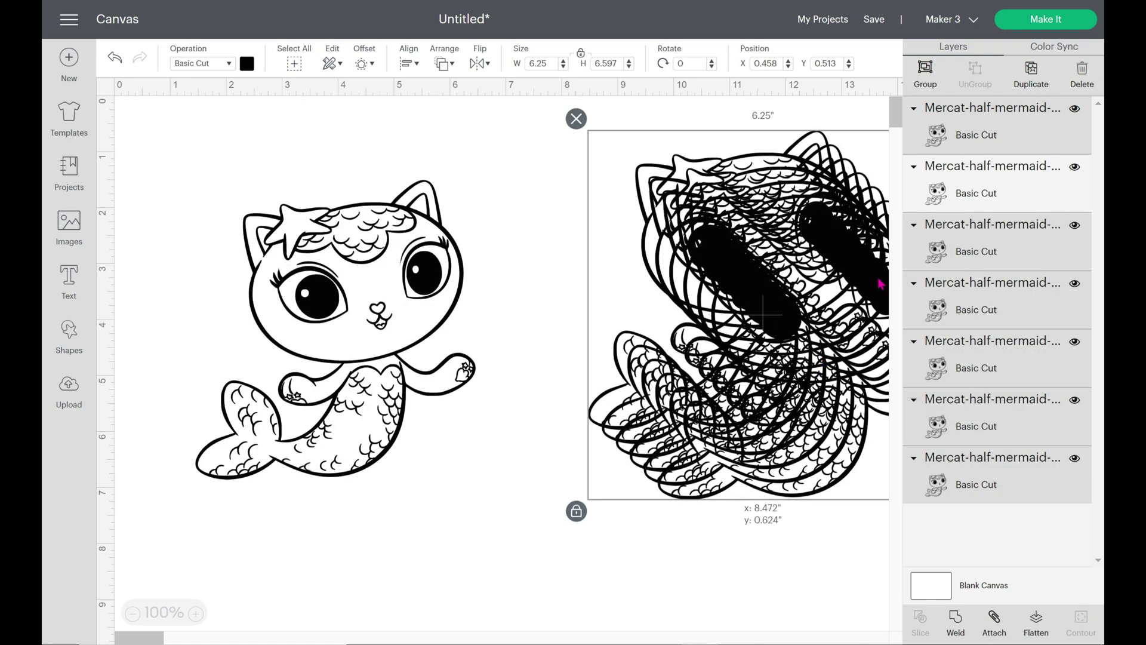
pyautogui.click(355, 316)
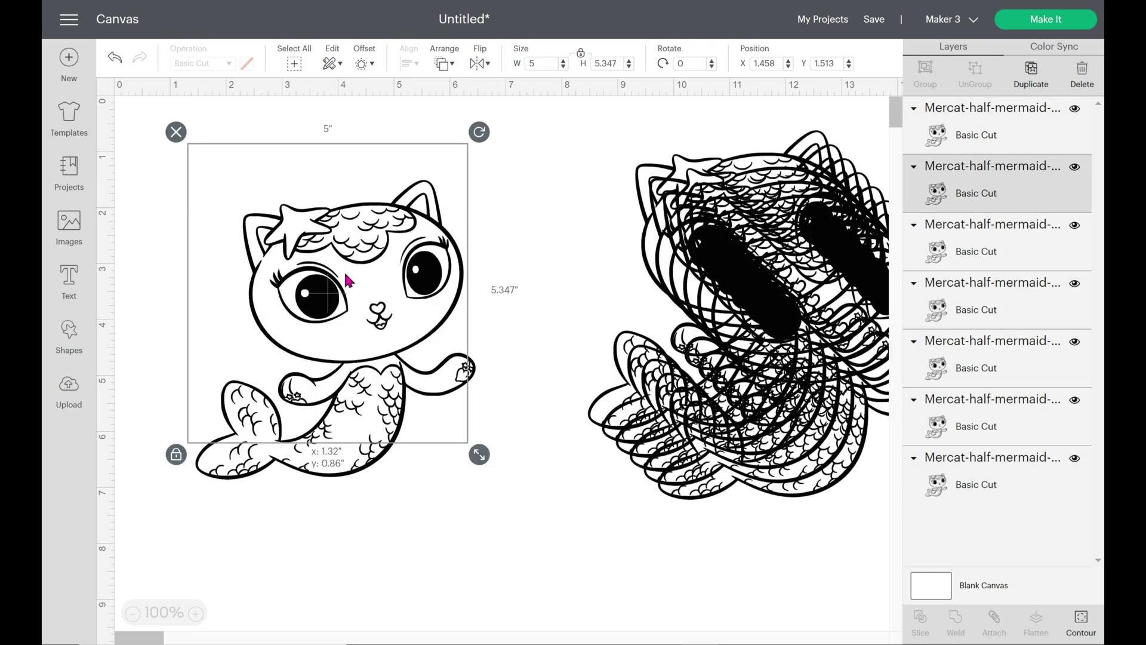
pyautogui.moveTo(348, 280); pyautogui.dragTo(332, 289)
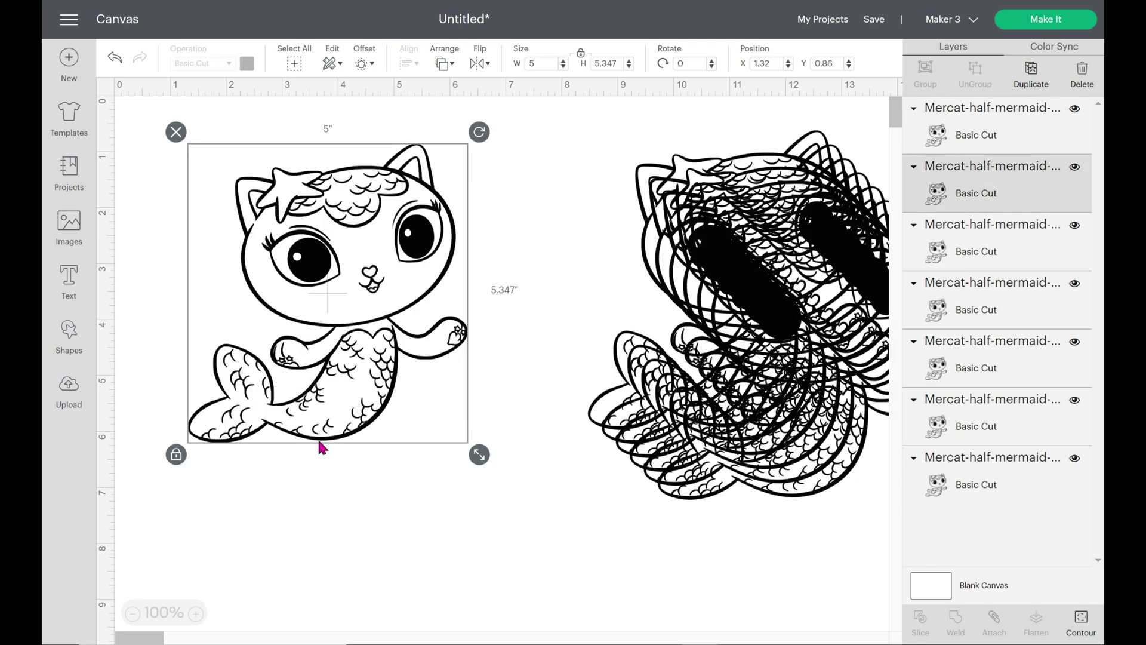
pyautogui.click(320, 448)
pyautogui.moveTo(298, 346); pyautogui.dragTo(329, 370)
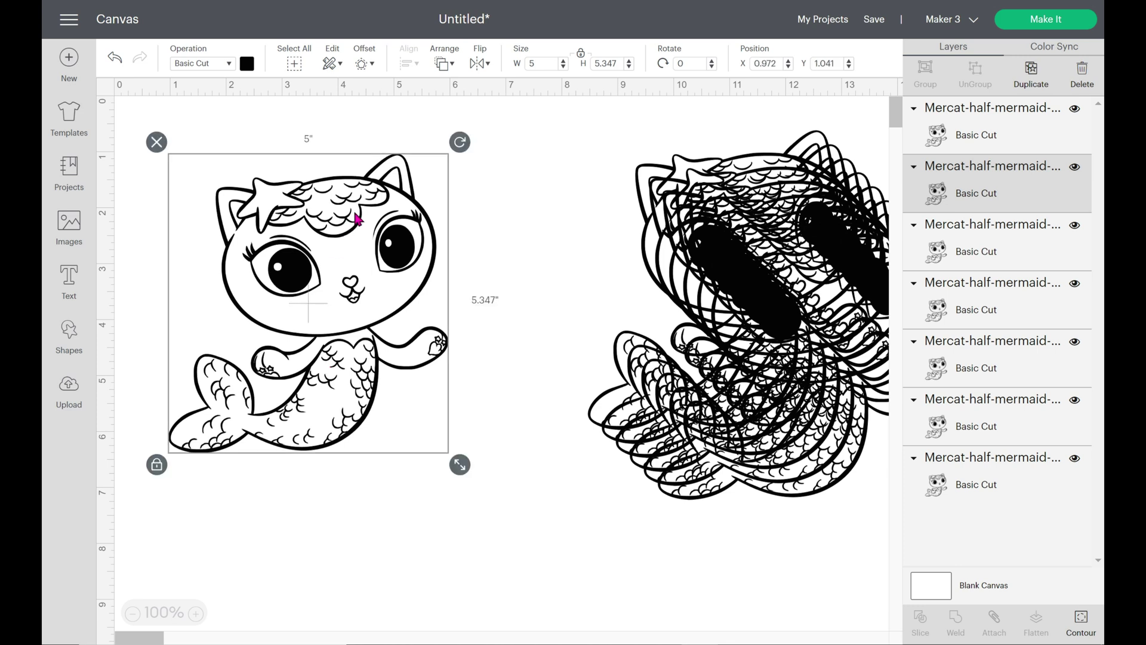
pyautogui.click(1082, 624)
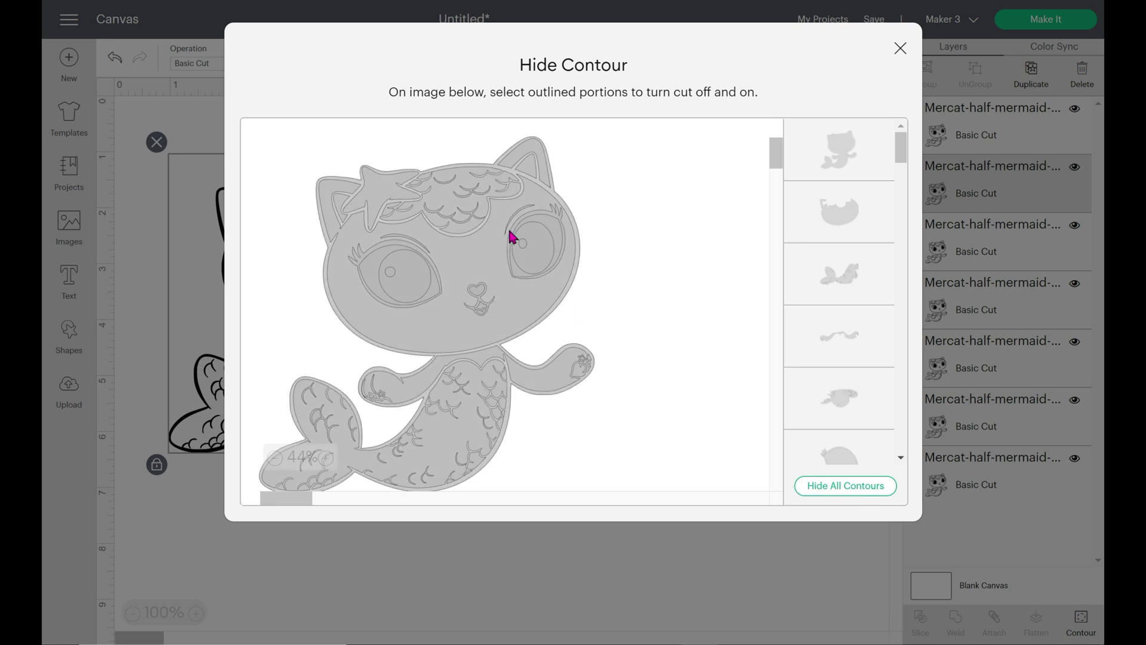
# Apply Hide All Contours to the left mercat and reposition the resulting black silhouette.
pyautogui.click(861, 494)
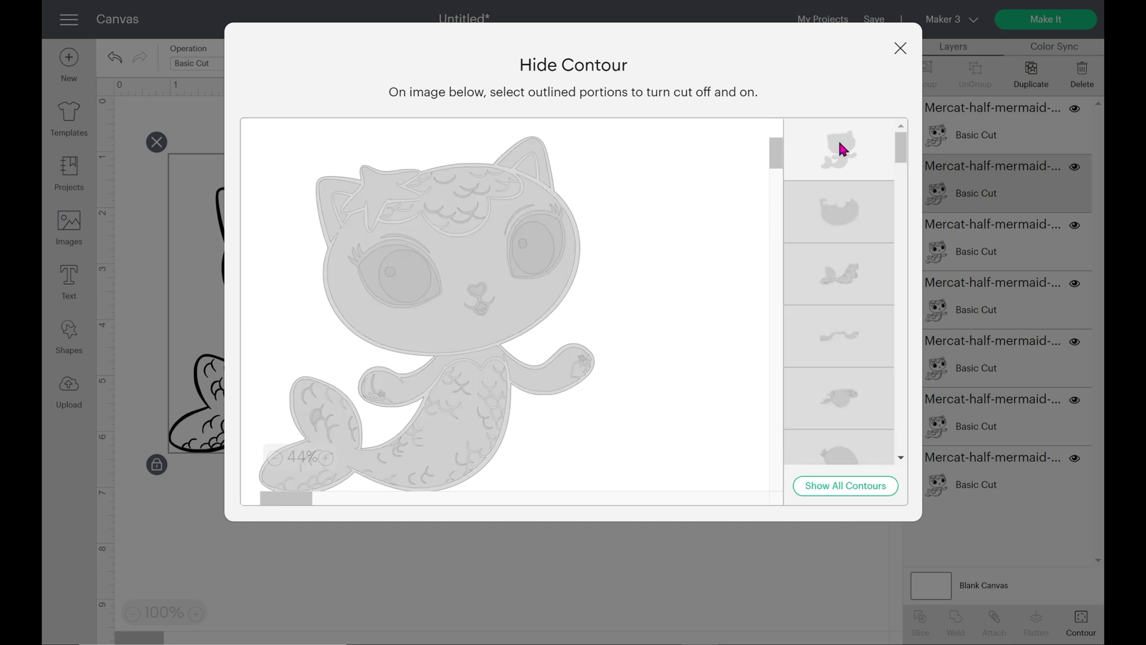
pyautogui.click(901, 48)
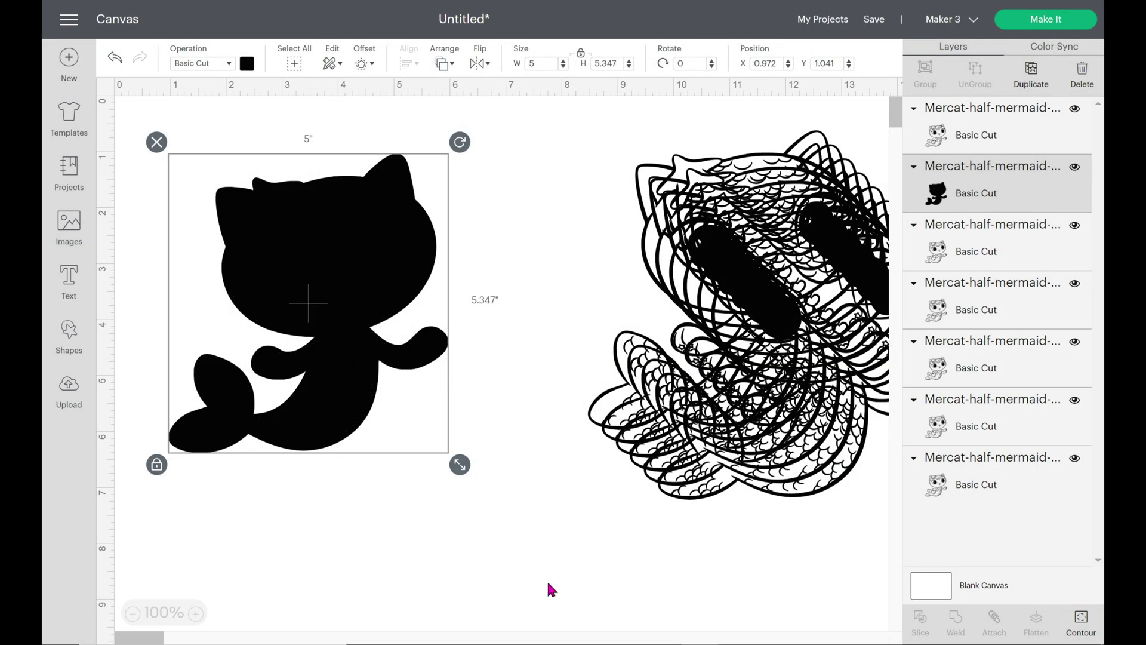
pyautogui.moveTo(335, 425); pyautogui.dragTo(603, 218)
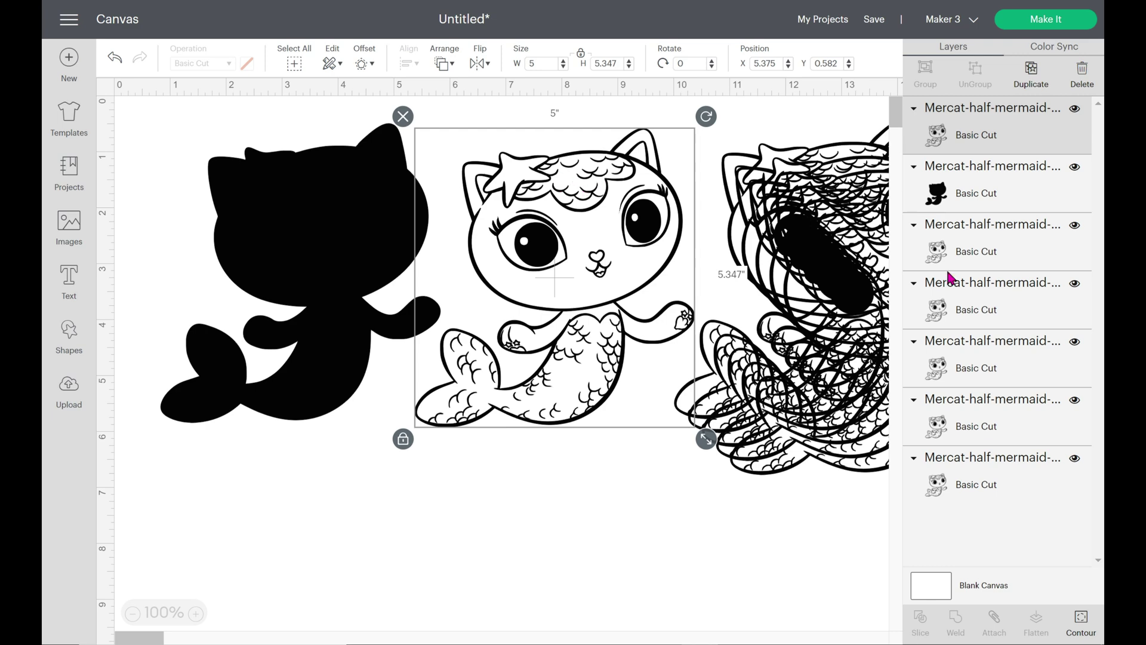
# Hide every contour on the mercat copy except the scaly forehead band and the tail.
pyautogui.click(1081, 621)
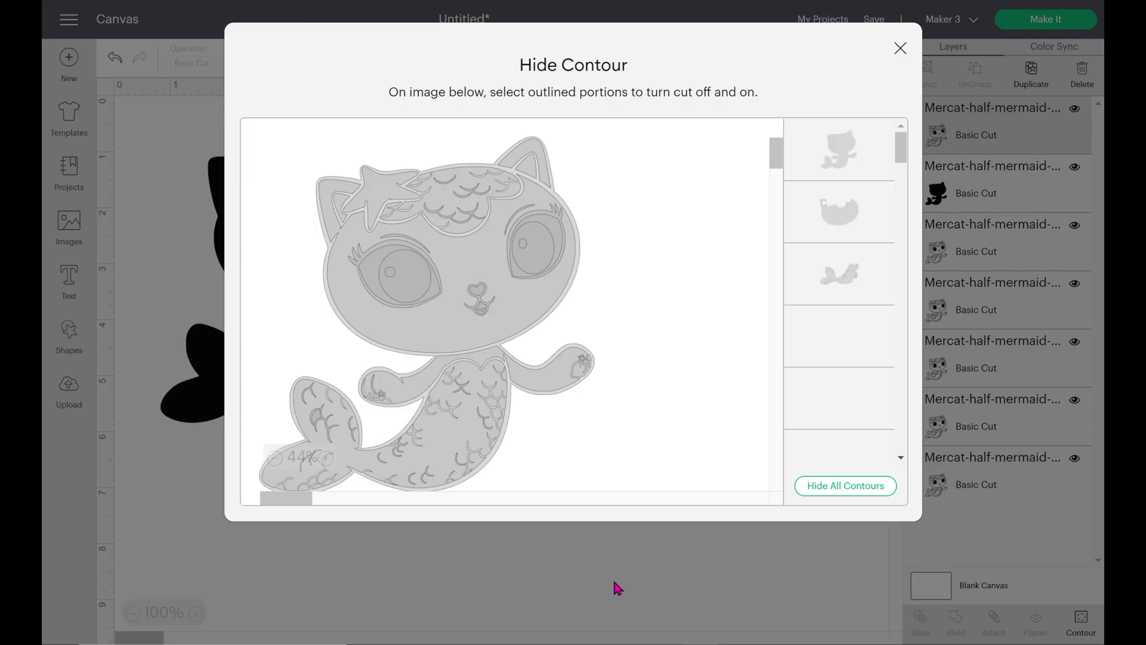
pyautogui.click(861, 497)
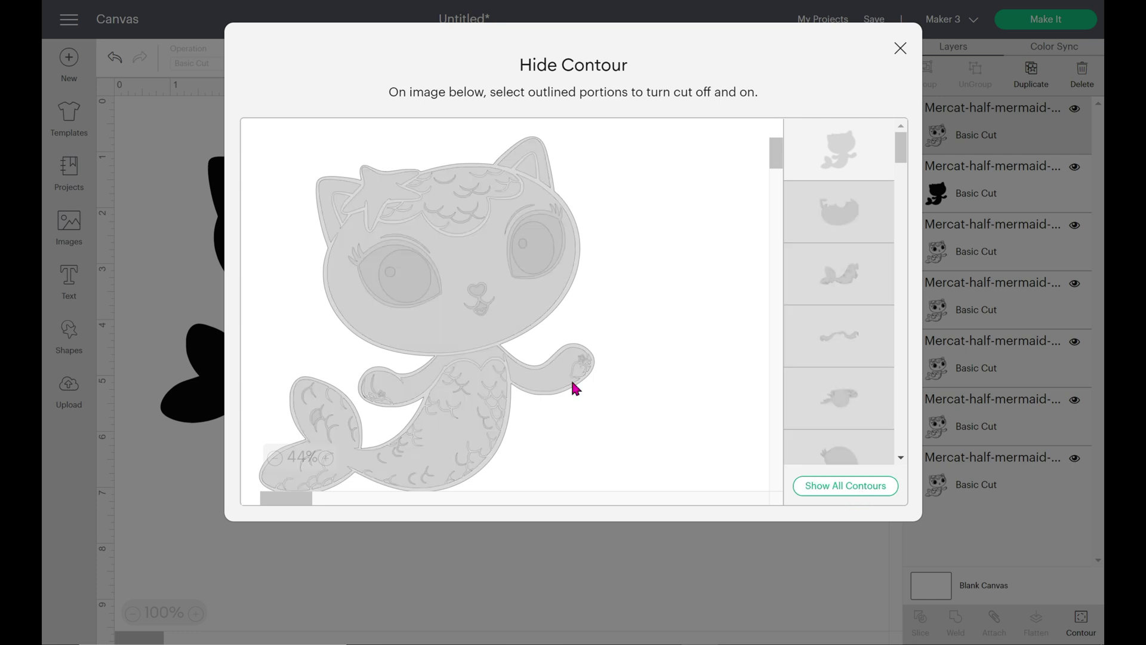
pyautogui.click(445, 199)
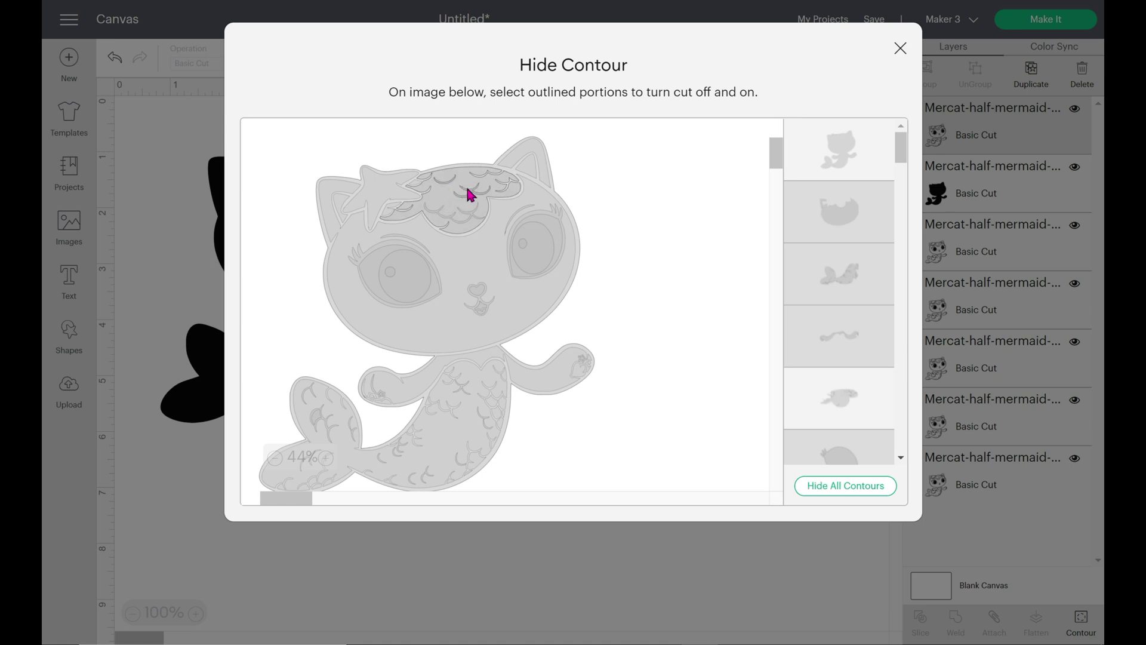
pyautogui.click(488, 180)
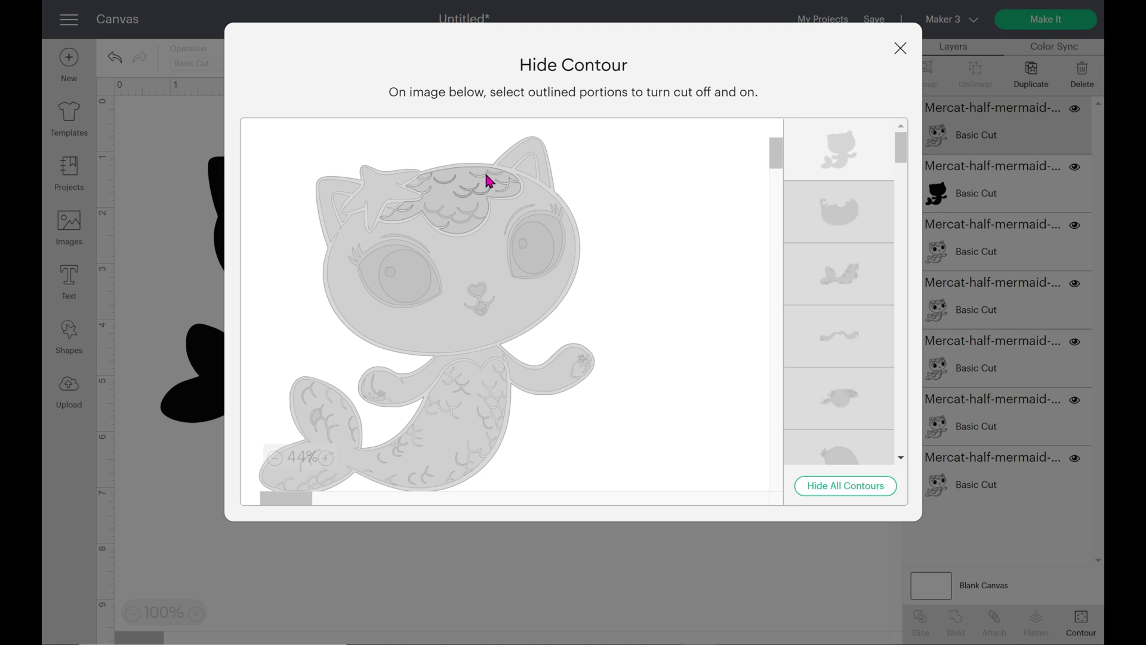
pyautogui.click(461, 184)
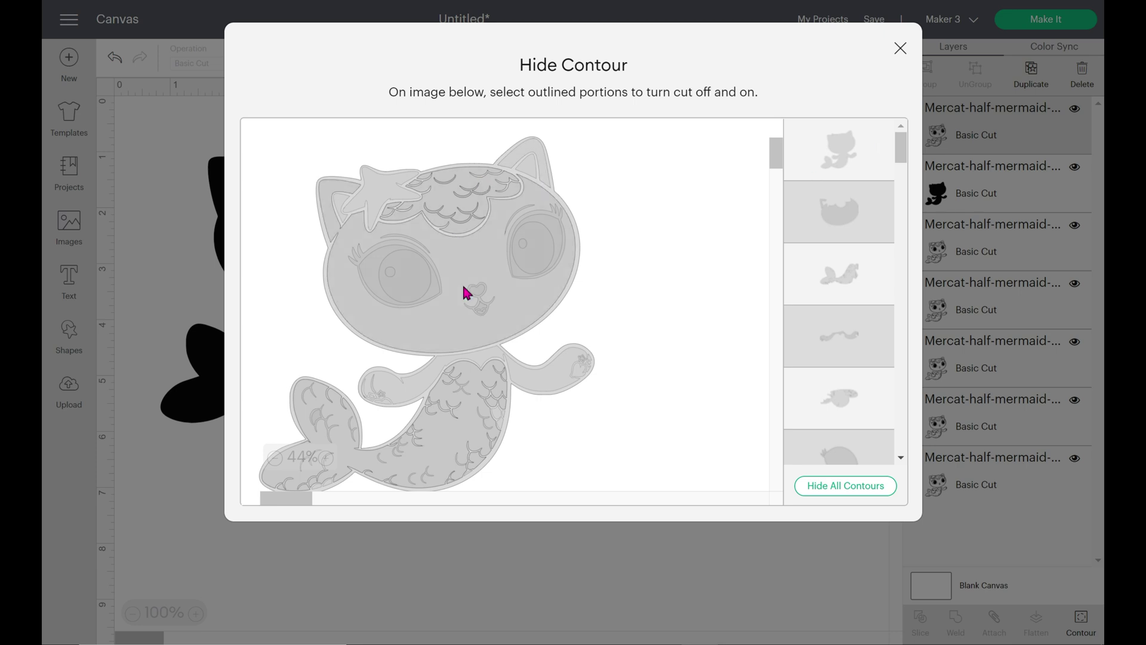
pyautogui.click(821, 140)
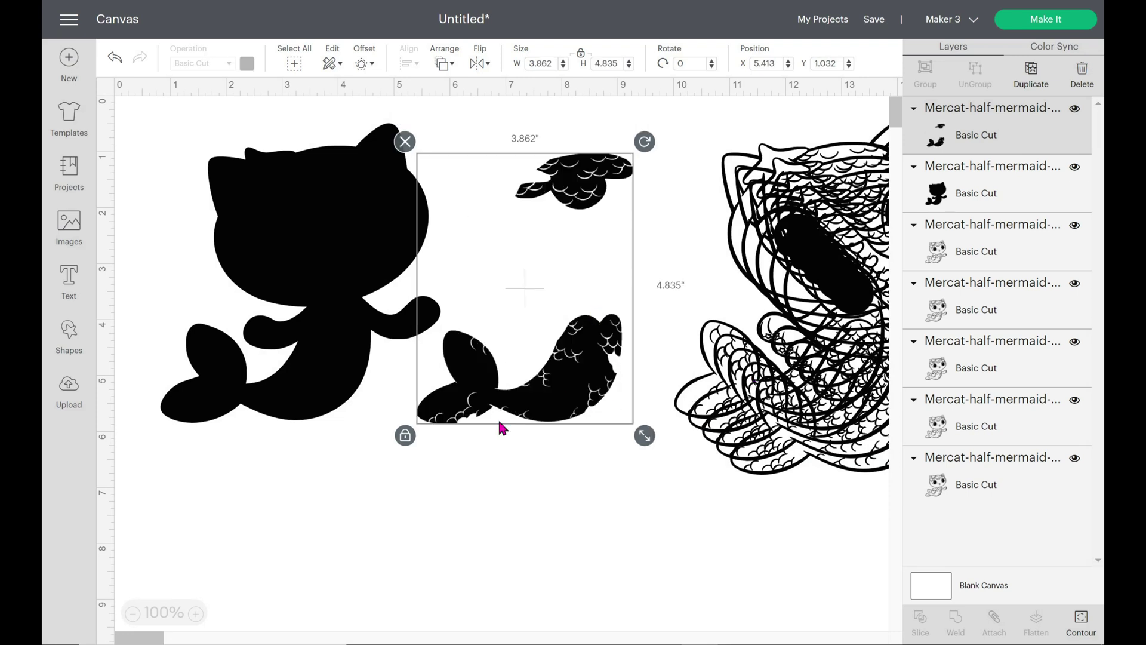
pyautogui.click(1084, 623)
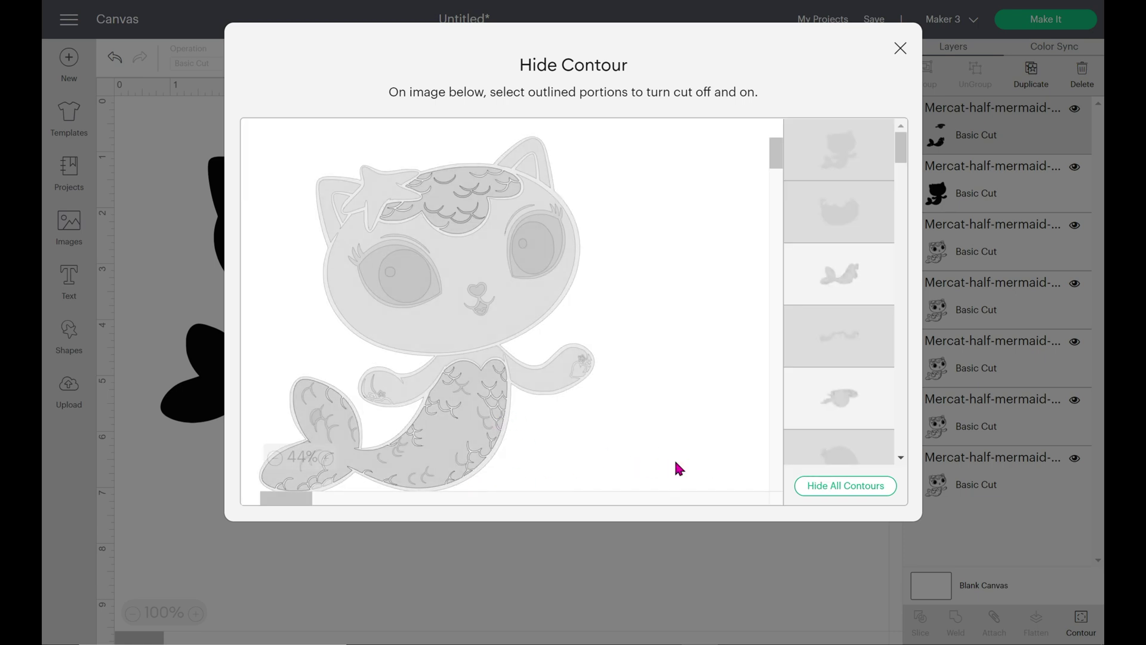
pyautogui.click(900, 48)
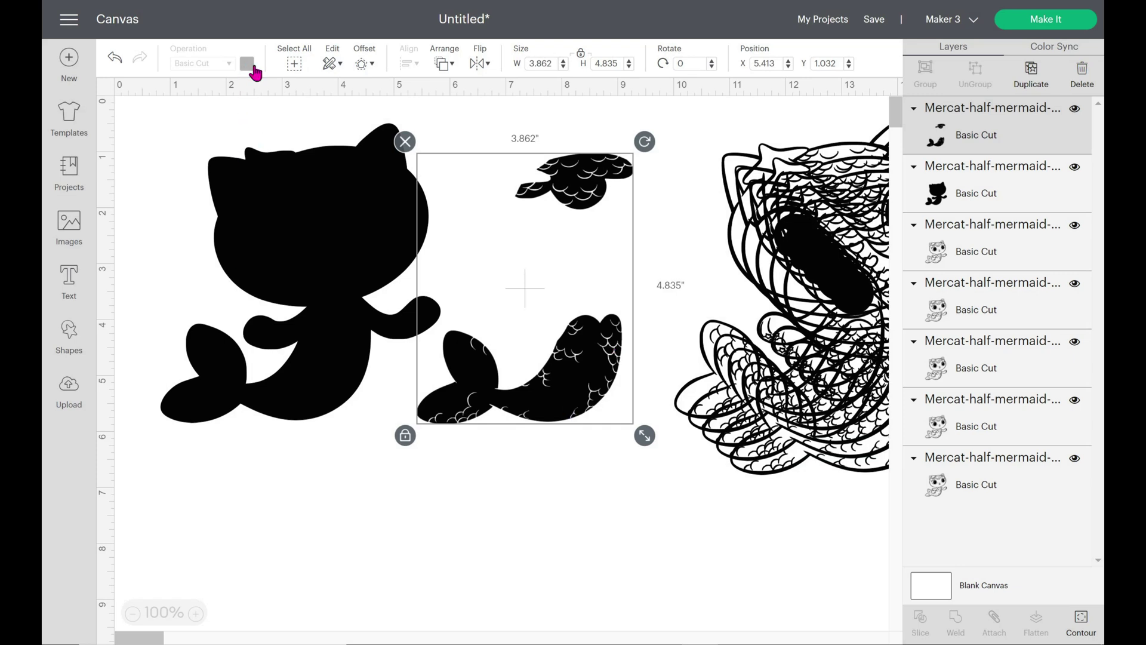
# Color the scaly tail and forehead band pieces light purple.
pyautogui.click(361, 427)
pyautogui.click(539, 401)
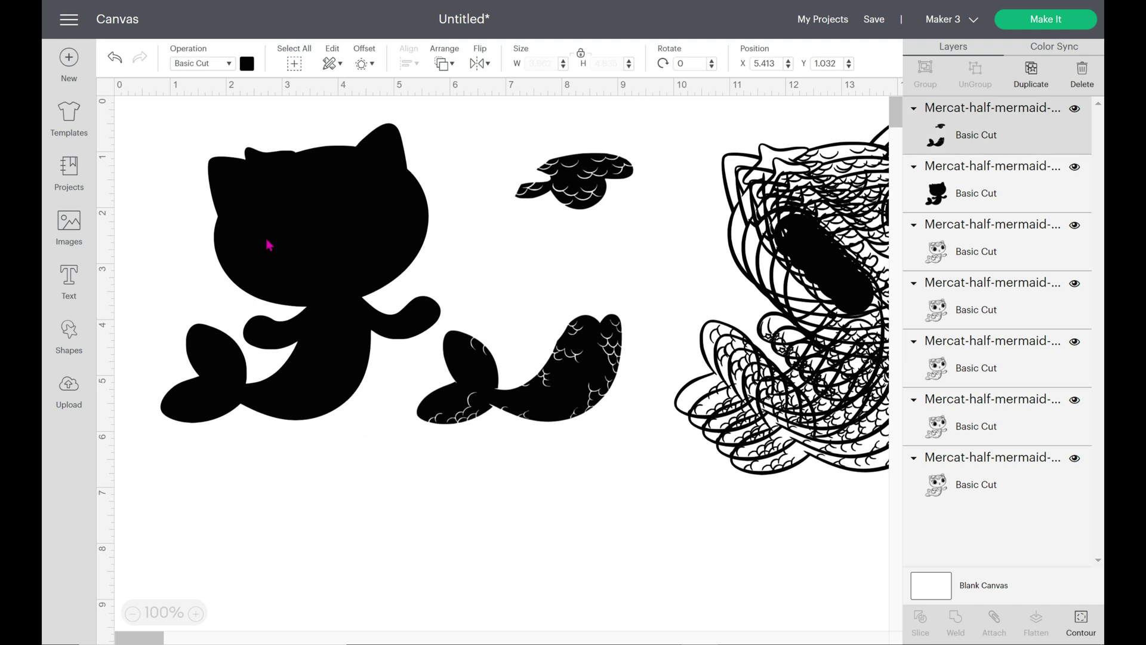
pyautogui.click(248, 63)
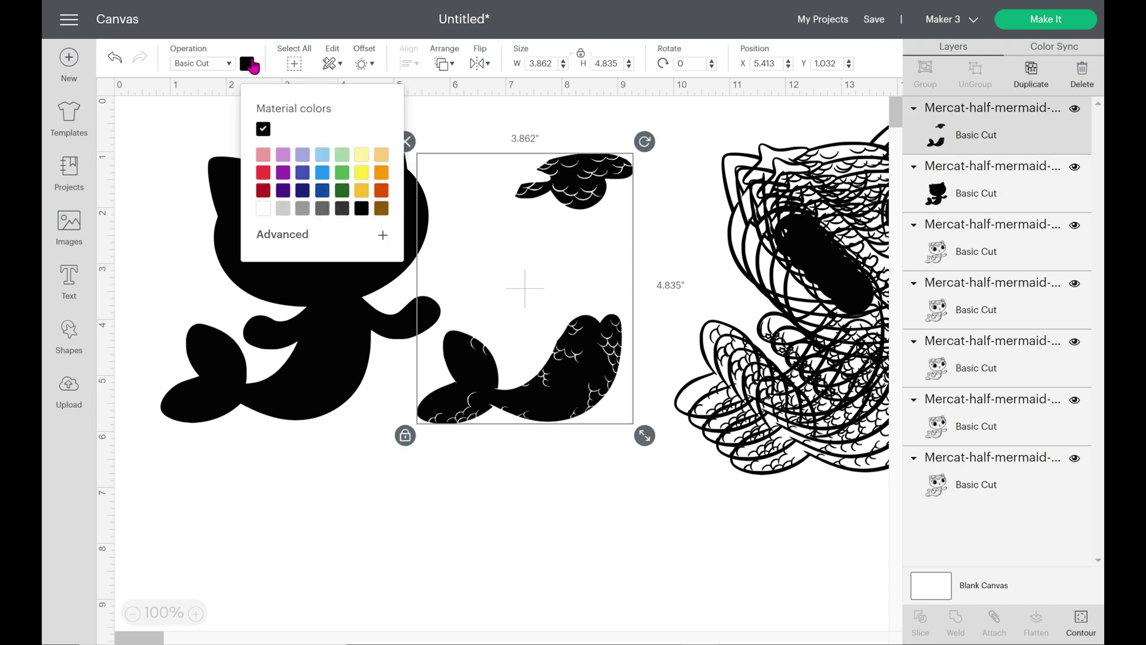
pyautogui.click(284, 156)
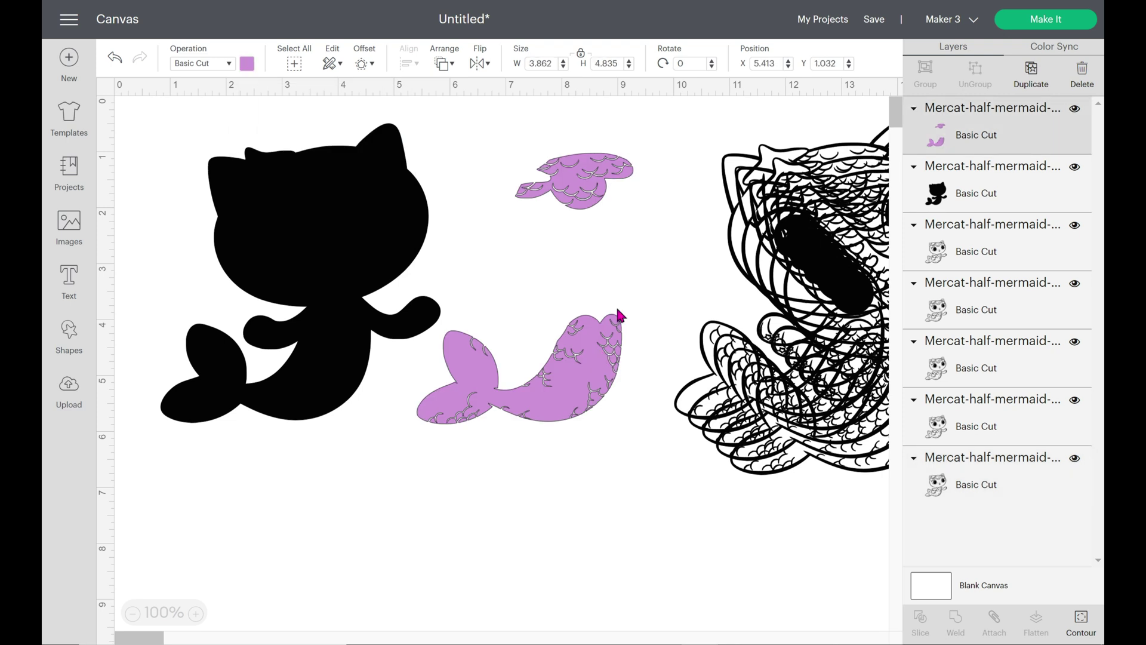
# Layer the purple tail and band onto the black cat silhouette.
pyautogui.moveTo(360, 196); pyautogui.dragTo(316, 193)
pyautogui.click(591, 365)
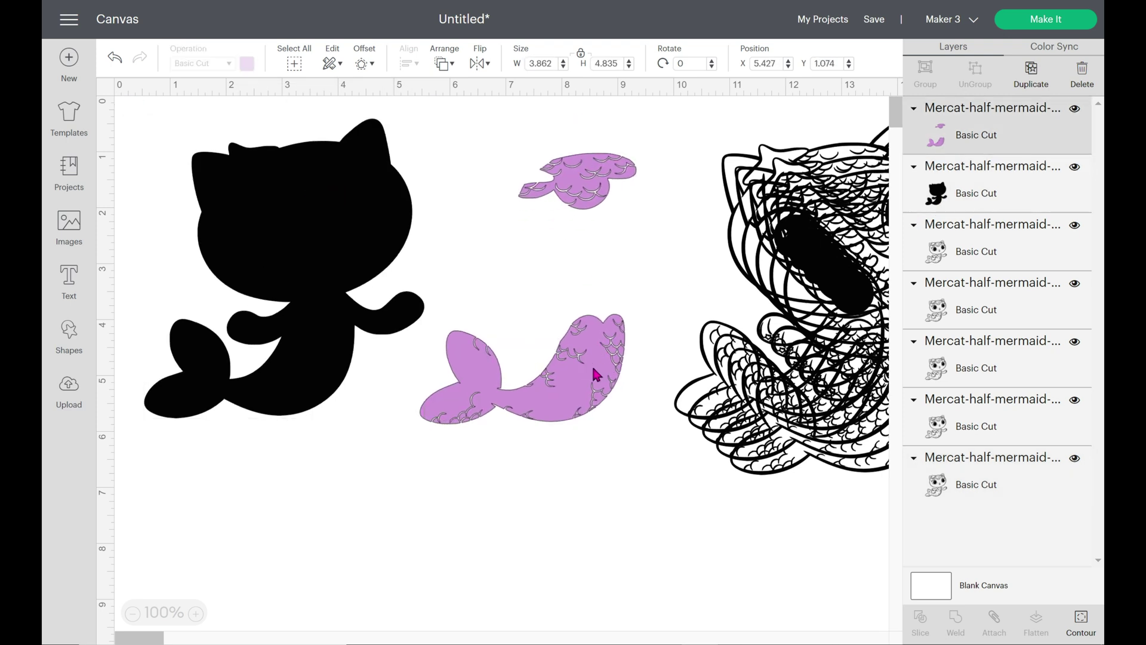
pyautogui.moveTo(591, 365); pyautogui.dragTo(259, 360)
pyautogui.click(476, 386)
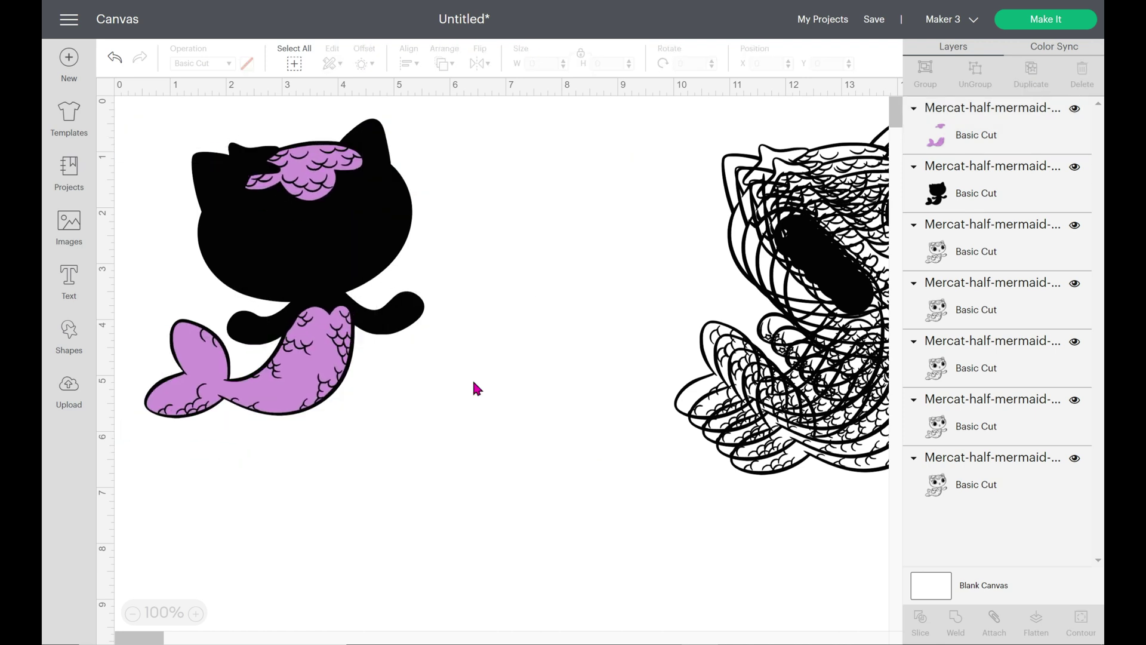
# Trim another outline copy down to just the cat head-and-body contour.
pyautogui.moveTo(813, 414); pyautogui.dragTo(501, 394)
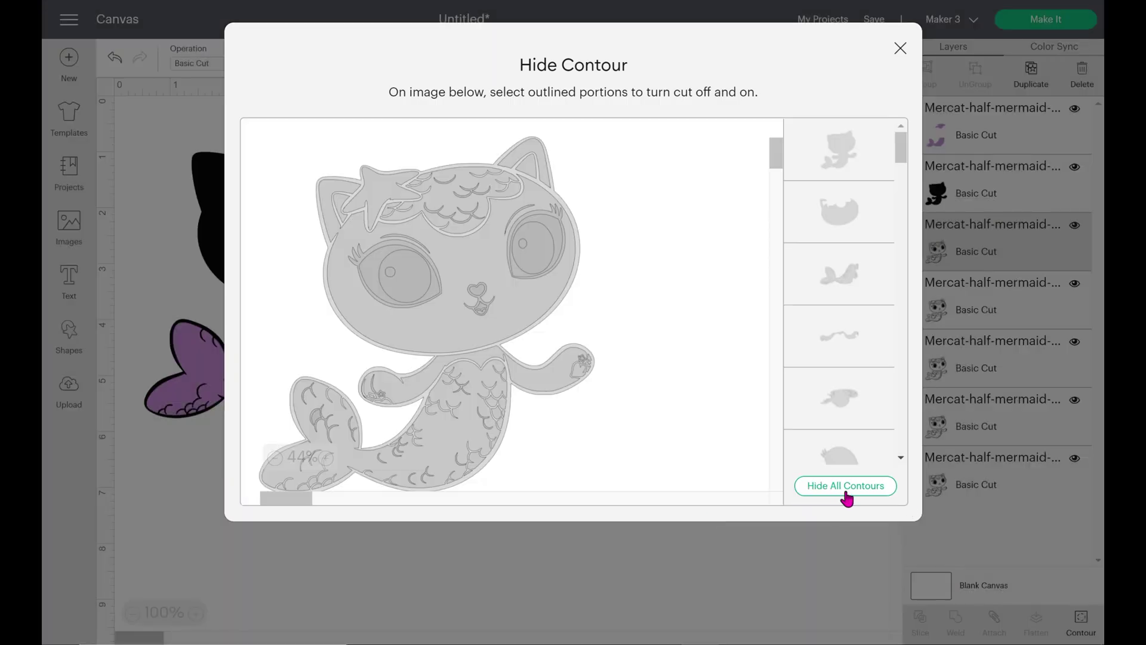
pyautogui.click(847, 486)
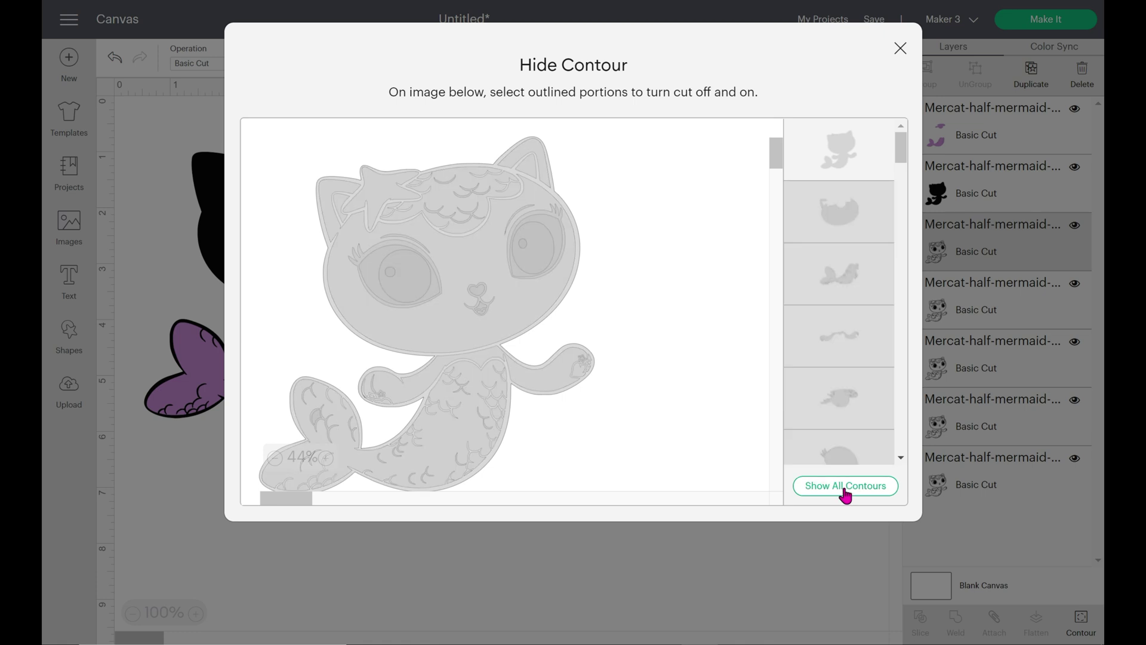
pyautogui.click(451, 349)
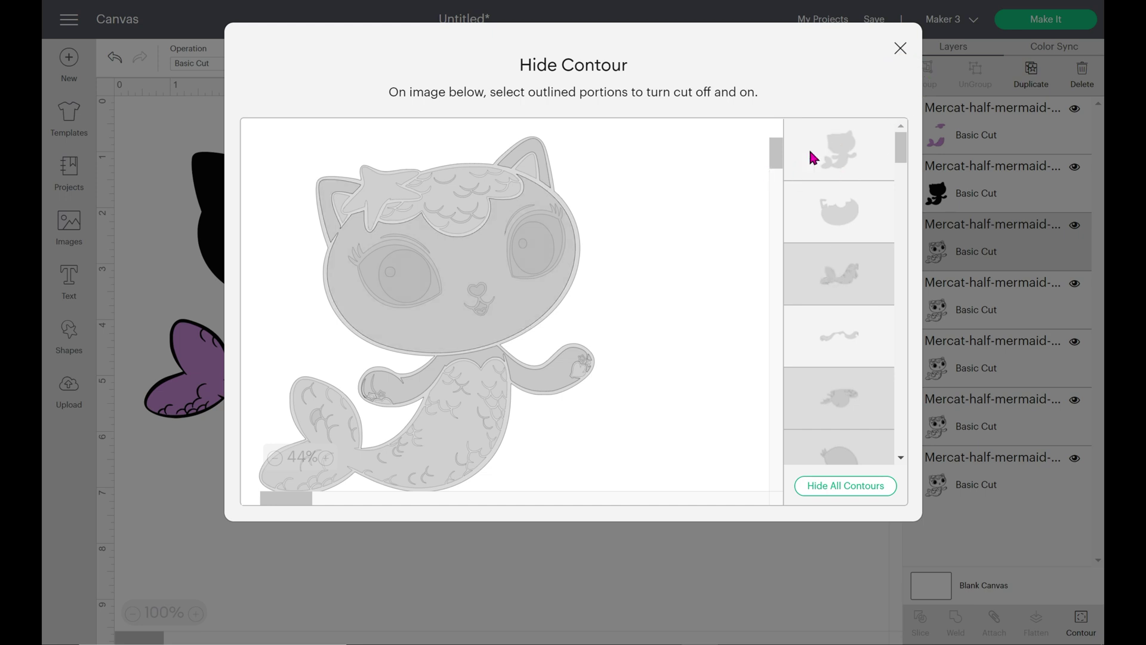
pyautogui.click(823, 144)
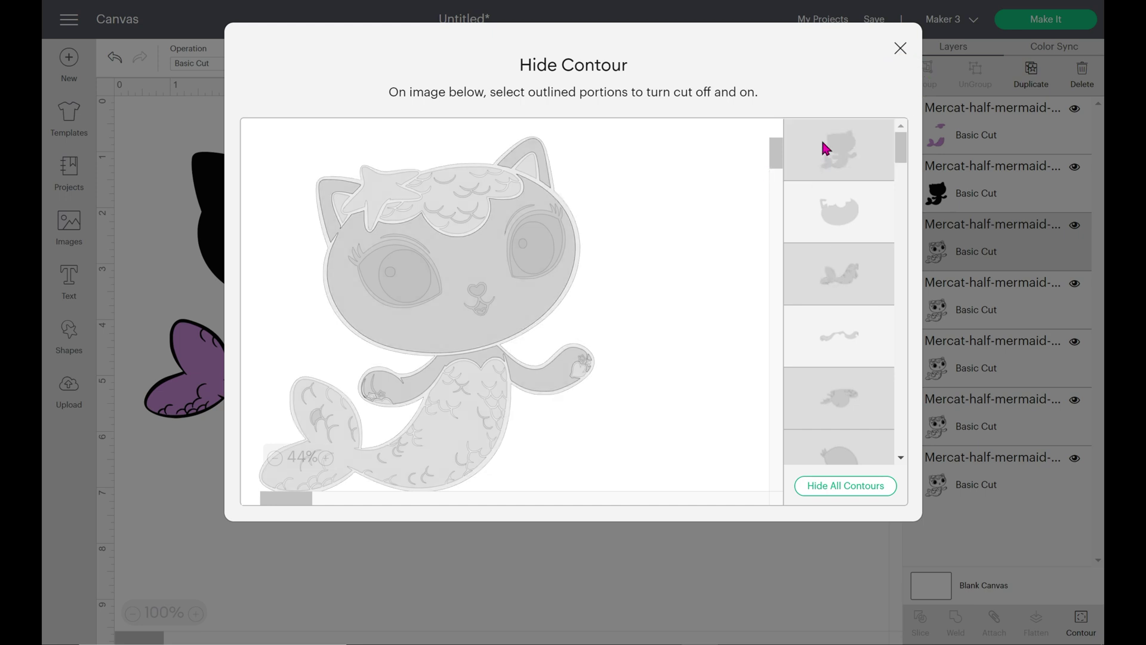
pyautogui.click(899, 49)
# Color the head-and-body piece light blue and bring it in front of the black silhouette.
pyautogui.moveTo(597, 284); pyautogui.dragTo(568, 312)
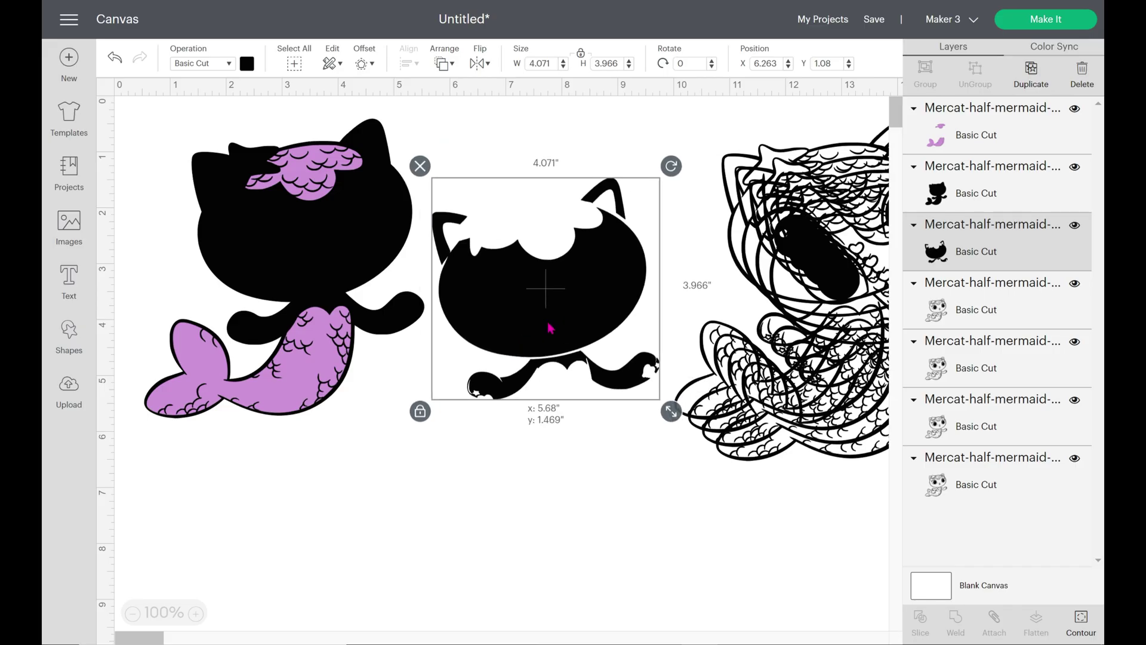
pyautogui.click(246, 63)
pyautogui.click(322, 155)
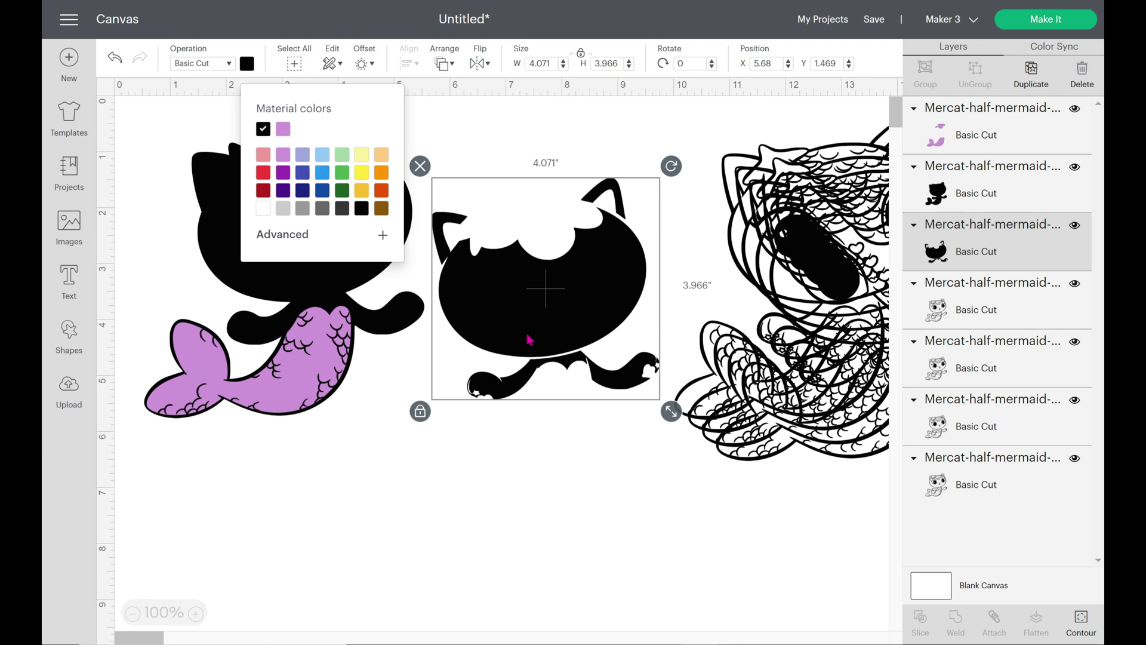
pyautogui.click(556, 409)
pyautogui.moveTo(555, 333); pyautogui.dragTo(321, 268)
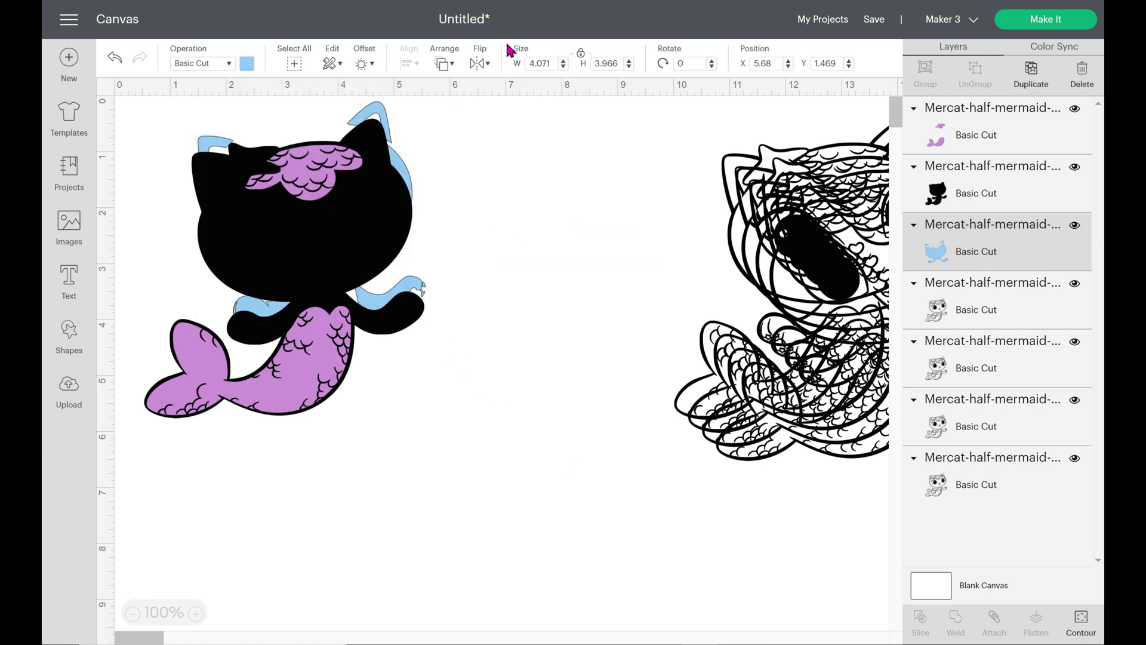
pyautogui.click(444, 63)
pyautogui.click(459, 149)
pyautogui.click(594, 258)
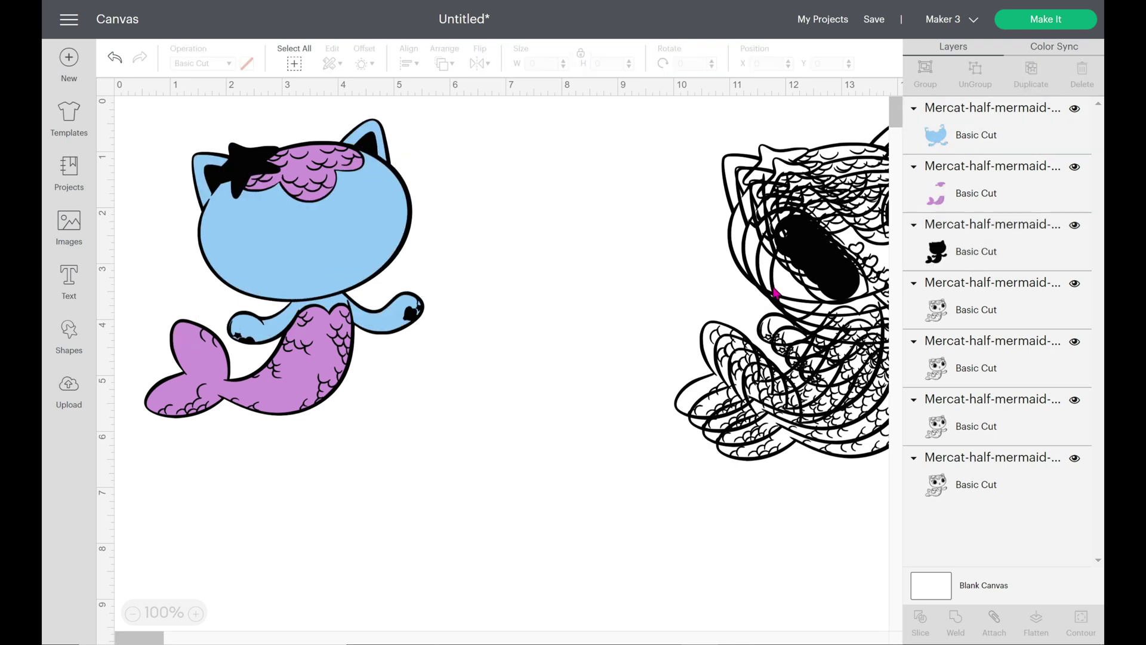
pyautogui.moveTo(814, 281)
pyautogui.mouseDown()
pyautogui.moveTo(581, 301)
pyautogui.moveTo(520, 209)
pyautogui.mouseUp()
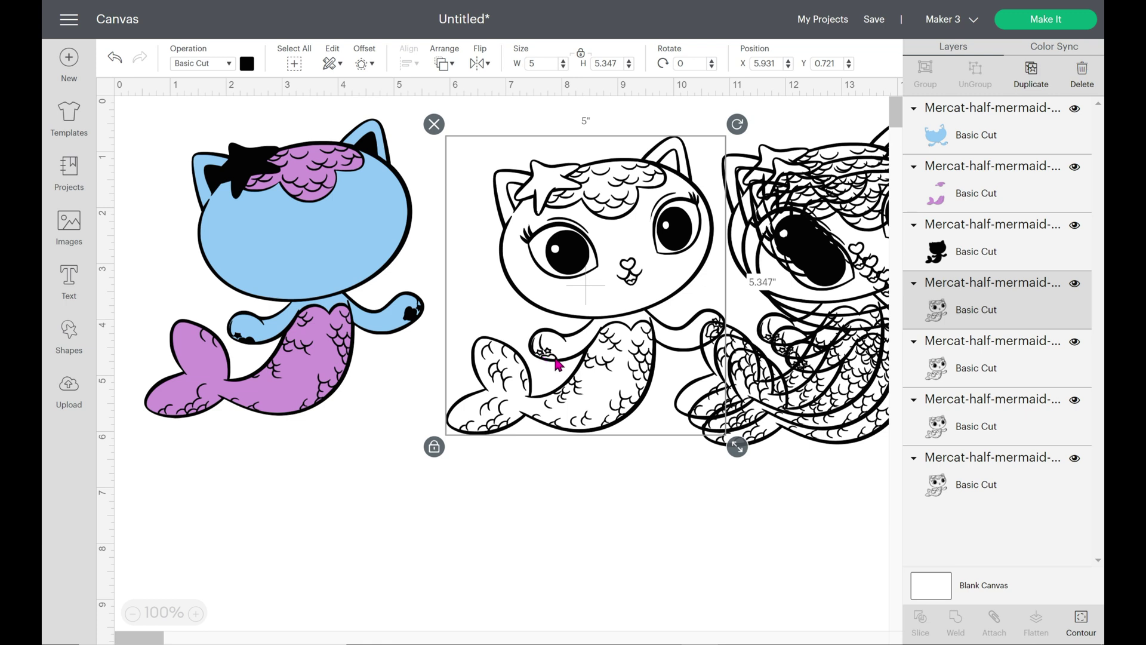
# Keep only the inner ear, heart nose, mouth and paw-pad contours on the outline copy.
pyautogui.moveTo(626, 358); pyautogui.dragTo(613, 358)
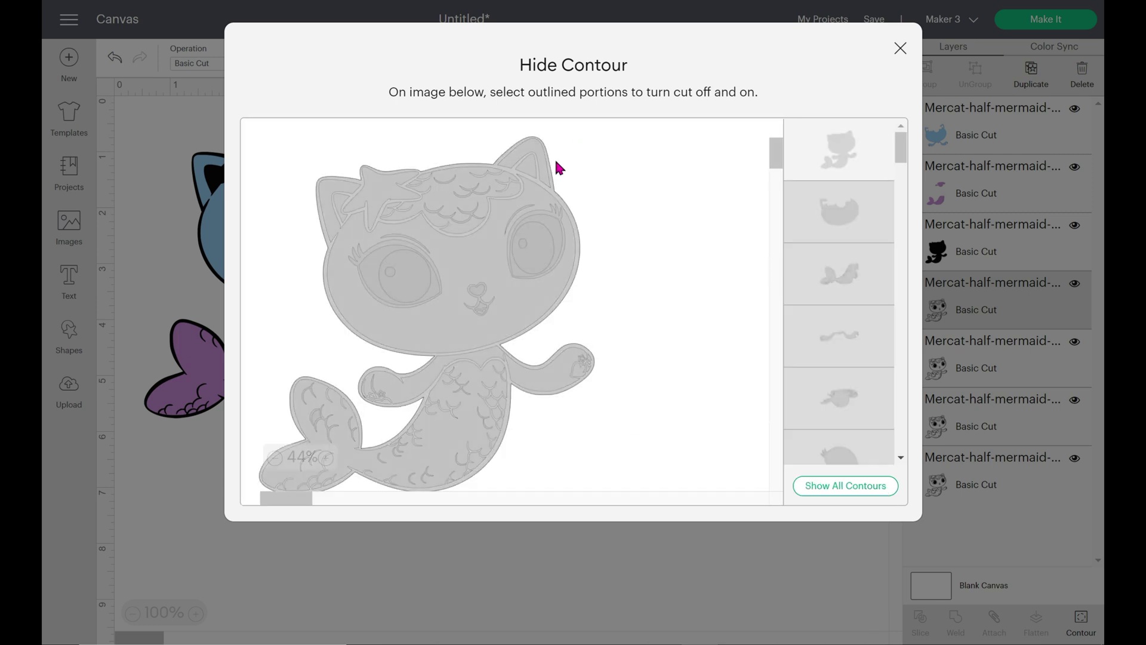
pyautogui.click(532, 174)
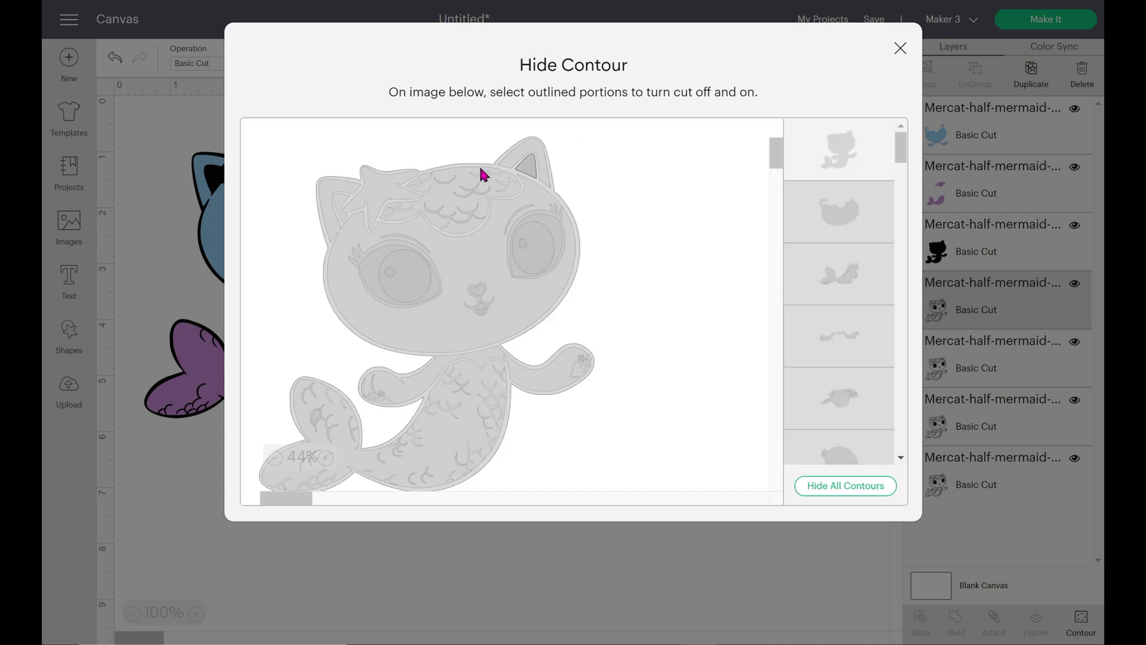
pyautogui.click(343, 206)
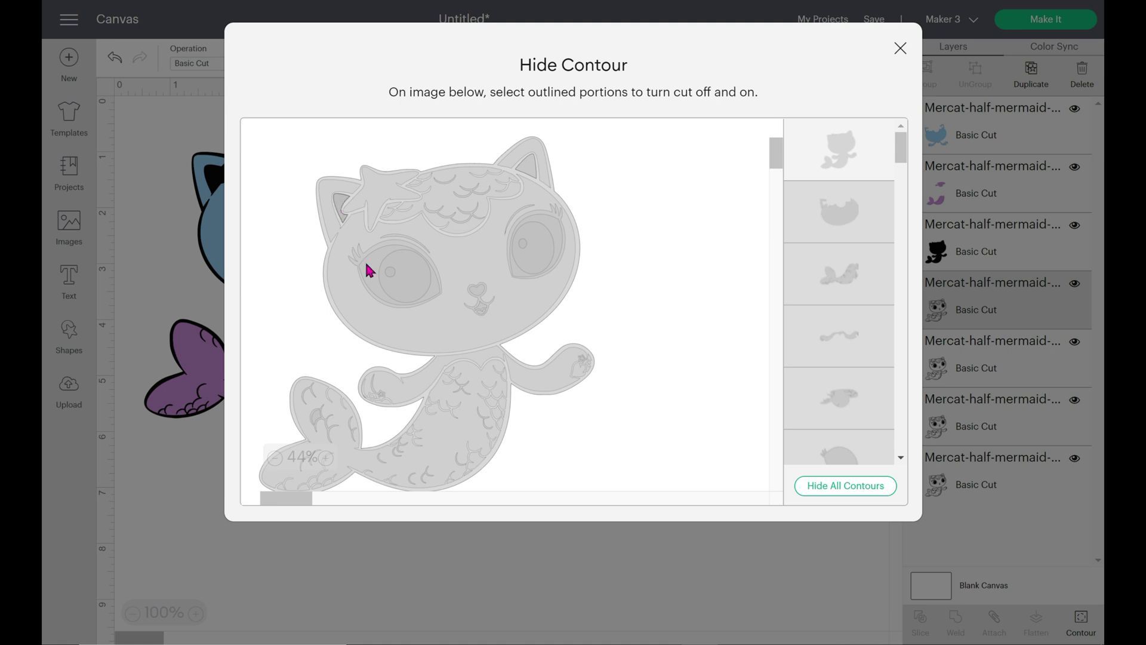
pyautogui.click(484, 298)
pyautogui.click(481, 315)
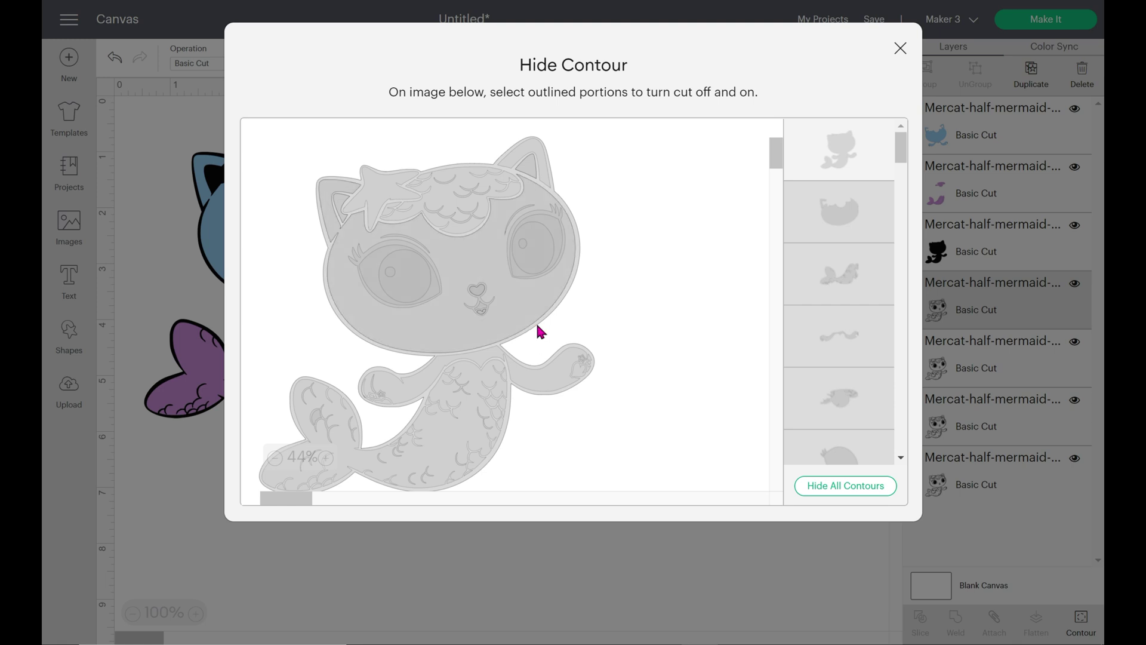
pyautogui.click(581, 375)
pyautogui.click(384, 401)
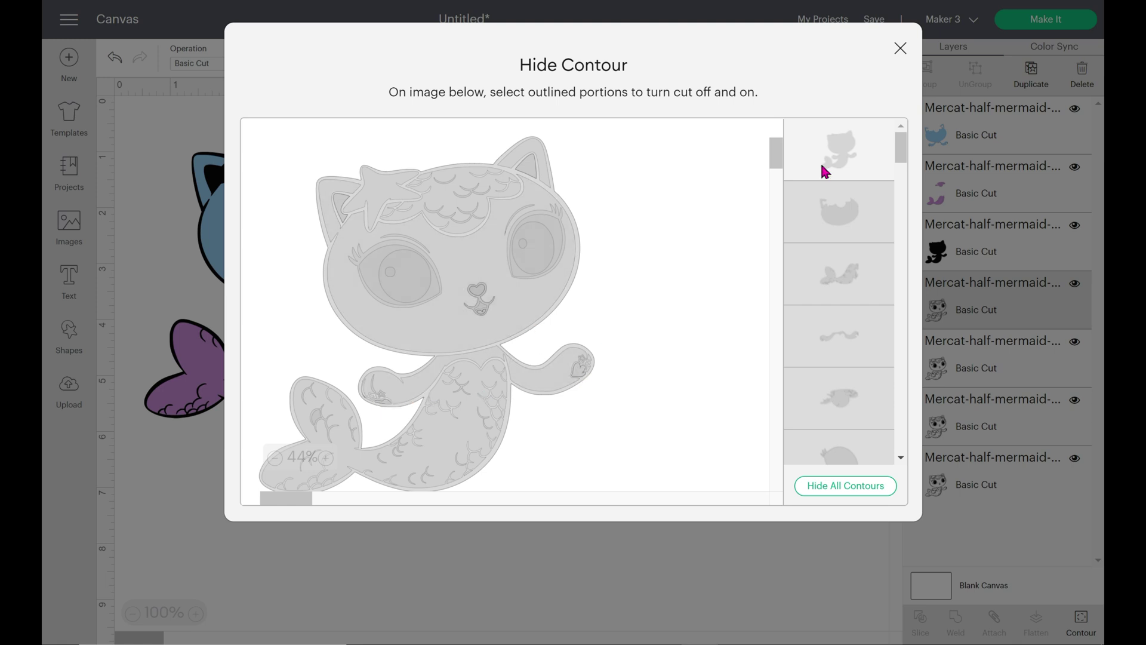
pyautogui.click(900, 48)
# Place the pink heart pieces on the mercat and bring them to the front.
pyautogui.moveTo(501, 291); pyautogui.dragTo(300, 259)
pyautogui.click(444, 63)
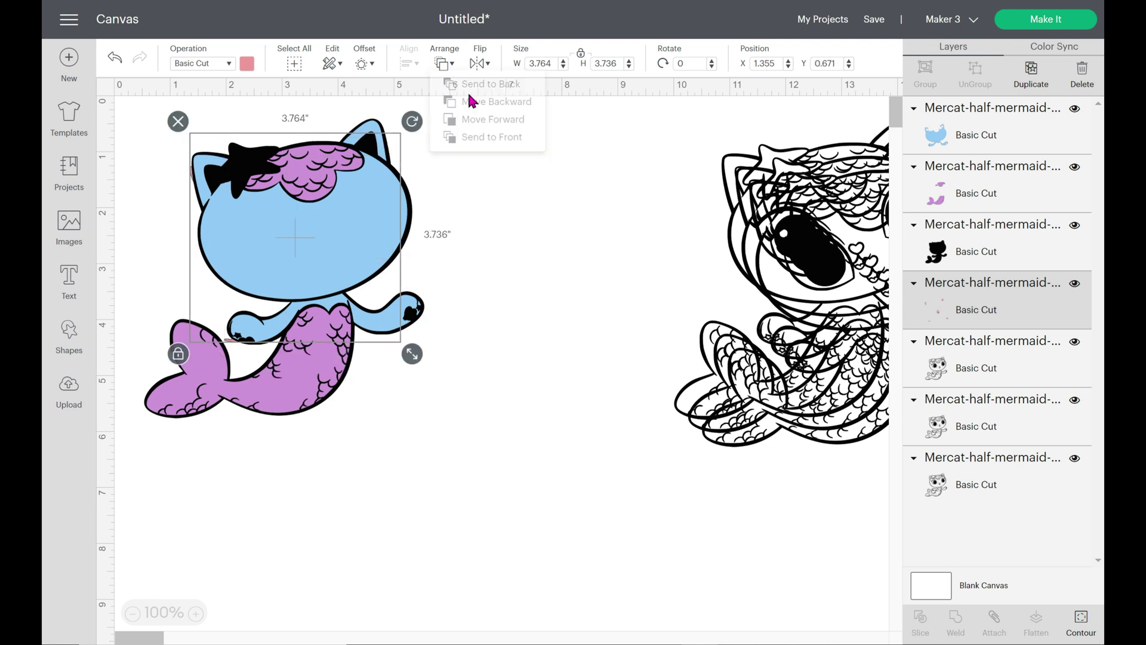
pyautogui.click(496, 146)
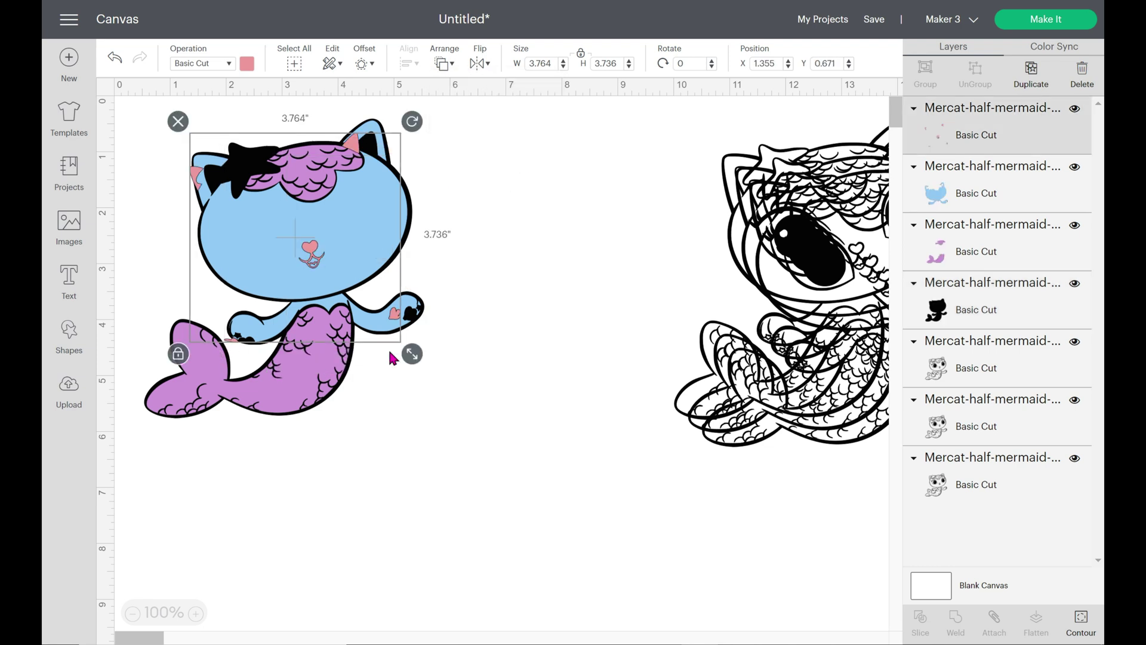
pyautogui.moveTo(403, 316); pyautogui.dragTo(412, 315)
pyautogui.click(398, 404)
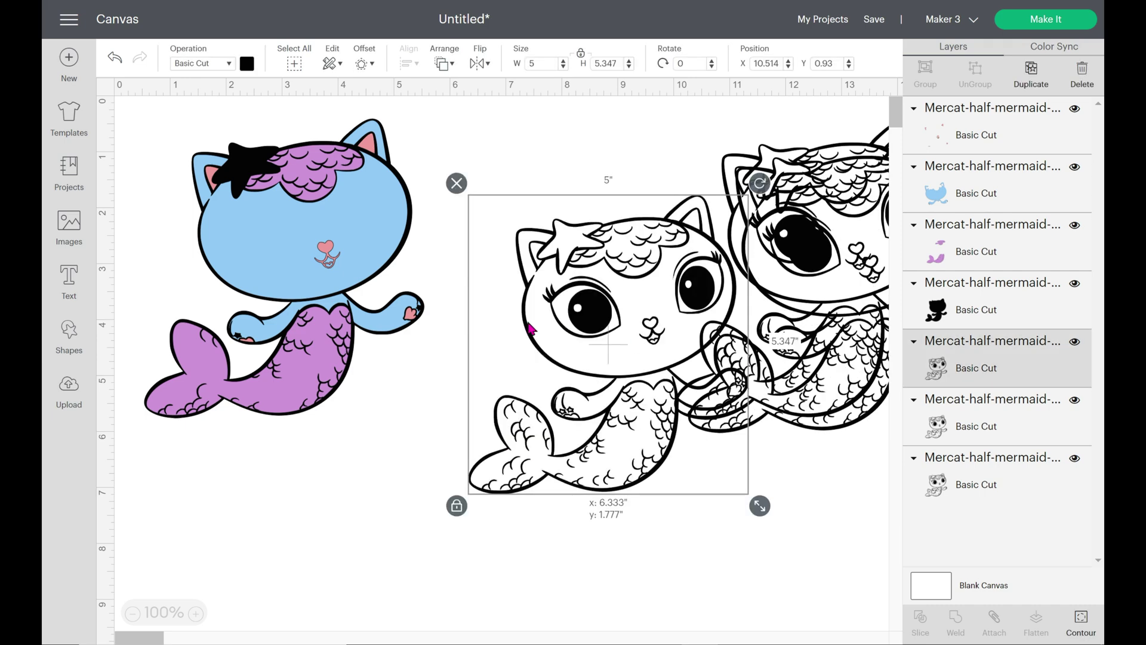
# Hide every contour on the outline copy except the black eyes with lashes.
pyautogui.click(1081, 621)
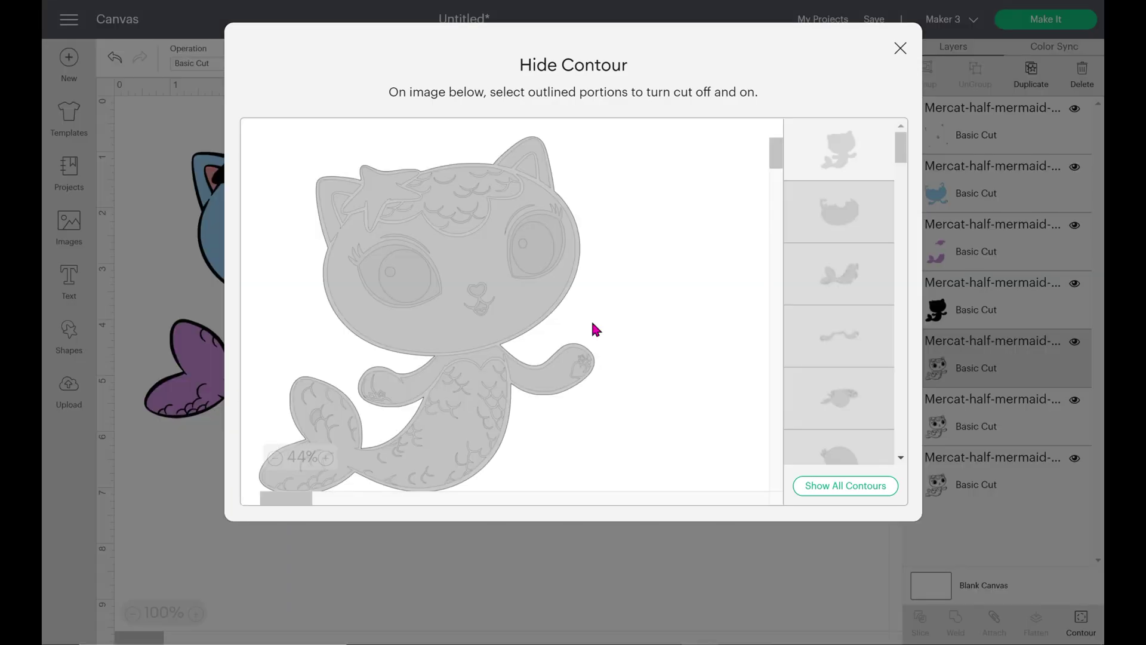
pyautogui.click(363, 258)
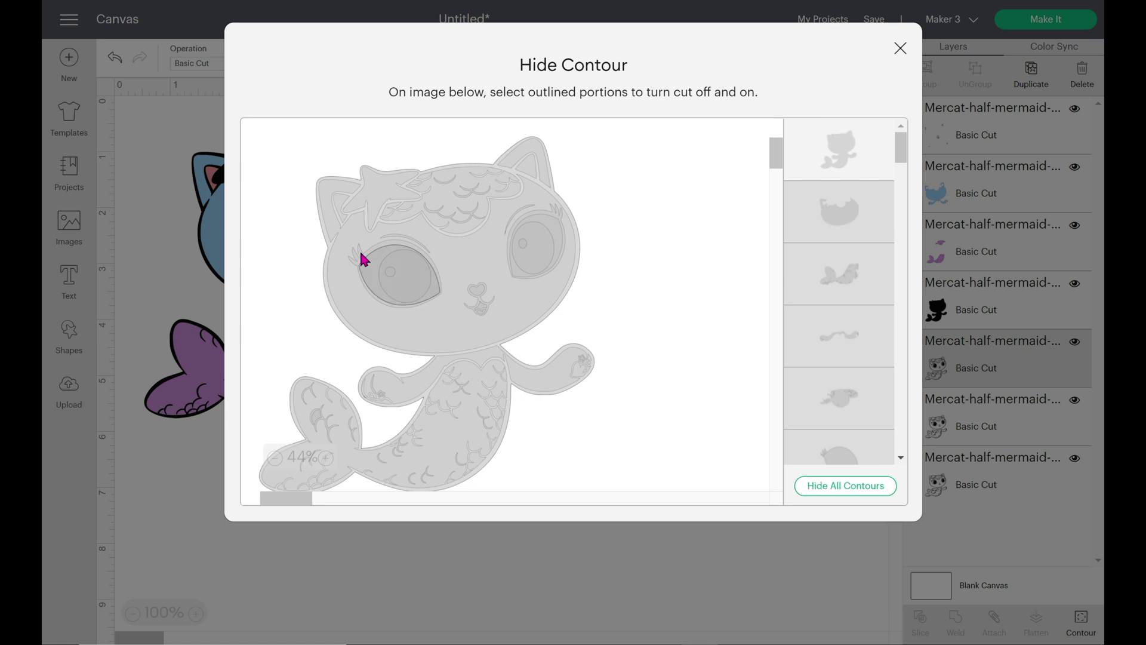
pyautogui.click(362, 260)
pyautogui.click(350, 260)
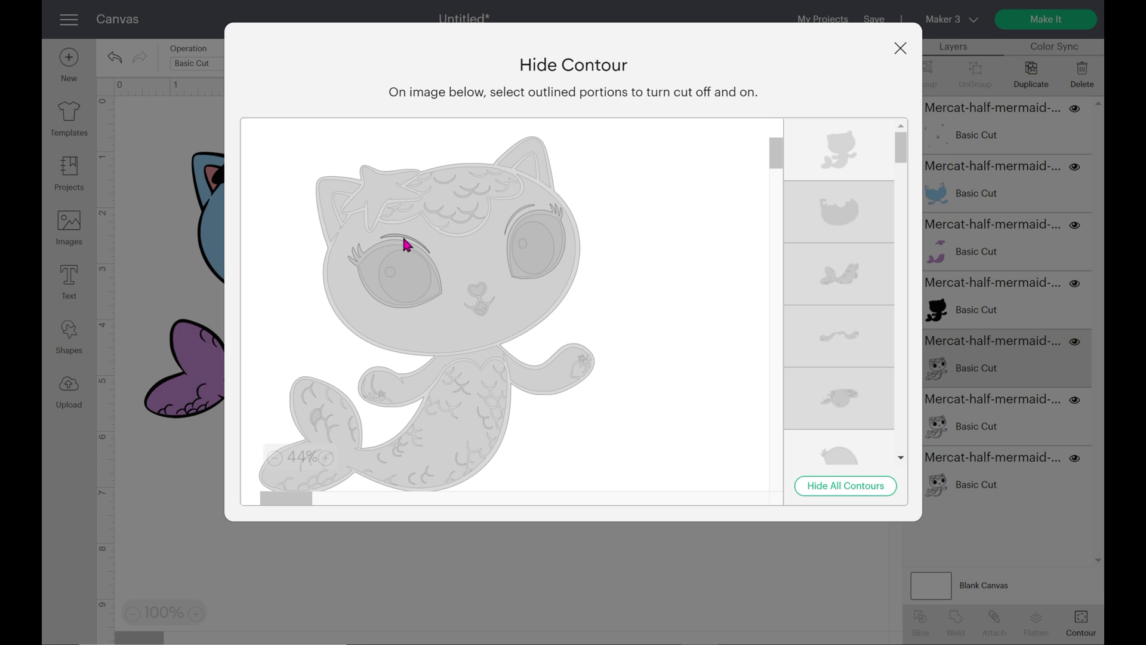
pyautogui.click(858, 145)
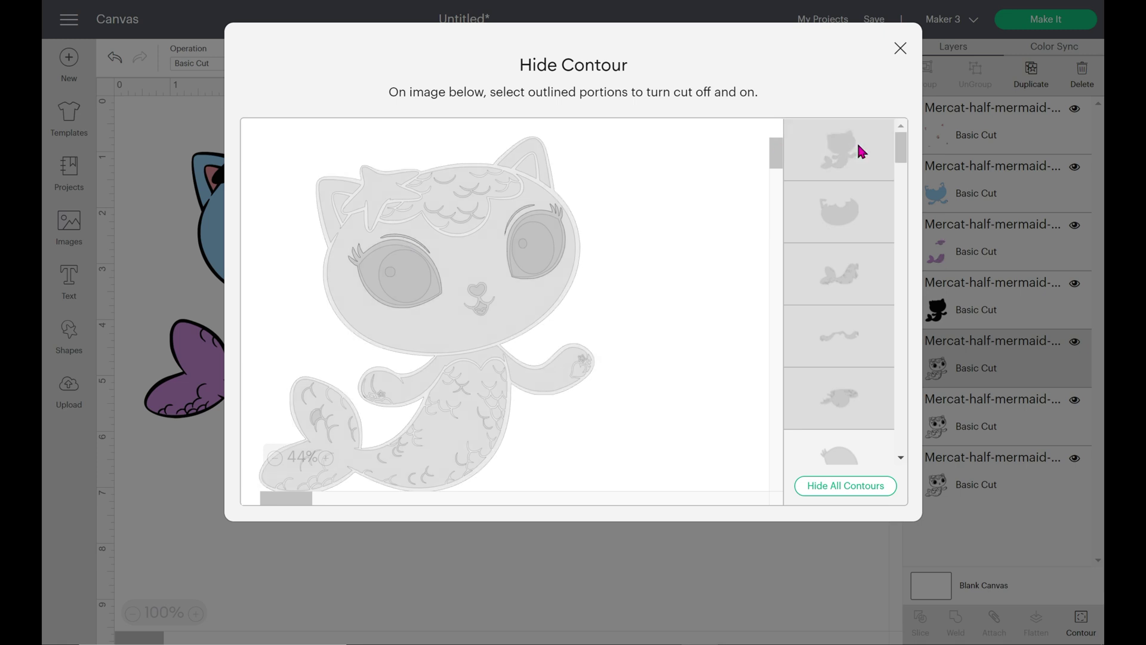
pyautogui.click(900, 51)
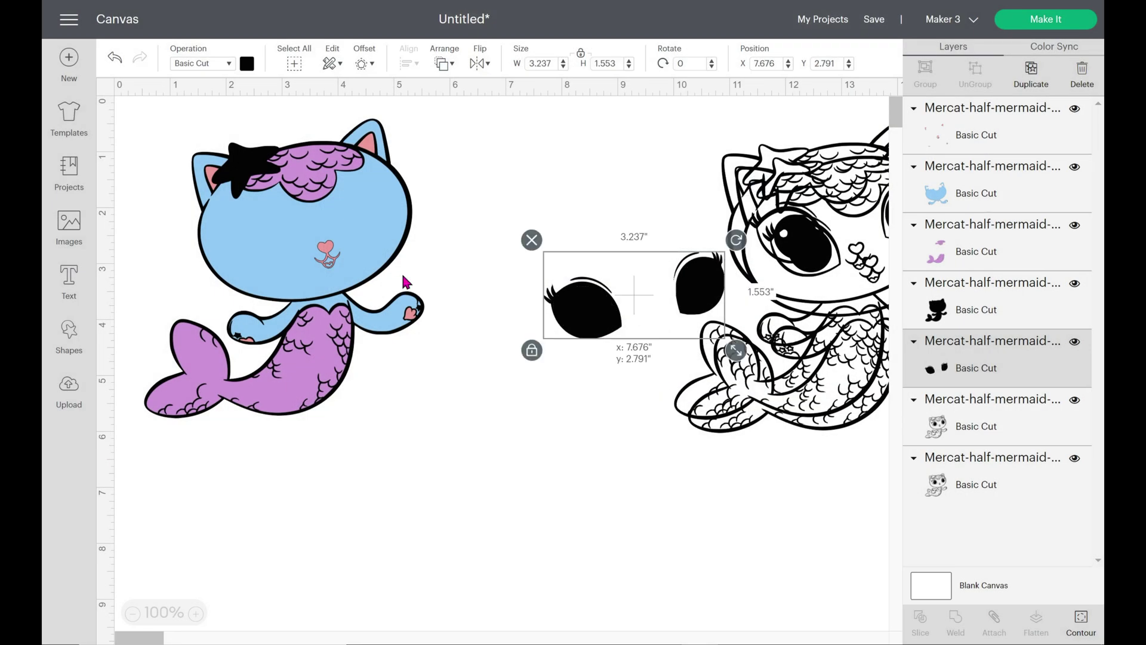
# Move the black eyes onto the blue mercat's face.
pyautogui.moveTo(598, 332); pyautogui.dragTo(244, 235)
pyautogui.click(478, 153)
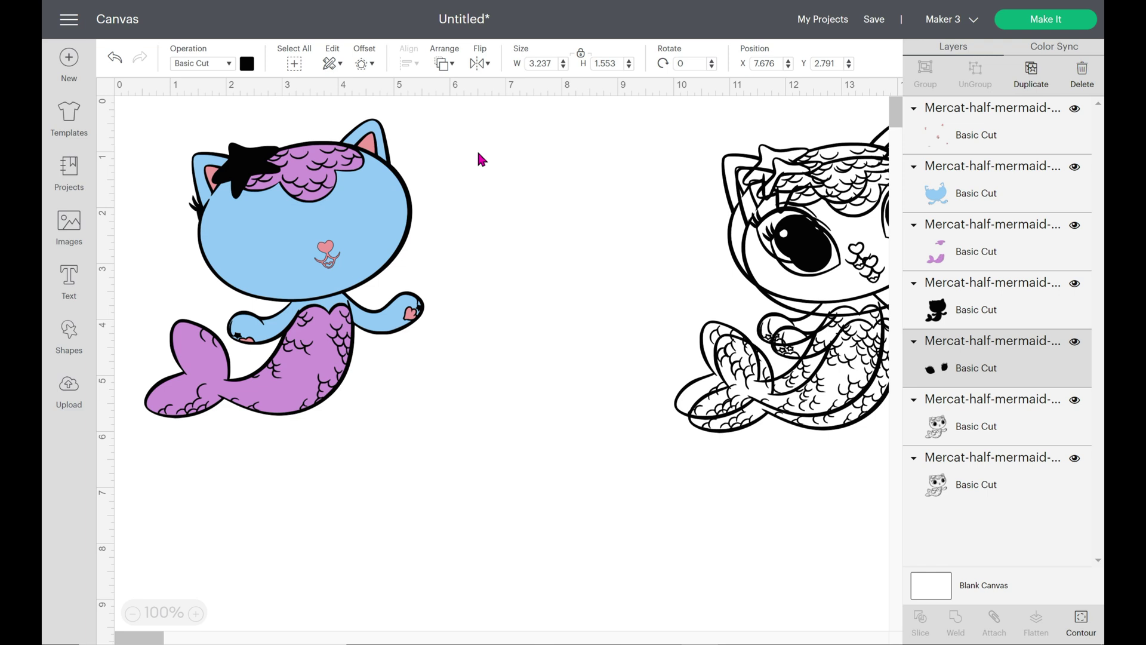
pyautogui.hotkey('ctrl', 'z')
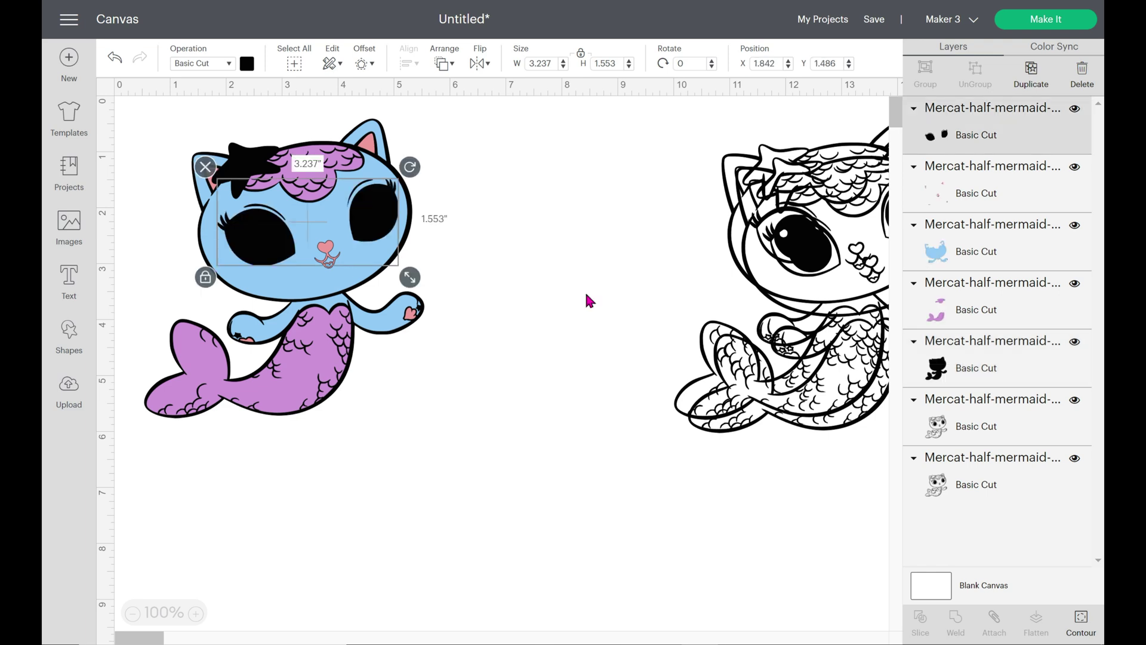
# Trim an outline mercat copy down to just its two eye shapes.
pyautogui.moveTo(835, 266); pyautogui.dragTo(645, 337)
pyautogui.click(1080, 620)
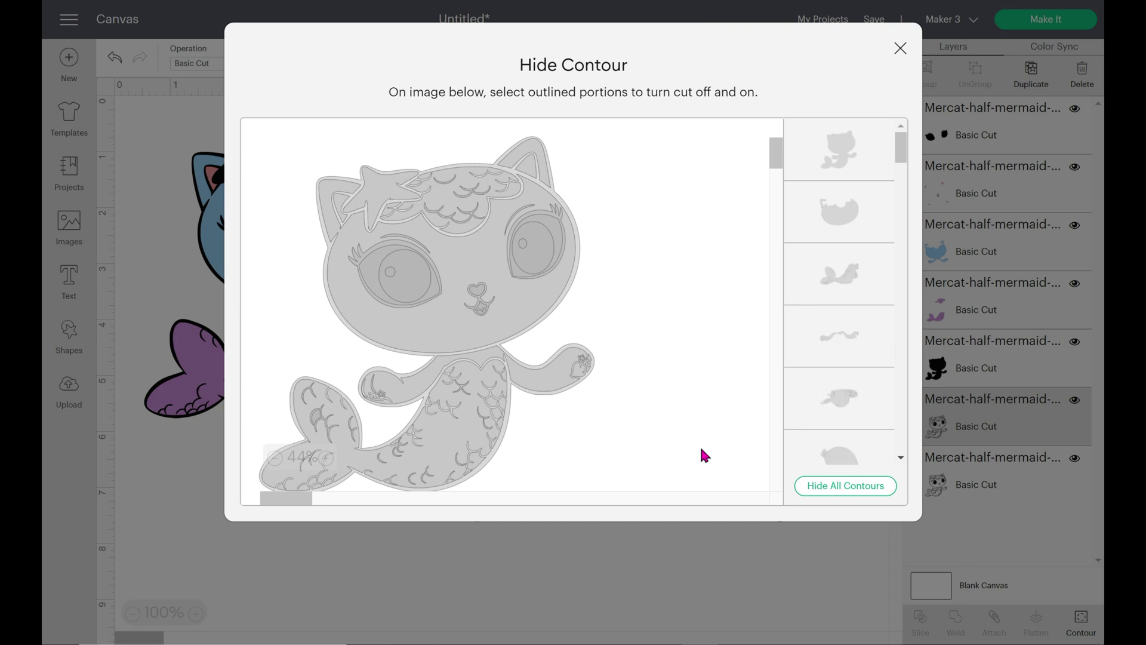
pyautogui.click(835, 487)
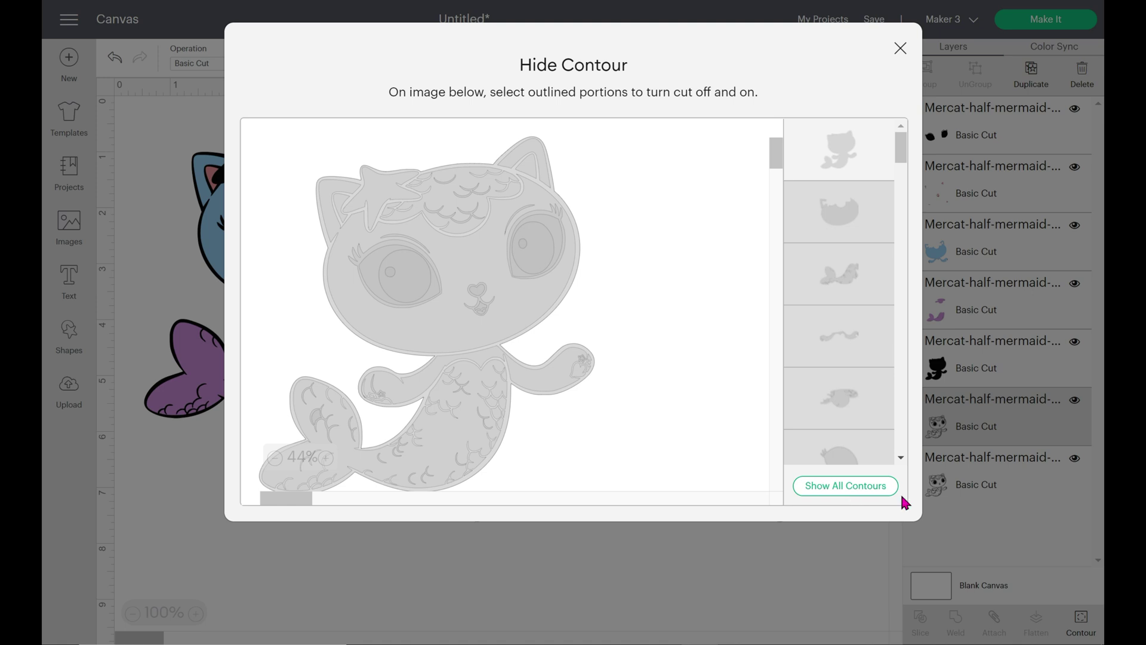
pyautogui.click(370, 278)
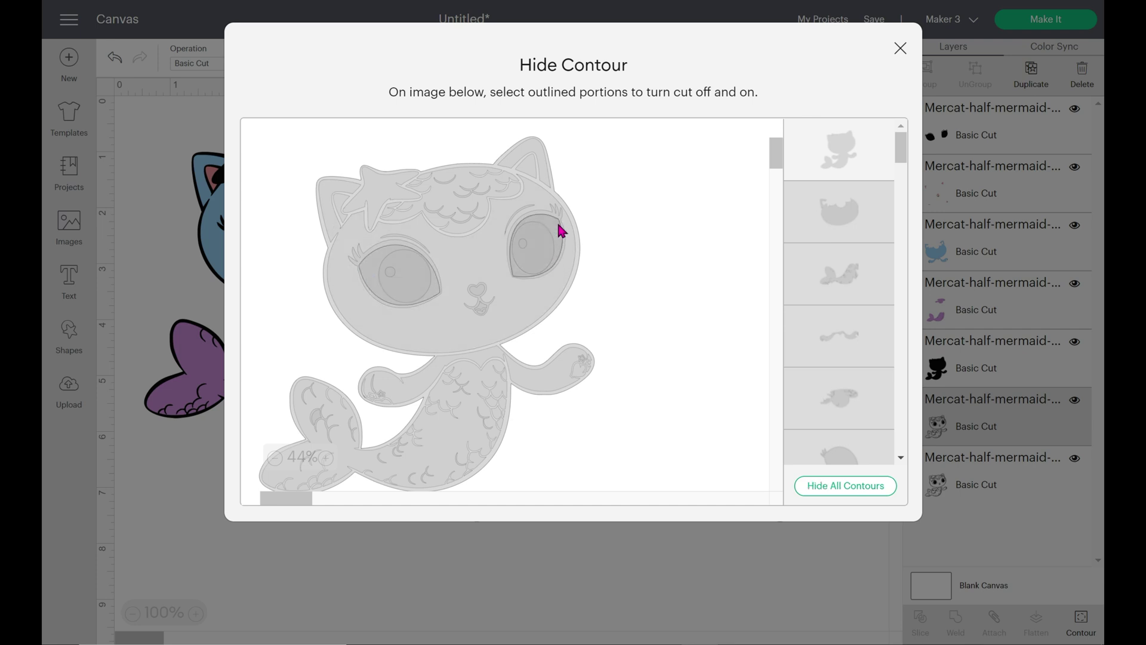
pyautogui.click(837, 150)
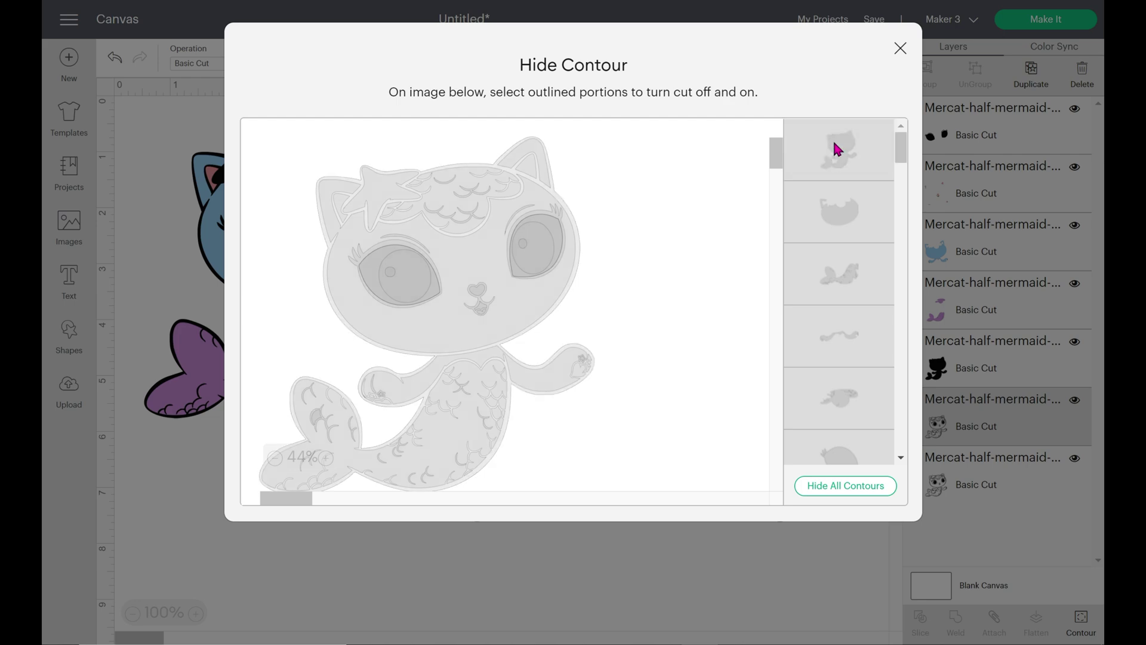
pyautogui.click(900, 48)
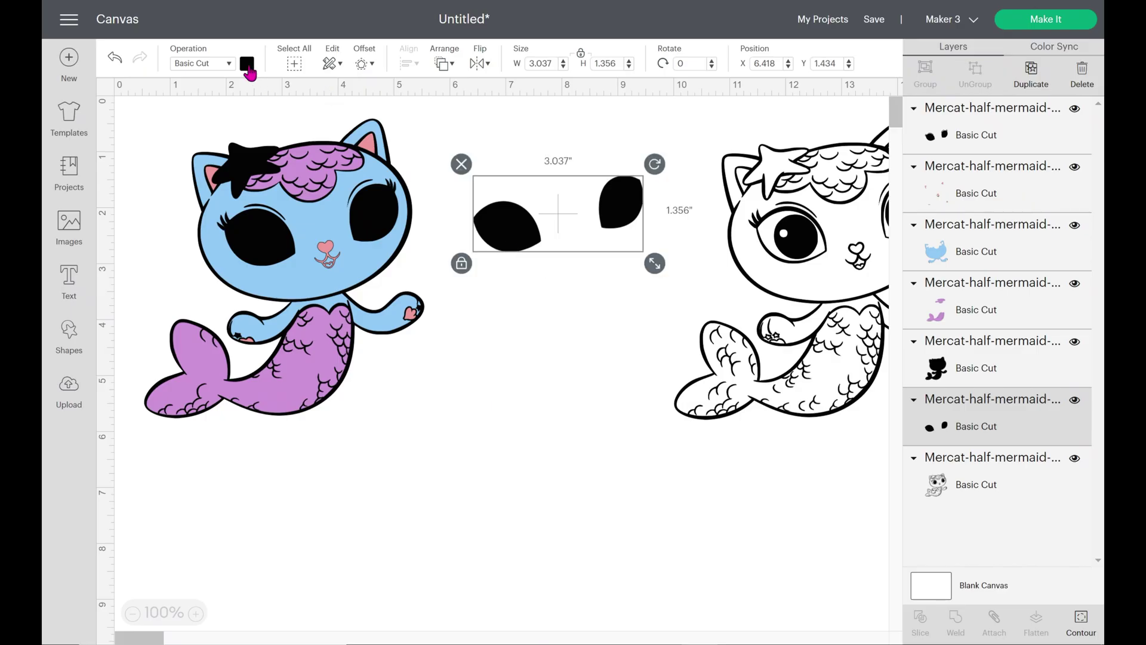
# Make the eye shapes white, layer them over the mercat's eyes, and set the outline cat beside it.
pyautogui.click(246, 64)
pyautogui.click(263, 209)
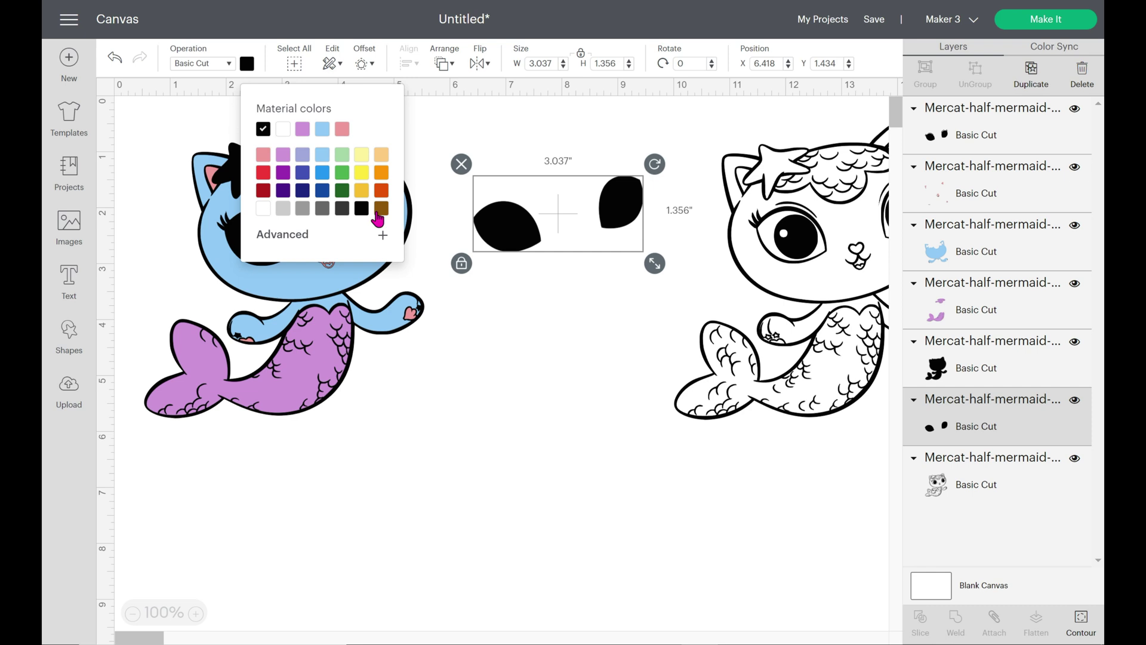
pyautogui.moveTo(517, 239); pyautogui.dragTo(432, 233)
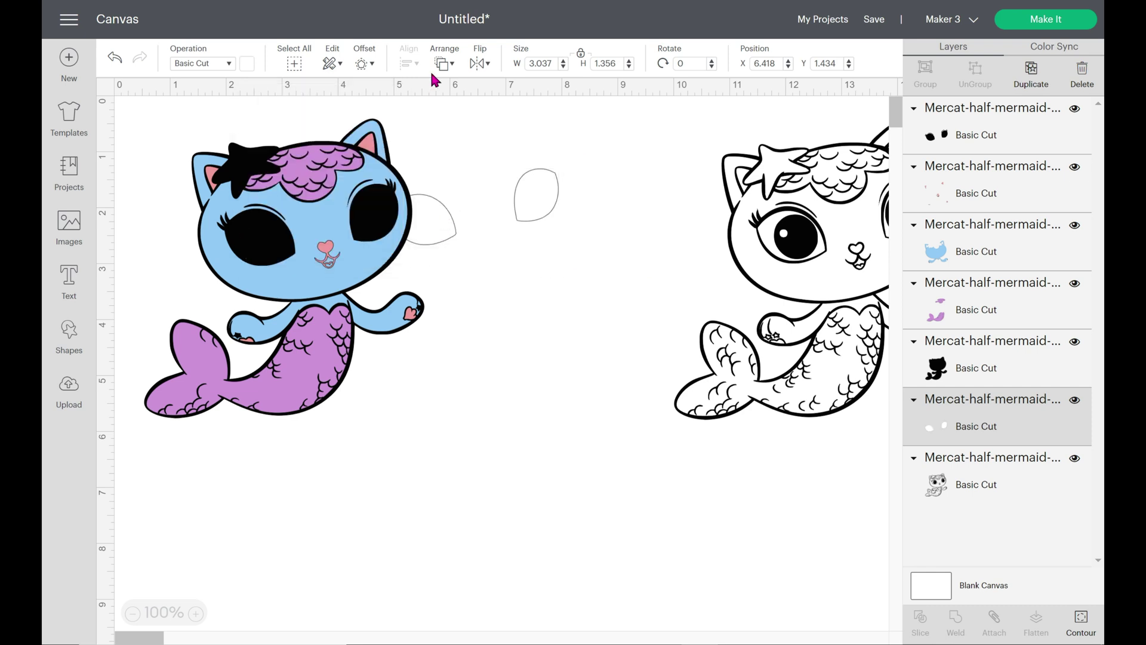
pyautogui.click(444, 64)
pyautogui.click(463, 150)
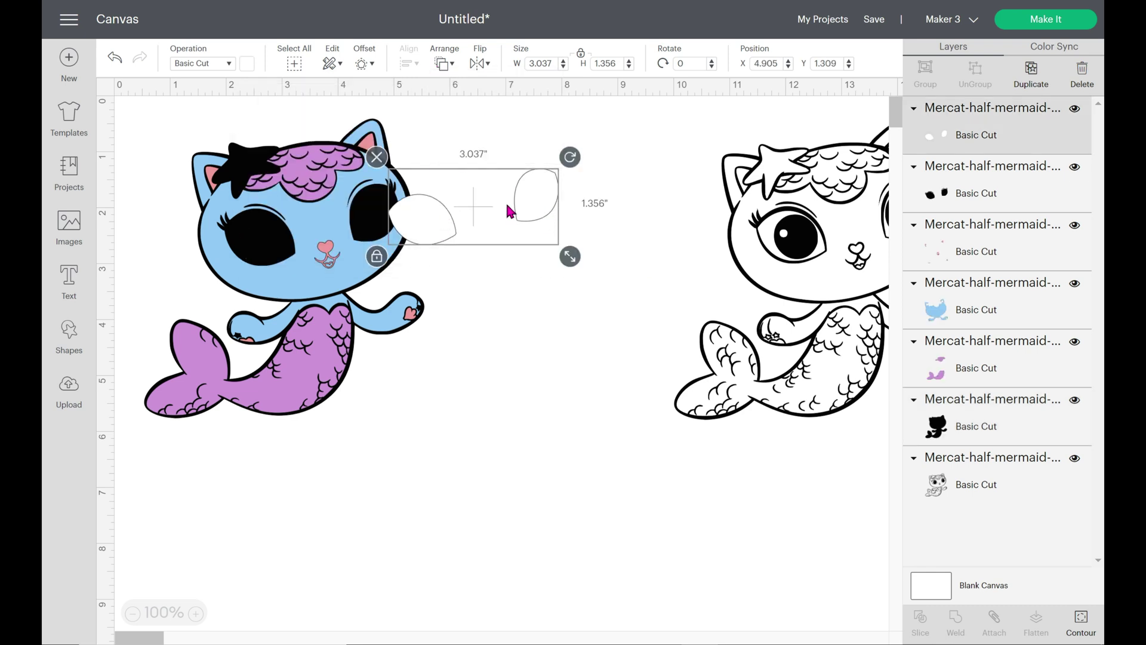
pyautogui.moveTo(506, 202); pyautogui.dragTo(372, 229)
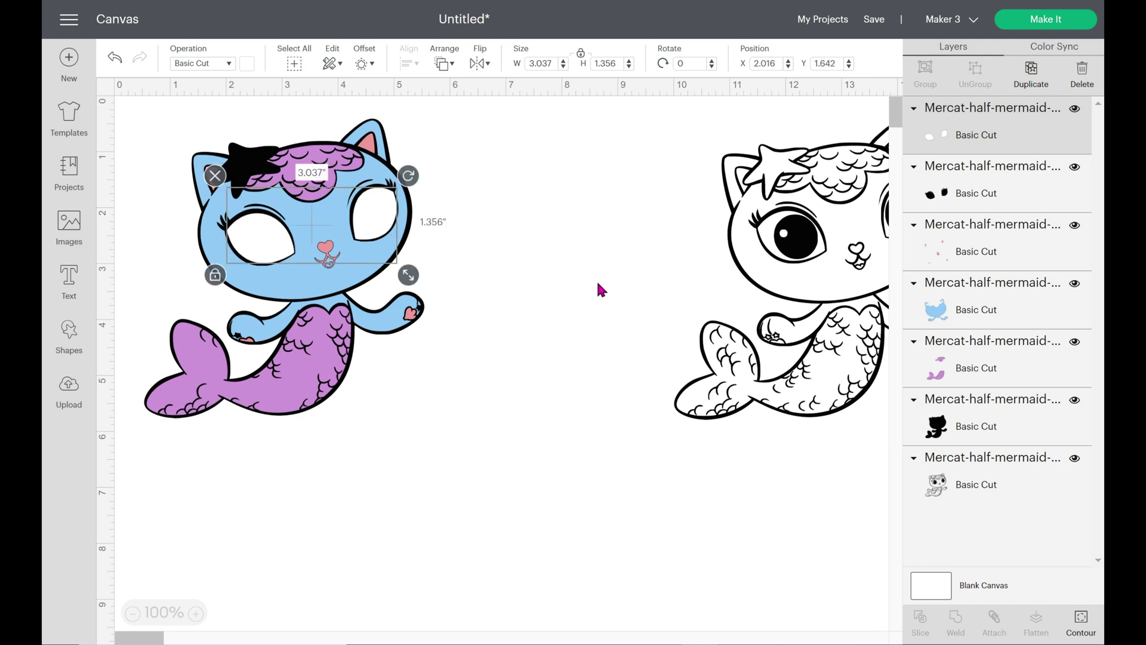
pyautogui.click(702, 268)
pyautogui.moveTo(783, 265); pyautogui.dragTo(583, 281)
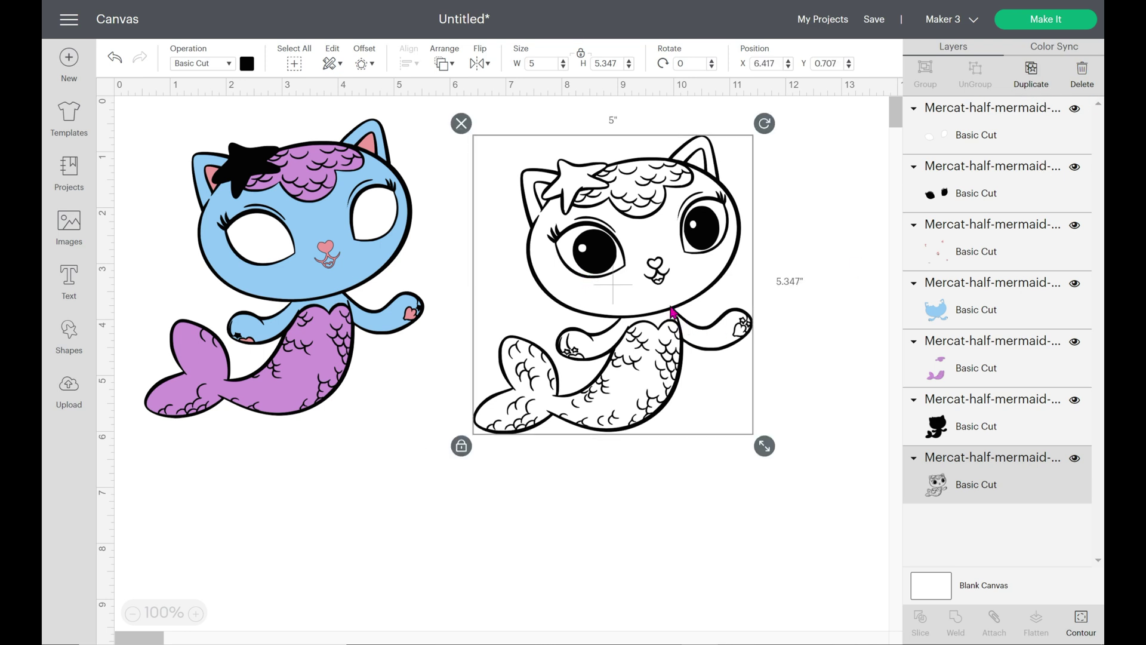
# Duplicate the outline mercat and trim the copy to only its two pupil contours.
pyautogui.hotkey('ctrl', 'd')
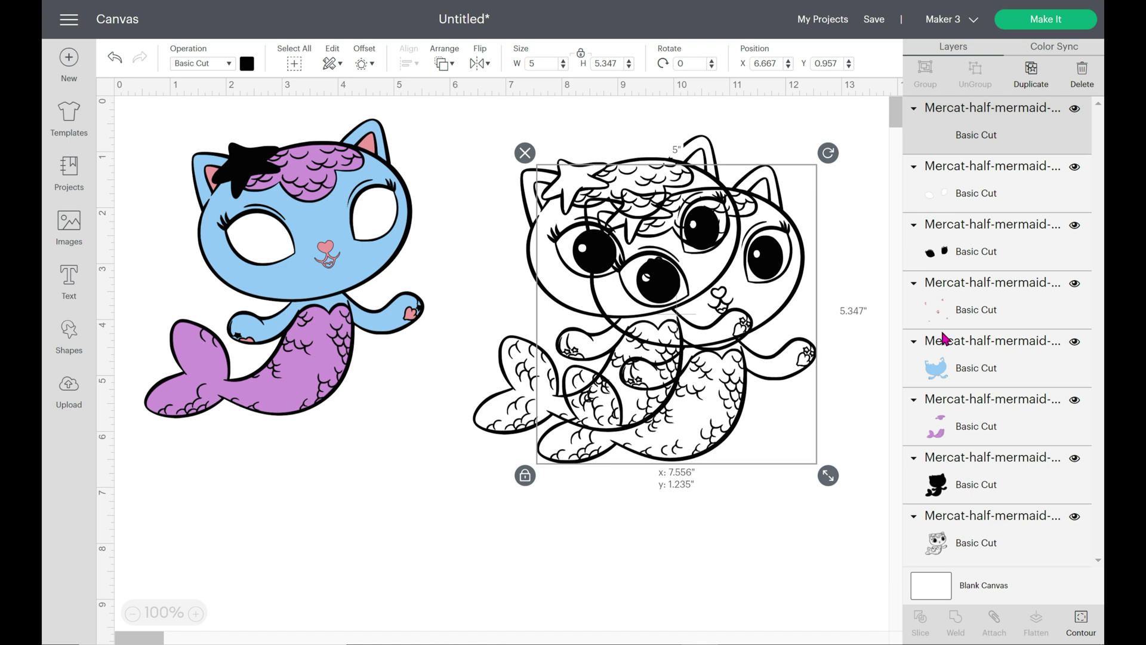
pyautogui.click(673, 299)
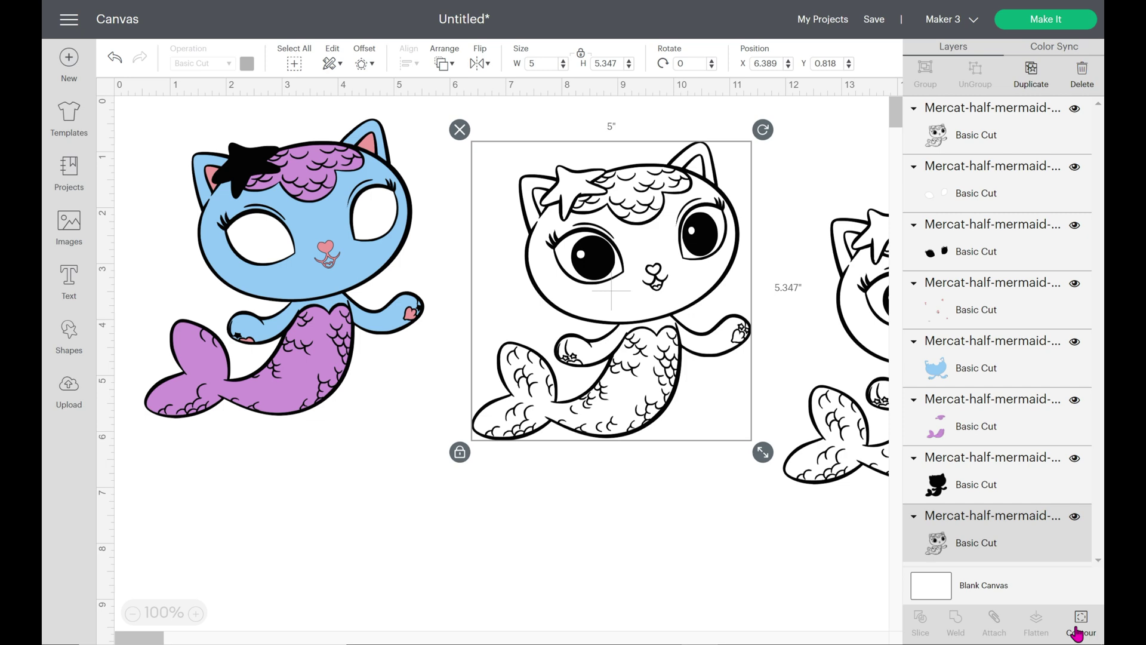
pyautogui.click(1076, 631)
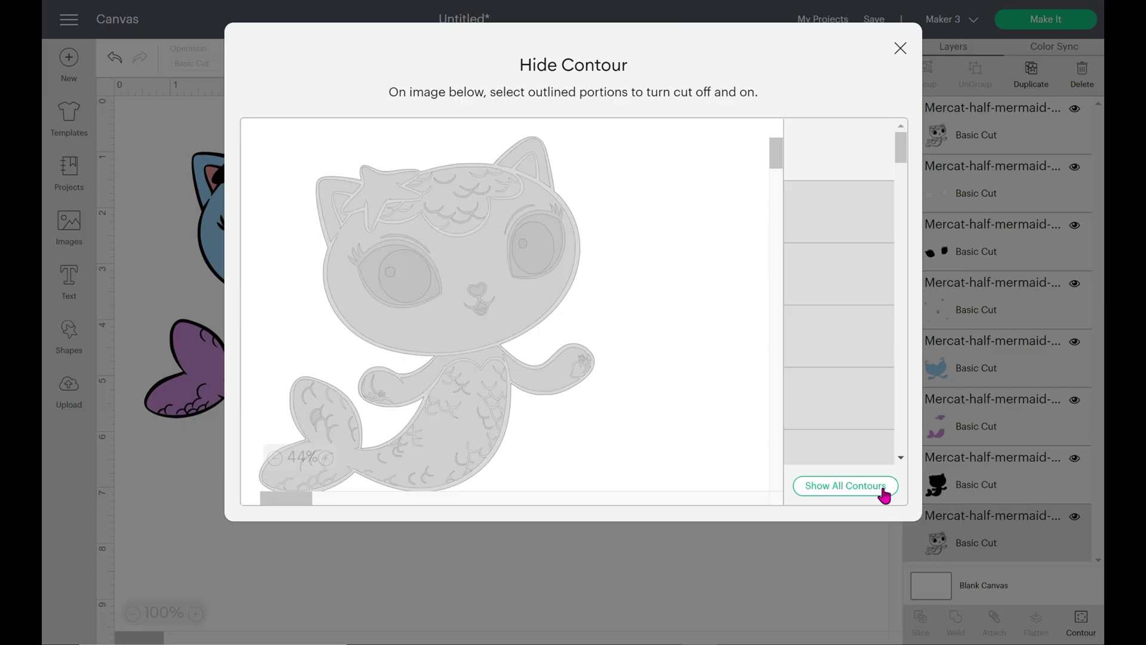
pyautogui.click(417, 280)
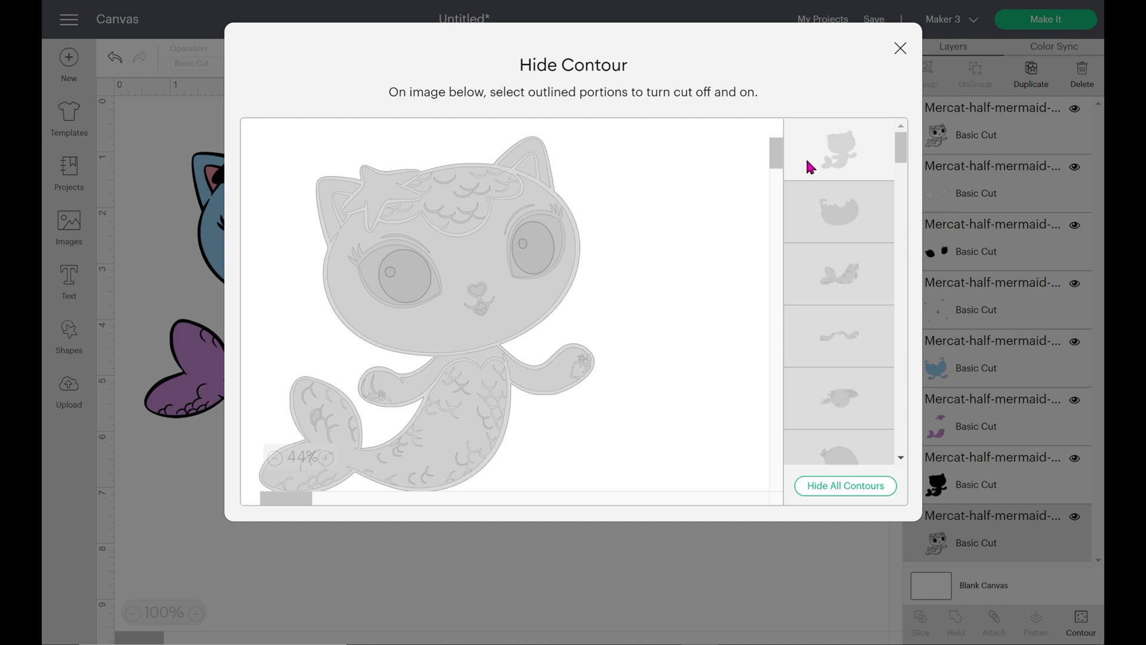
pyautogui.click(900, 47)
pyautogui.click(596, 314)
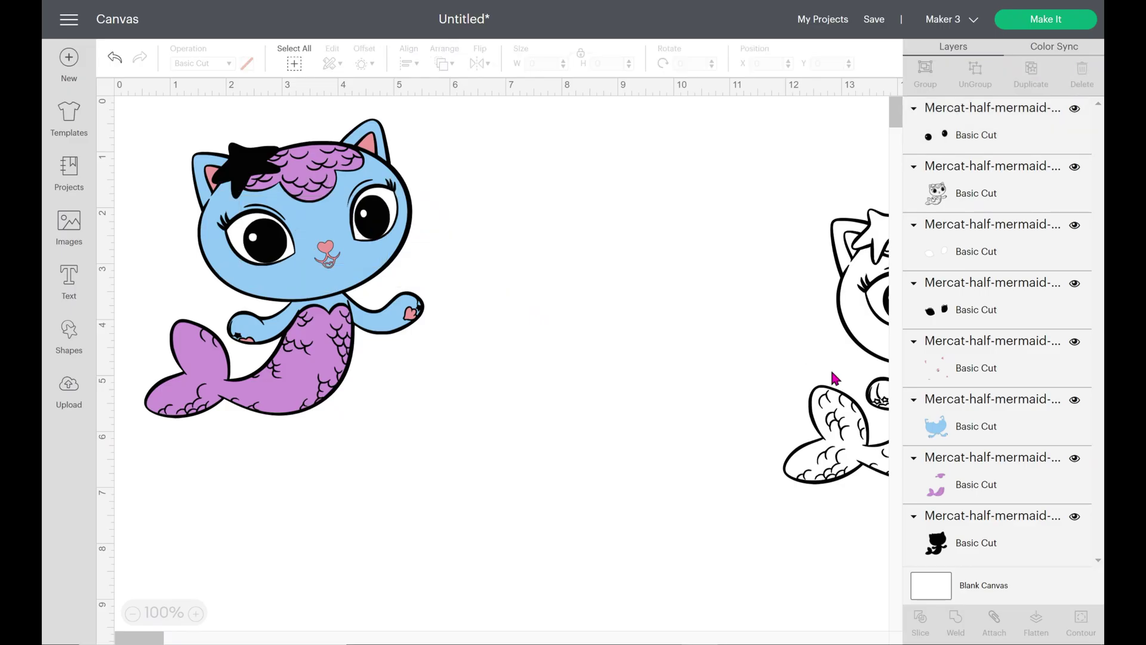
# Trim an outline copy to the starfish piece and nudge the yellow layer up onto the forehead.
pyautogui.click(815, 316)
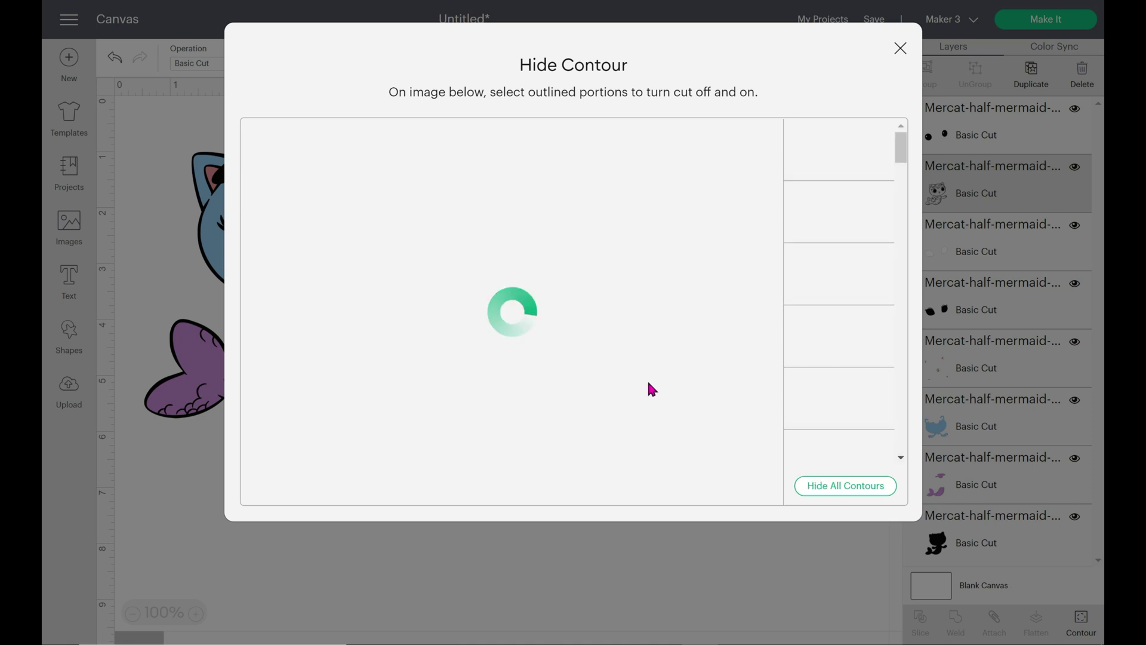
pyautogui.click(861, 490)
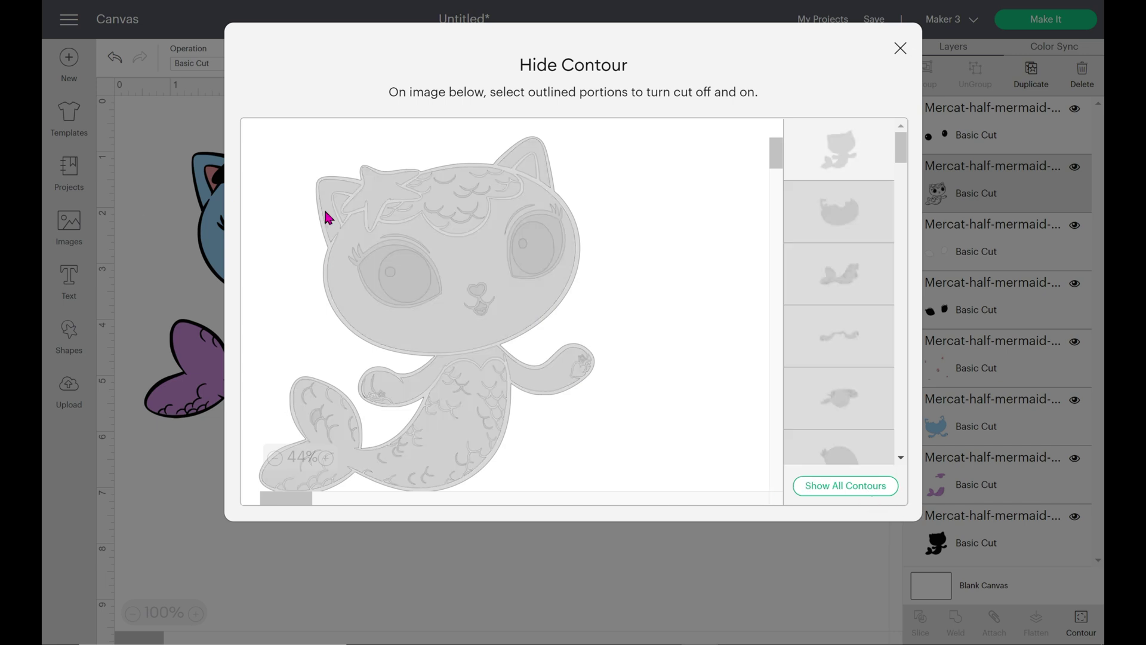
pyautogui.click(376, 201)
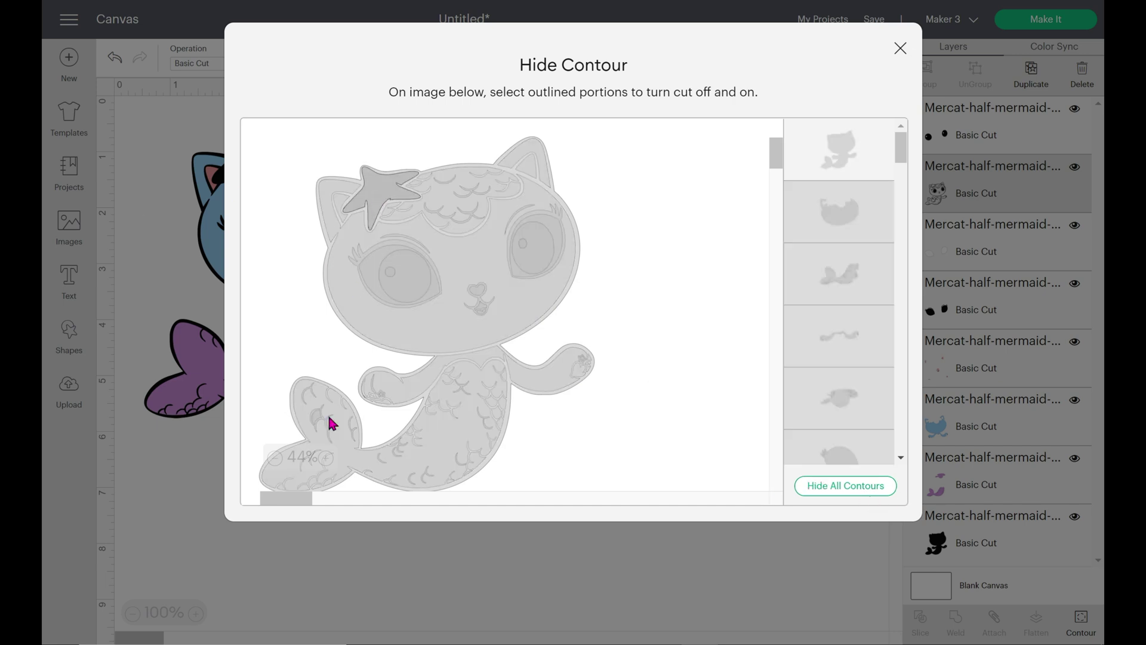
pyautogui.click(325, 457)
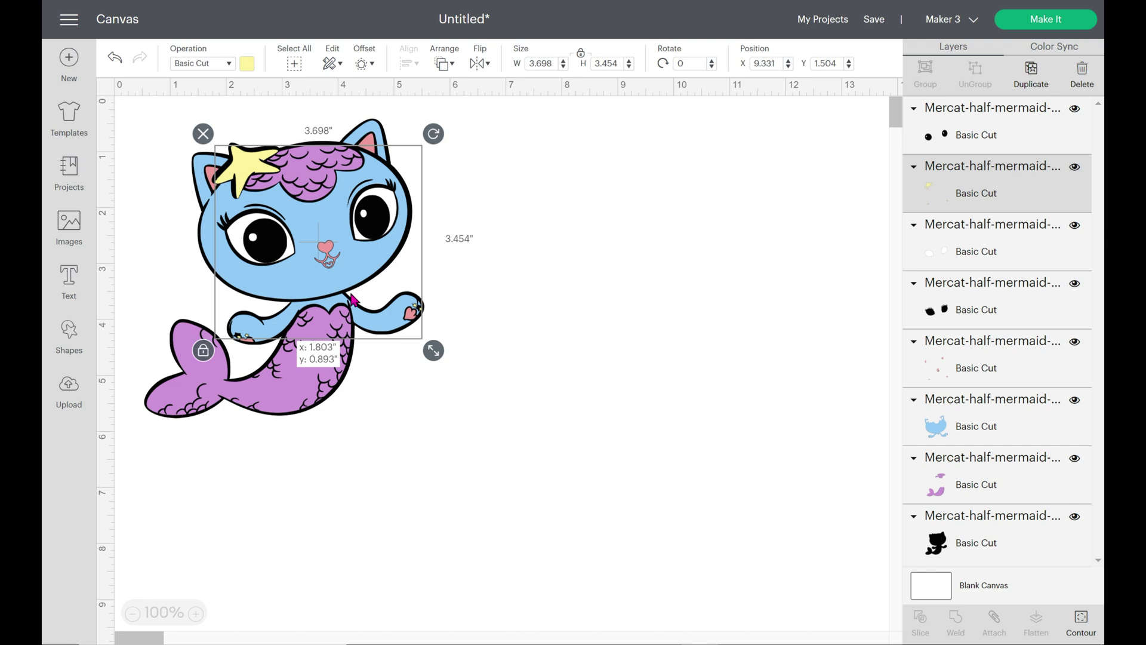
pyautogui.press('Up')
pyautogui.click(563, 376)
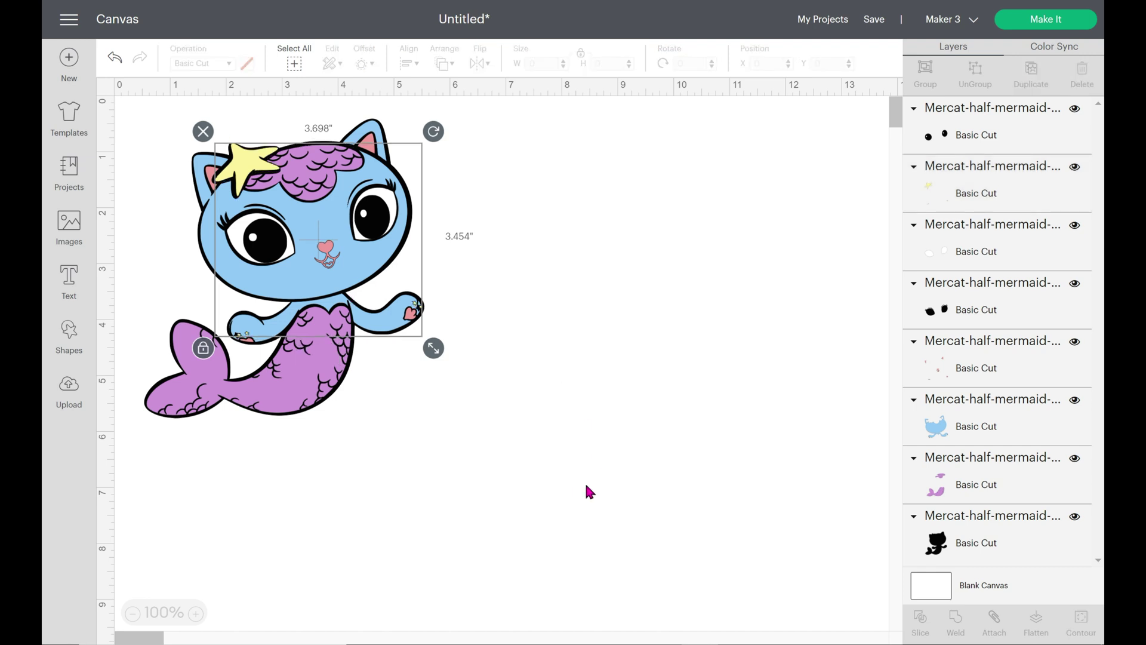
# Scale the whole colored mercat group to 6.806 in wide and shift it to the canvas's upper left.
pyautogui.moveTo(540, 486); pyautogui.dragTo(173, 118)
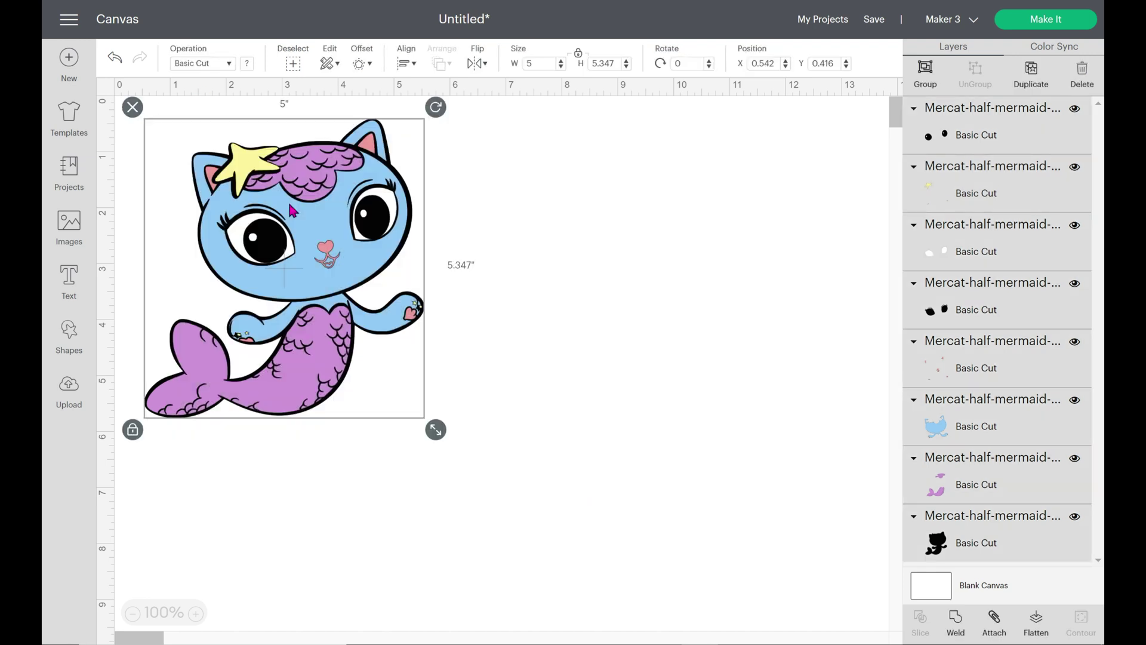
pyautogui.moveTo(291, 210); pyautogui.dragTo(373, 230)
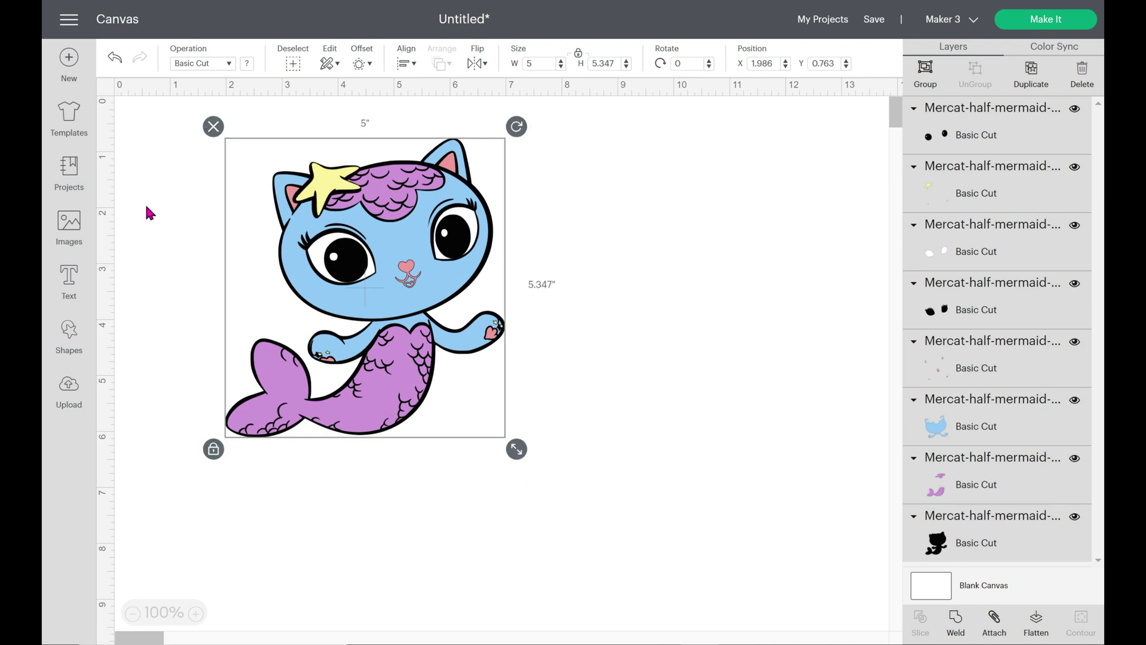
pyautogui.moveTo(513, 457); pyautogui.dragTo(632, 530)
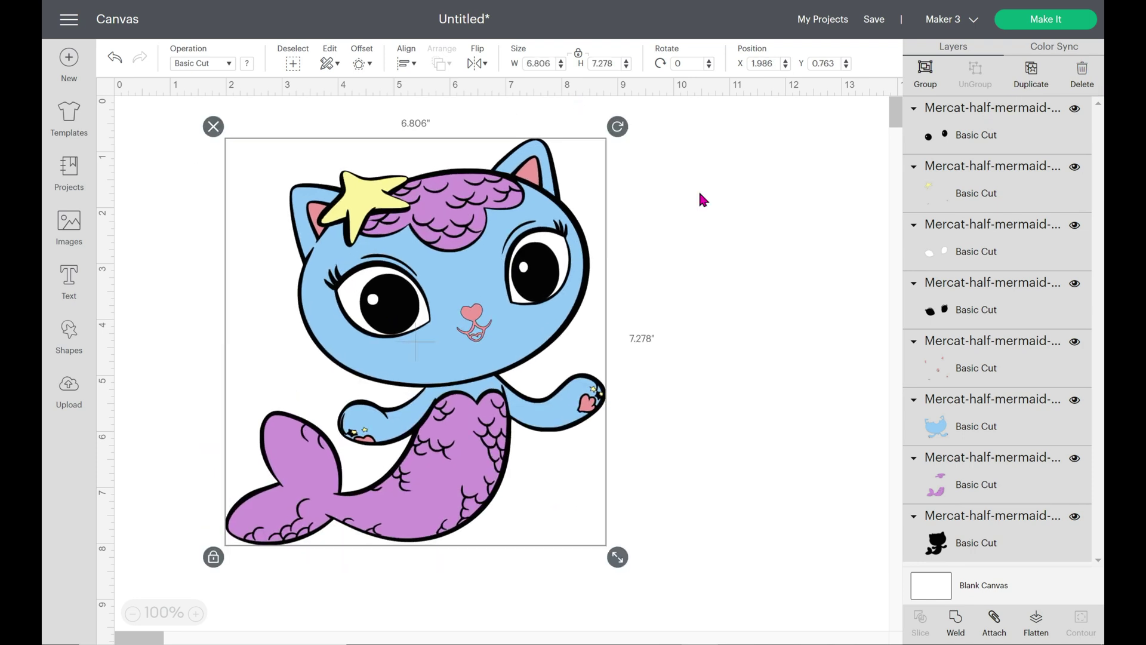
pyautogui.click(755, 192)
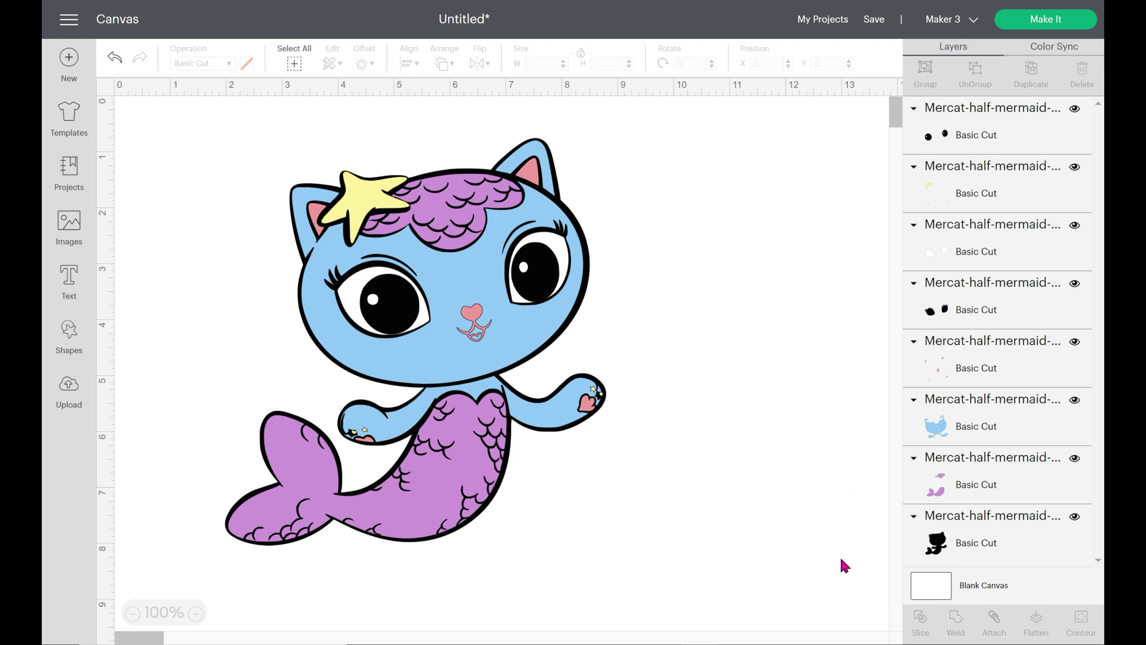
pyautogui.moveTo(155, 122); pyautogui.dragTo(656, 574)
pyautogui.moveTo(542, 500); pyautogui.dragTo(493, 506)
pyautogui.click(597, 293)
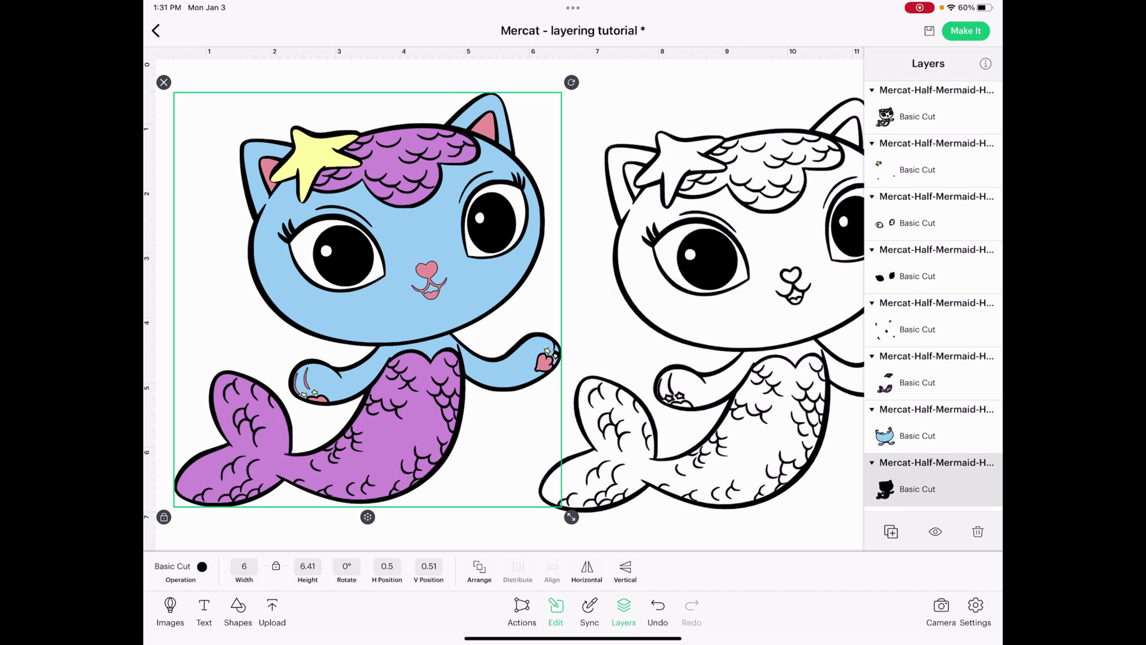
# Position the uncolored outline mercat just to the right of the colored layered mercat.
pyautogui.click(919, 117)
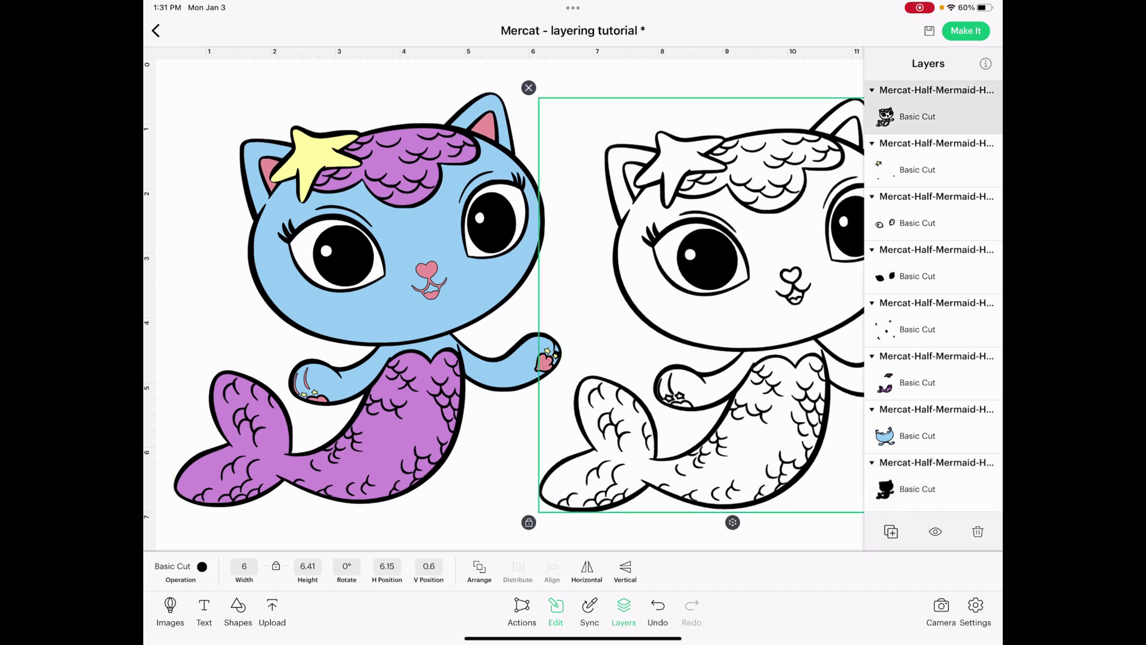
pyautogui.moveTo(704, 299); pyautogui.dragTo(664, 295)
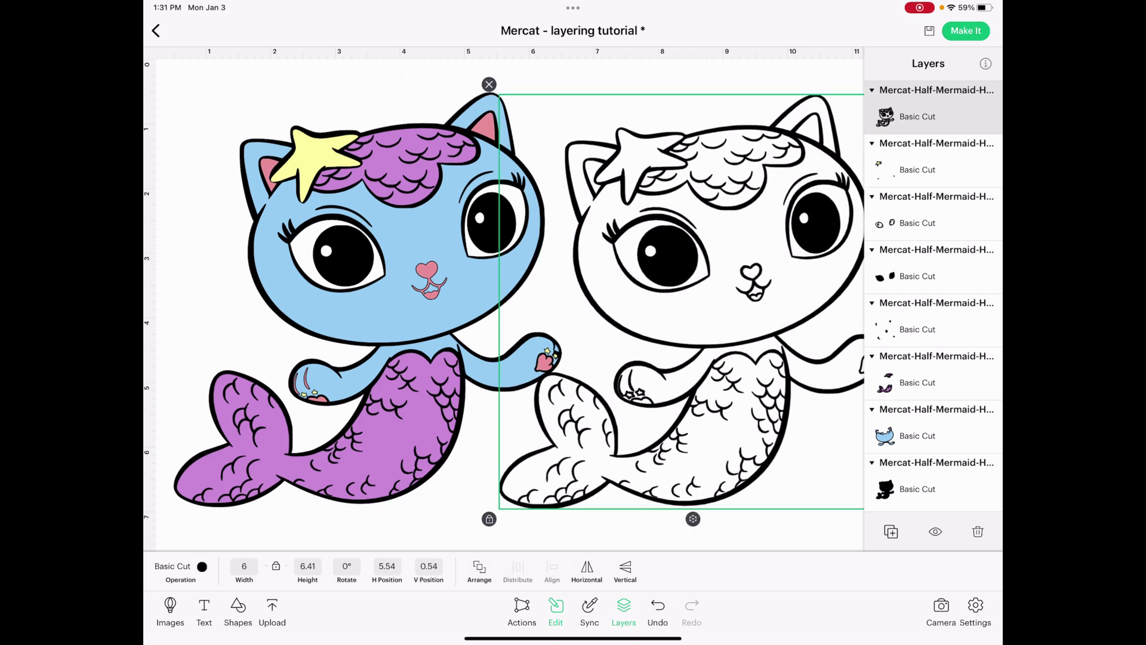
pyautogui.click(587, 572)
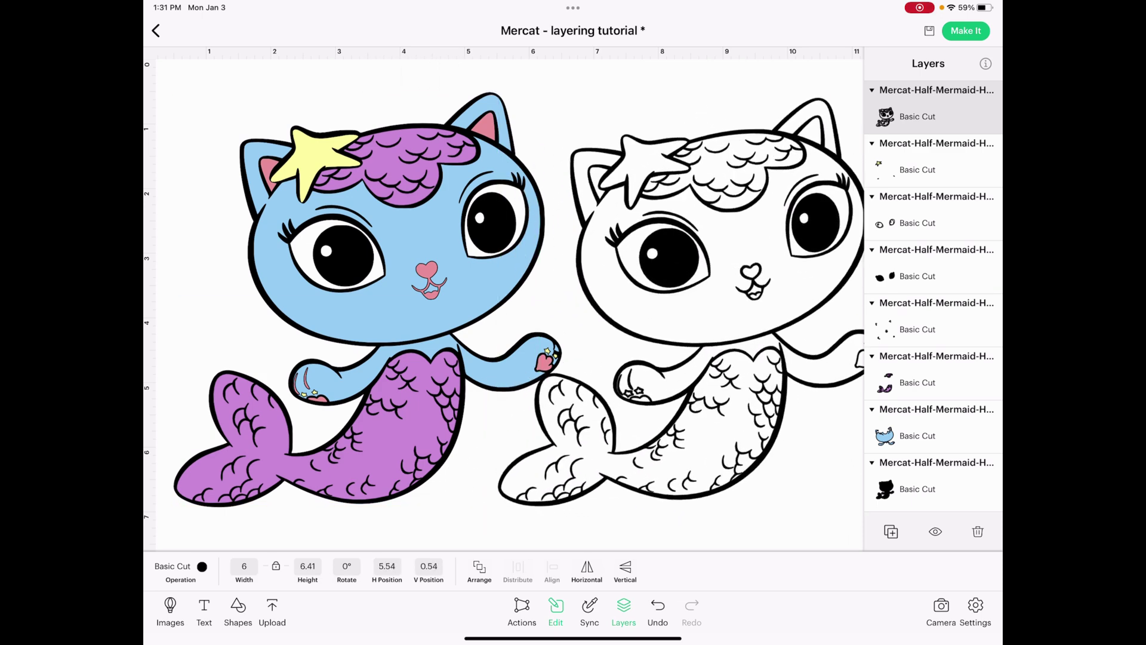
pyautogui.click(587, 572)
pyautogui.moveTo(681, 299); pyautogui.dragTo(764, 307)
pyautogui.moveTo(170, 75); pyautogui.dragTo(564, 516)
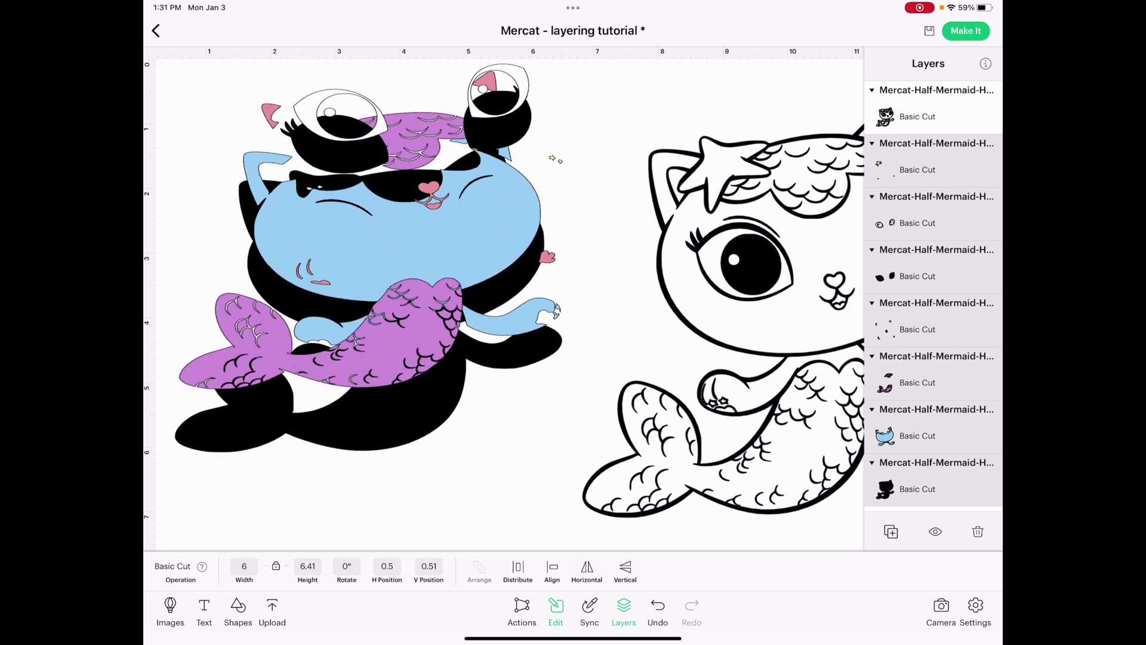
pyautogui.click(752, 311)
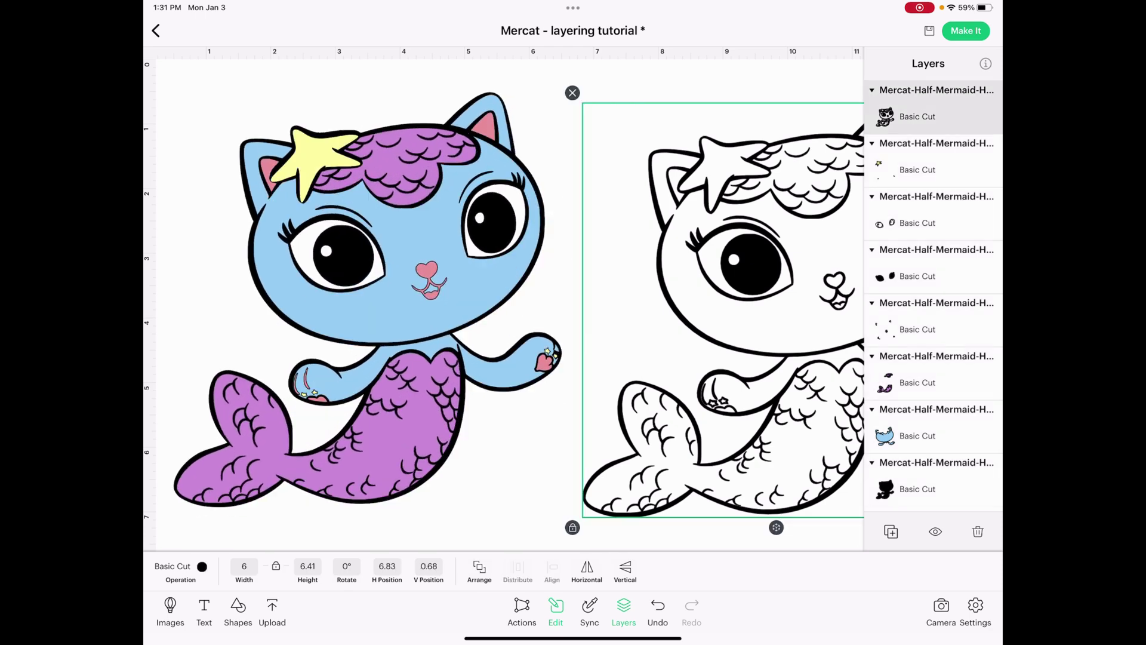
pyautogui.moveTo(752, 311); pyautogui.dragTo(680, 317)
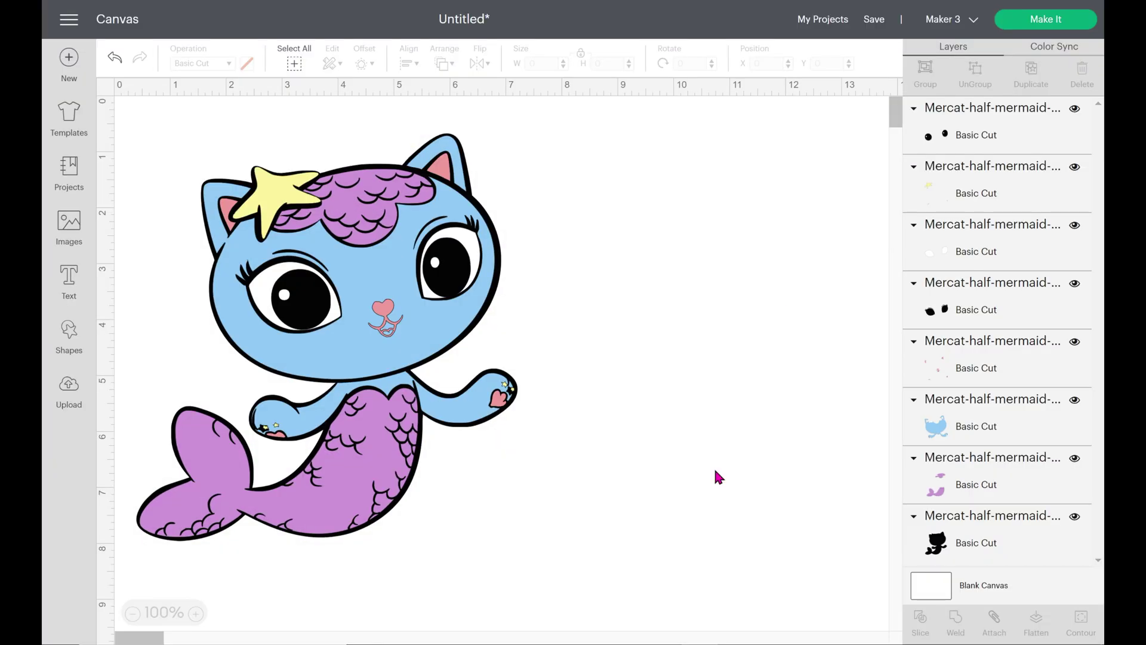
# Pull the black base silhouette out to the right of the colored mercat.
pyautogui.click(967, 549)
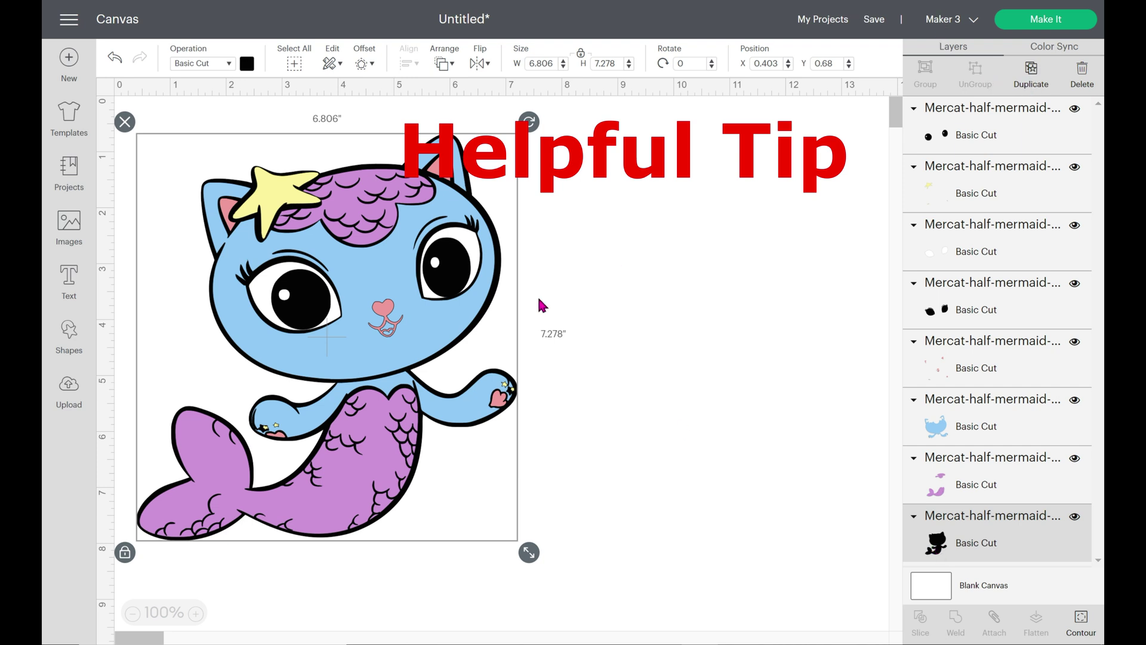
pyautogui.moveTo(506, 299); pyautogui.dragTo(811, 298)
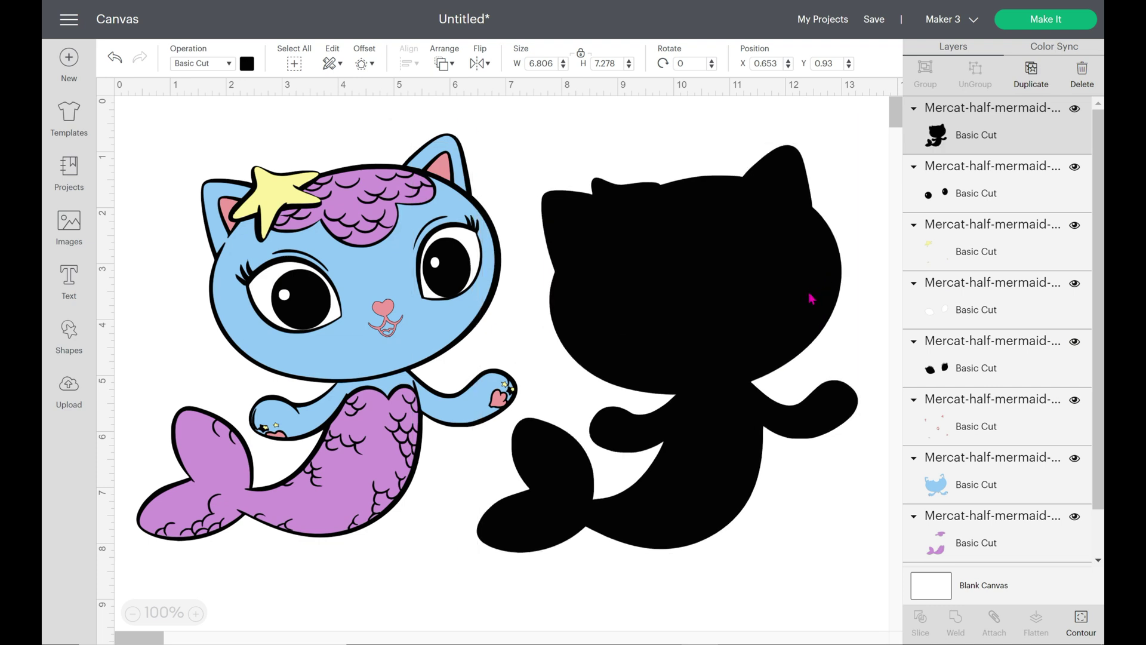
pyautogui.click(812, 299)
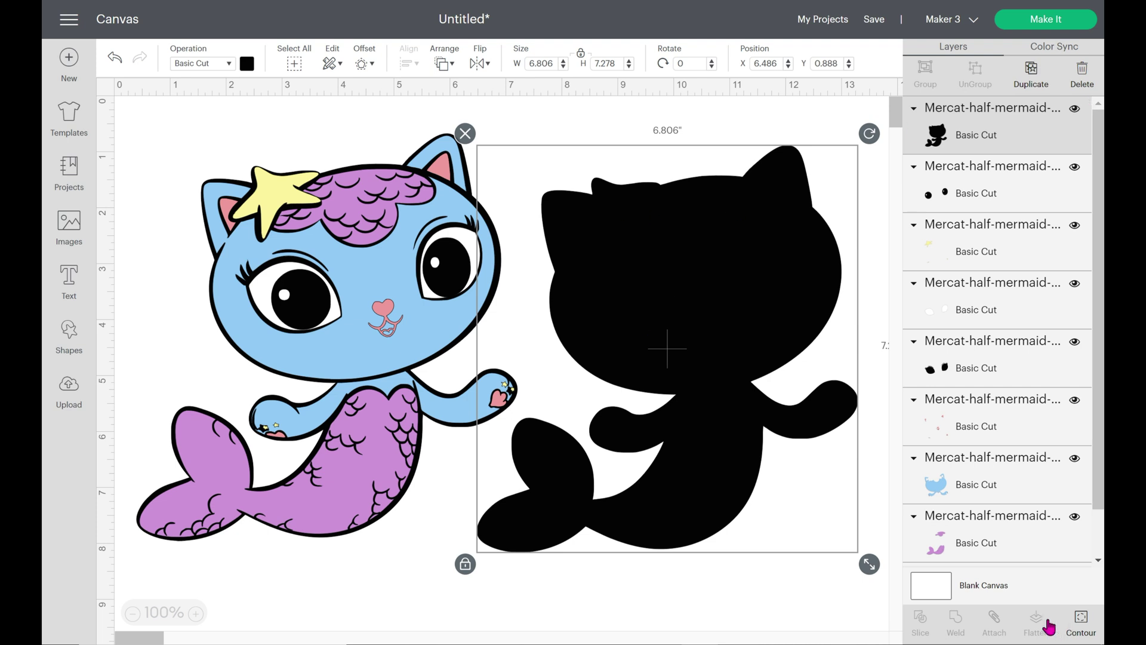
# Show all contours on the right-hand silhouette so it becomes a full outline drawing, then nudge it into place.
pyautogui.click(1081, 624)
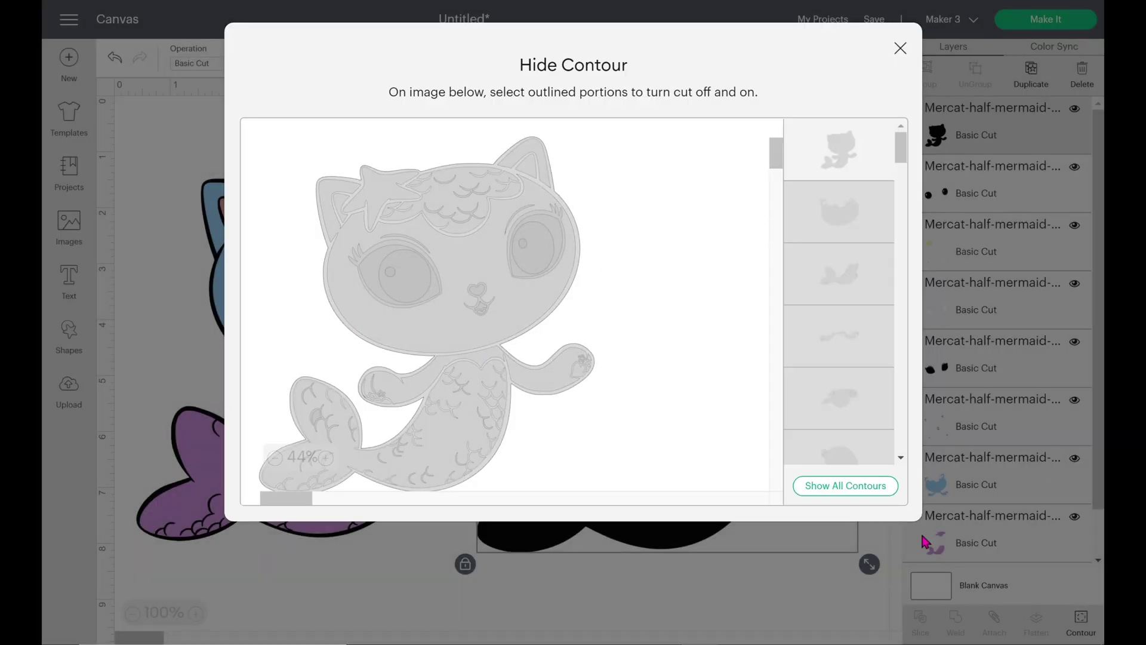
pyautogui.click(875, 495)
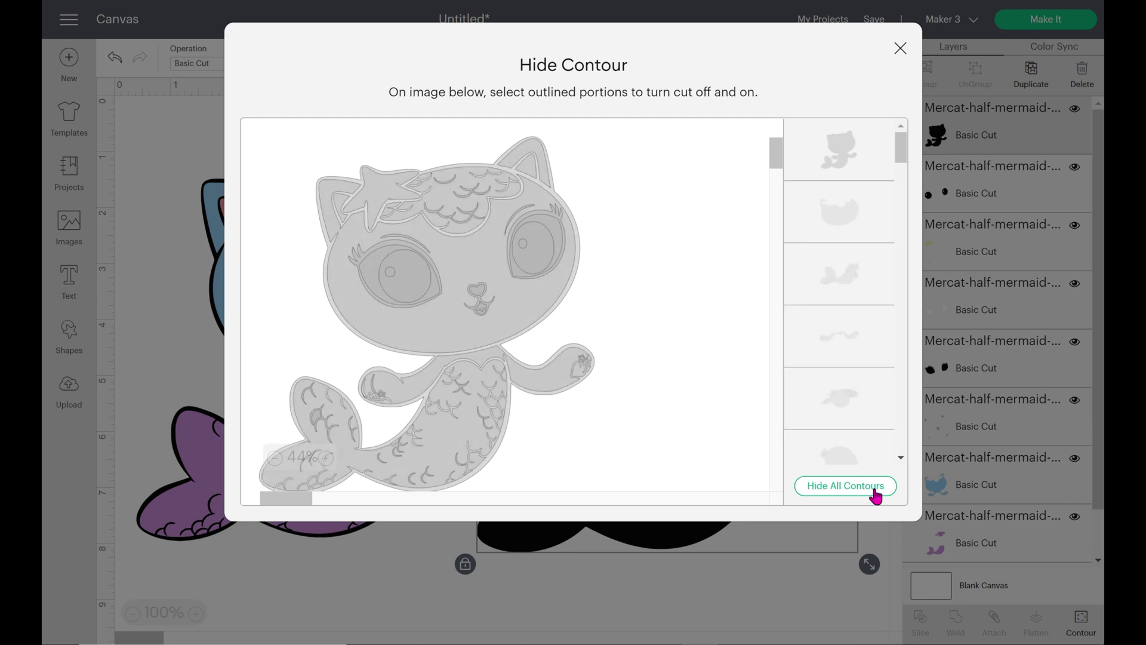
pyautogui.click(900, 47)
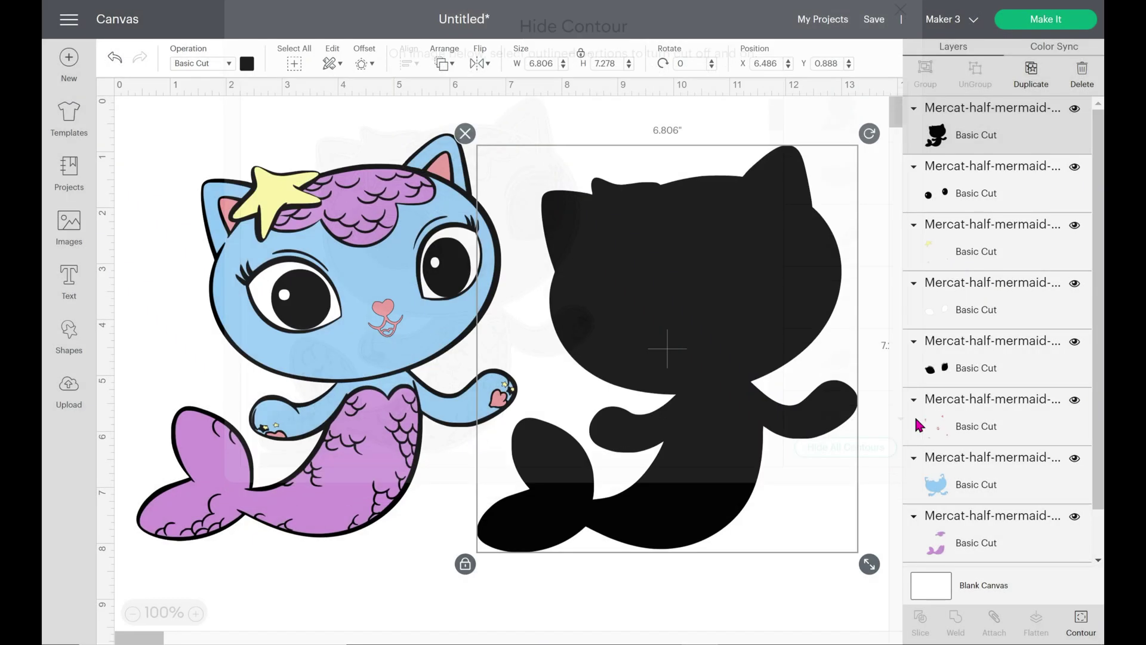
pyautogui.moveTo(765, 374); pyautogui.dragTo(771, 378)
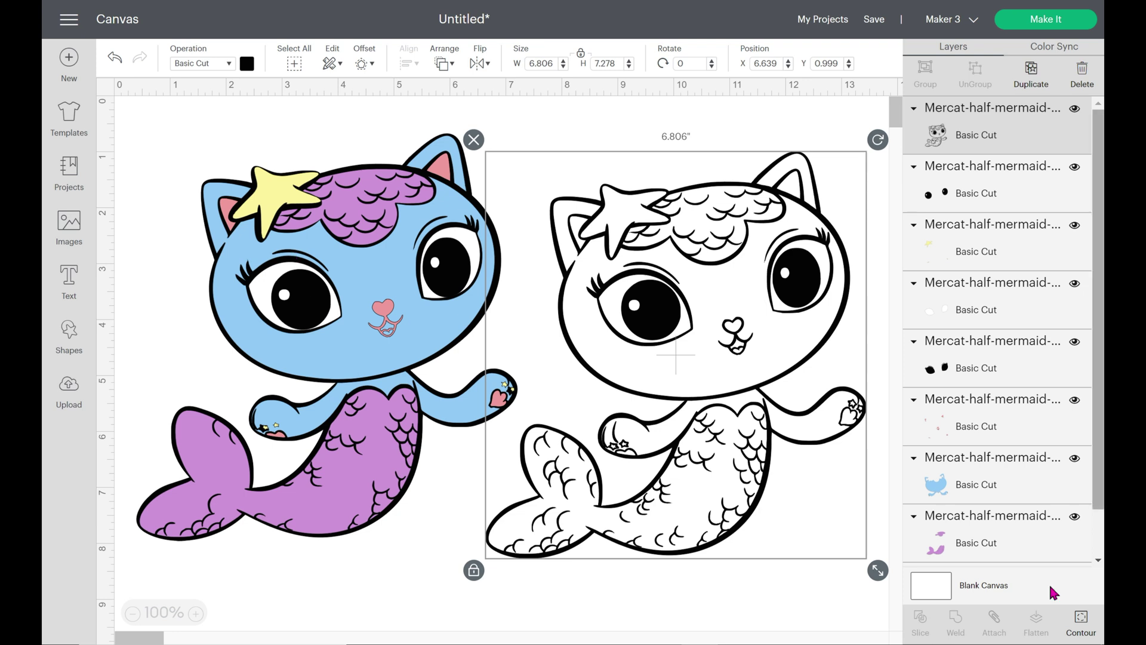
# Nudge the outline mercat beside the colored one and select both, spanning about 13.181 by 7.528 inches.
pyautogui.scroll(-2, 1098, 275)
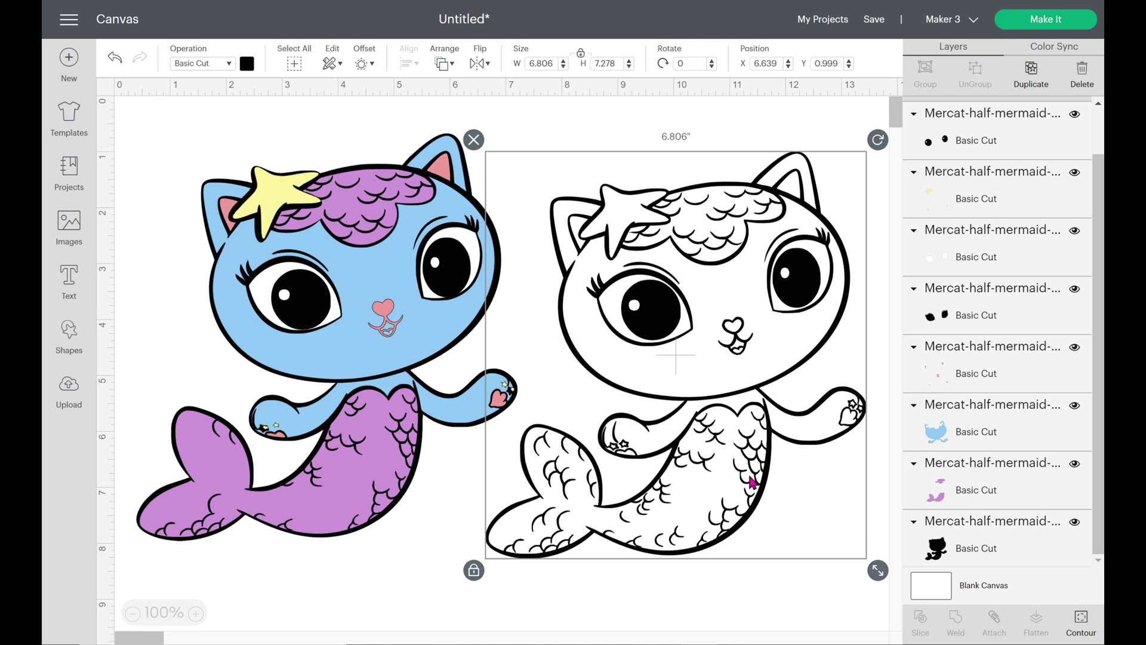
pyautogui.moveTo(753, 482)
pyautogui.mouseDown()
pyautogui.moveTo(767, 476)
pyautogui.moveTo(747, 486)
pyautogui.mouseUp()
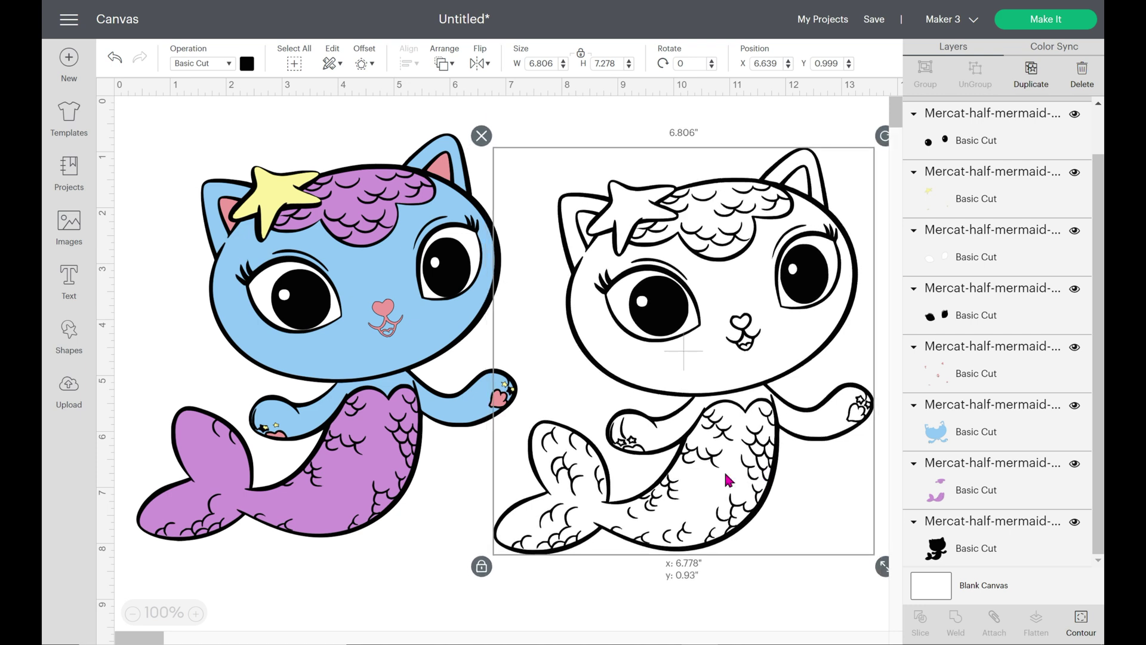
pyautogui.hotkey('ctrl', 'a')
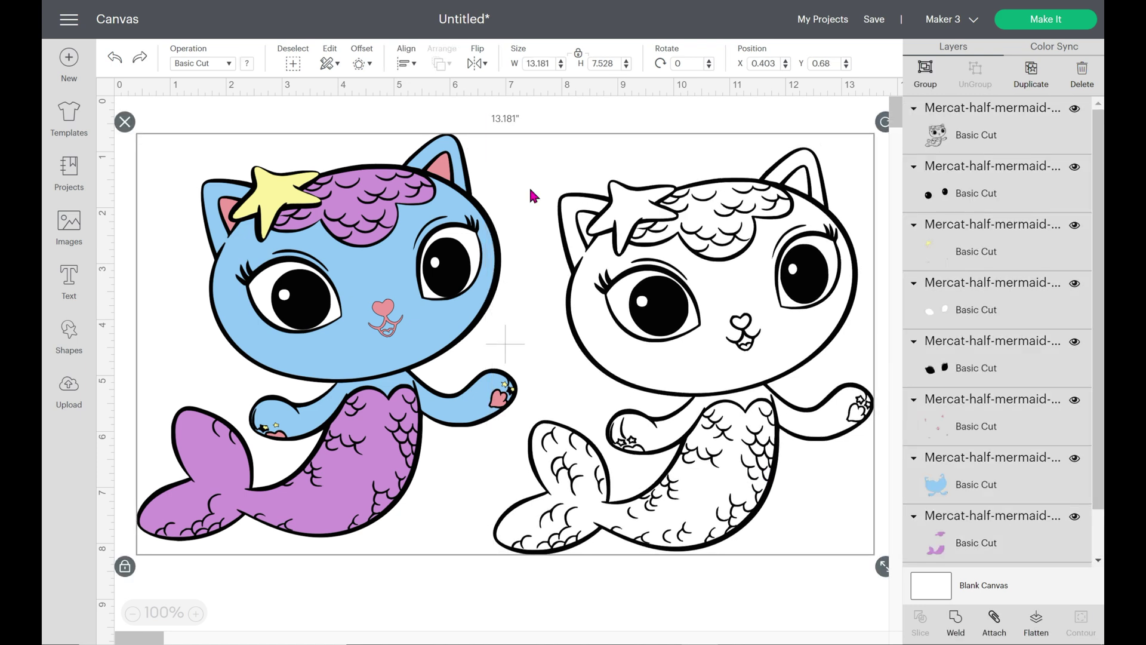